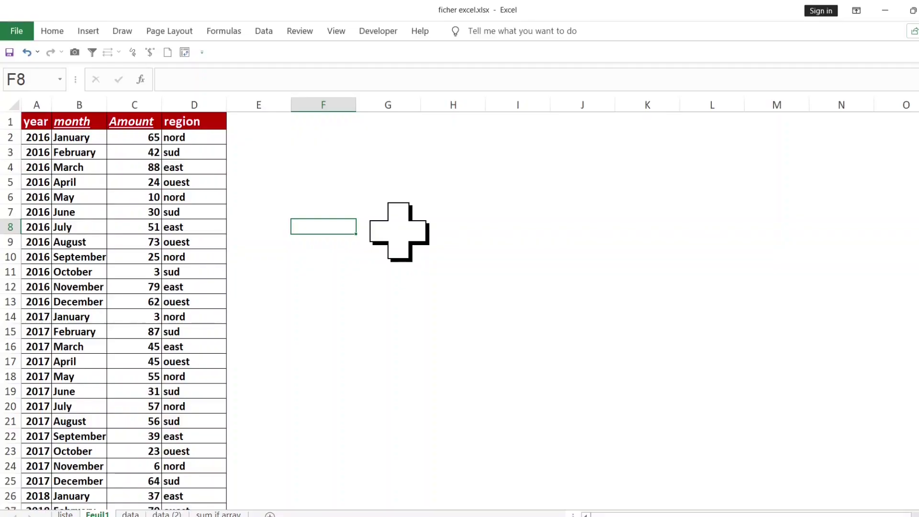
# Review the year, month, Amount and region columns and leave a cell inside the data active
pyautogui.hotkey('ctrl', 'Home')
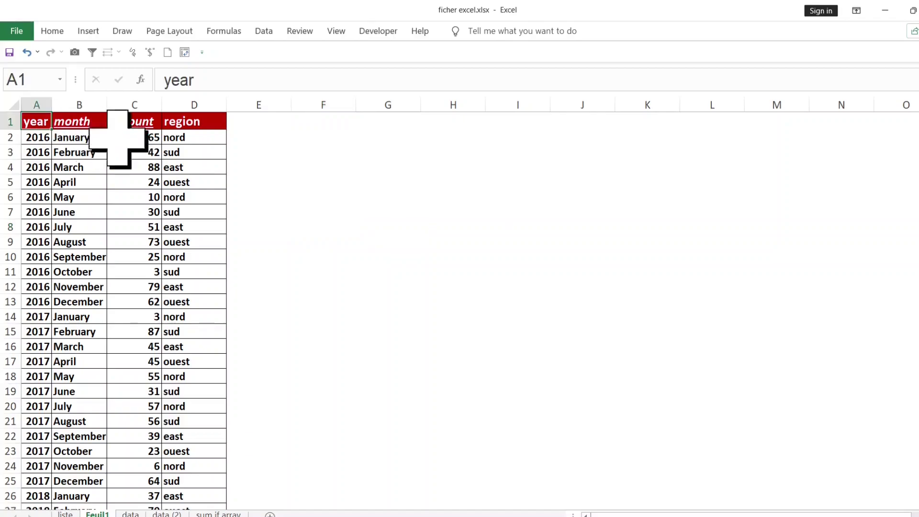
pyautogui.click(180, 166)
pyautogui.click(38, 110)
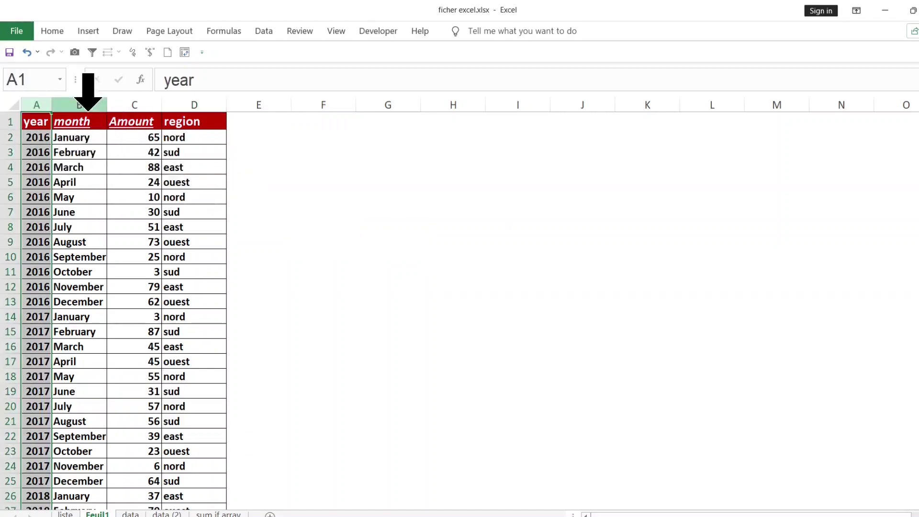
pyautogui.click(85, 104)
pyautogui.click(138, 103)
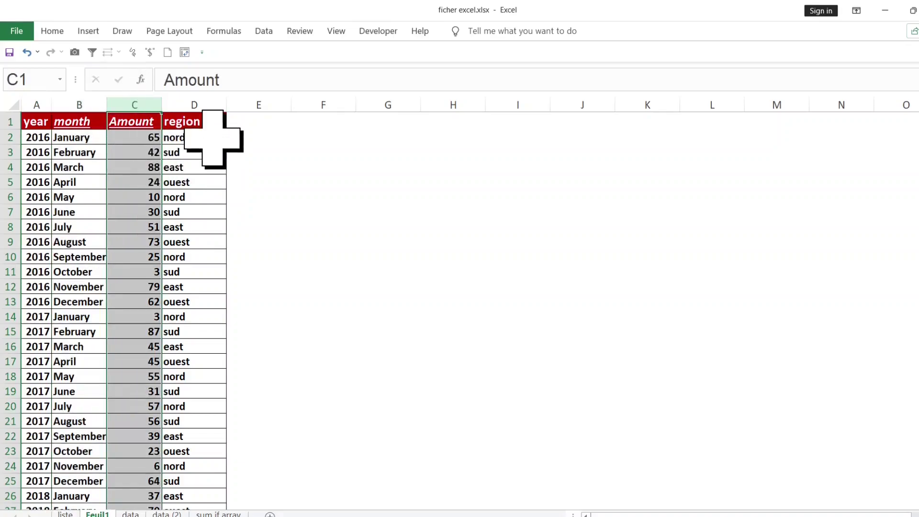
pyautogui.click(202, 126)
pyautogui.click(201, 151)
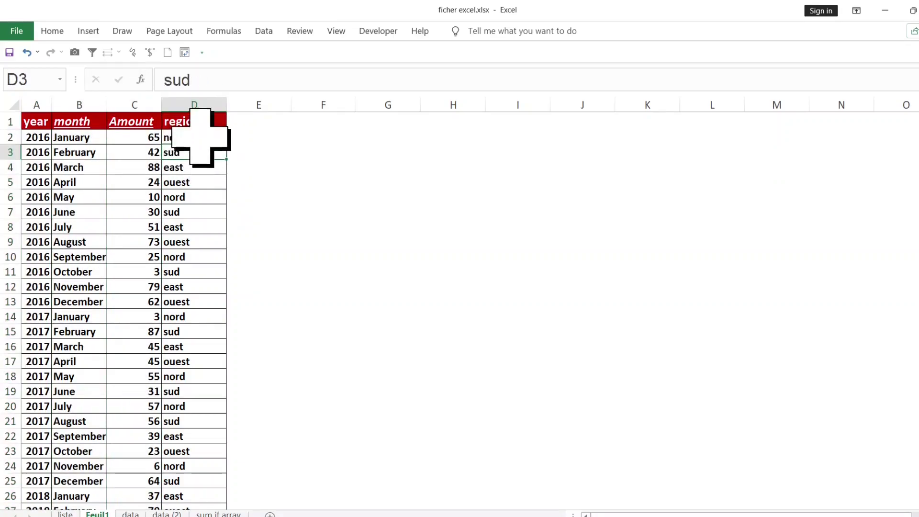
pyautogui.click(200, 105)
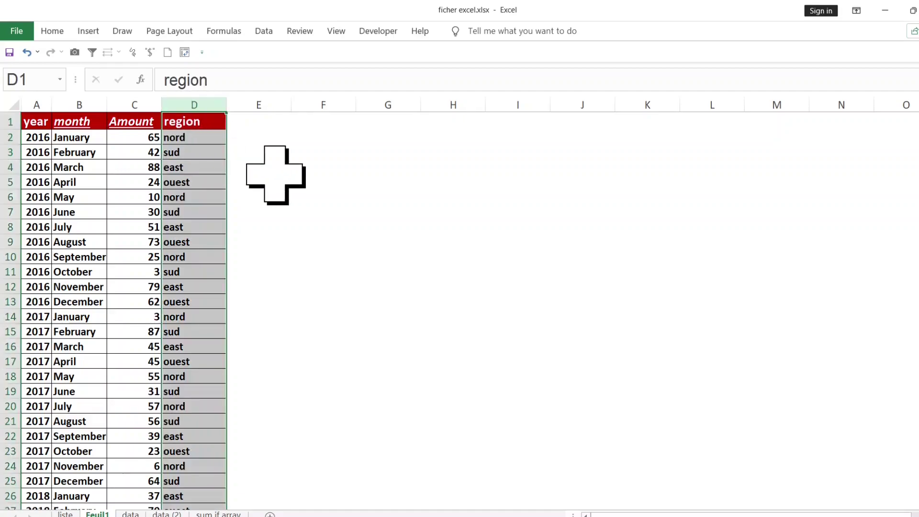
pyautogui.click(175, 181)
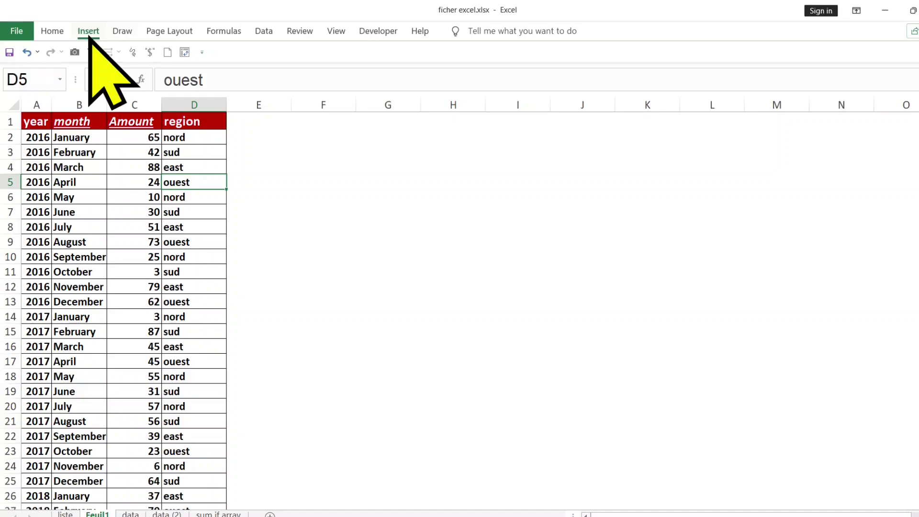
# Insert the recommended 'Sum of Amount by region' PivotTable on a new sheet
pyautogui.click(89, 35)
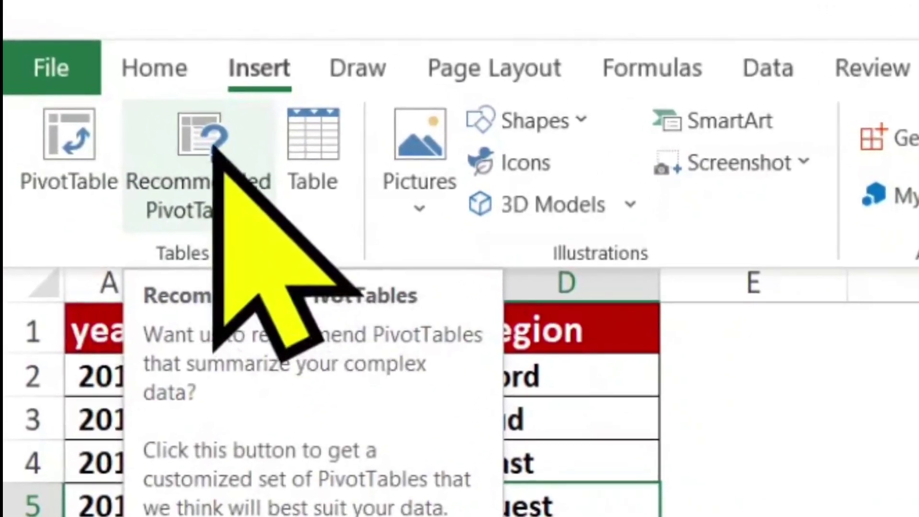
pyautogui.click(221, 159)
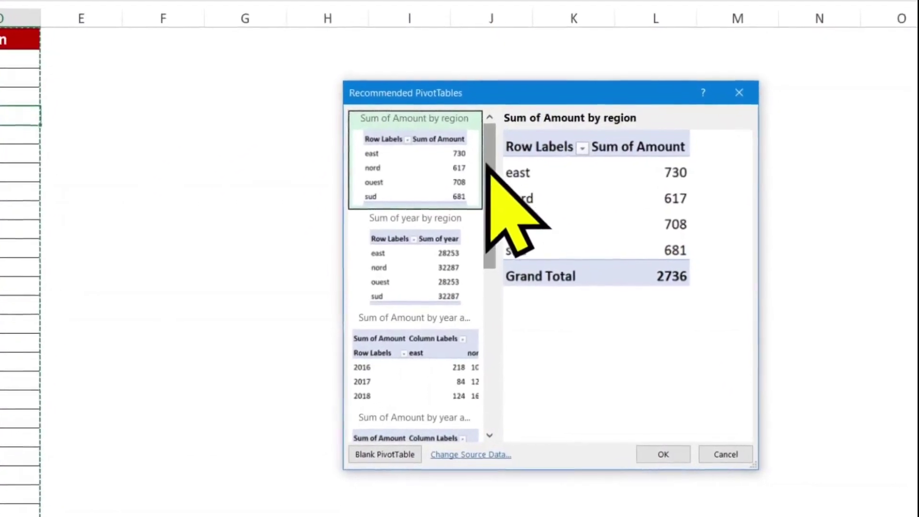
pyautogui.moveTo(503, 167); pyautogui.dragTo(504, 252)
pyautogui.moveTo(452, 231); pyautogui.dragTo(415, 271)
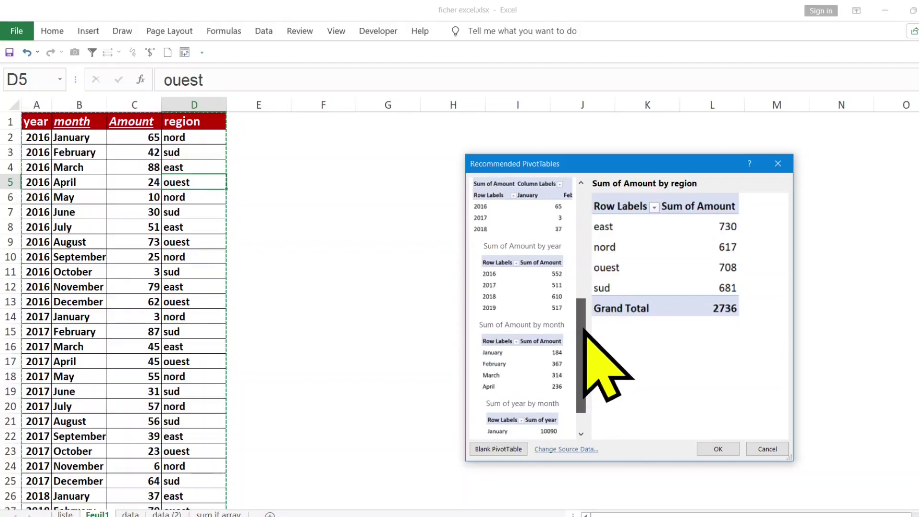
pyautogui.moveTo(414, 271)
pyautogui.mouseDown()
pyautogui.moveTo(583, 335)
pyautogui.moveTo(584, 352)
pyautogui.moveTo(582, 242)
pyautogui.mouseUp()
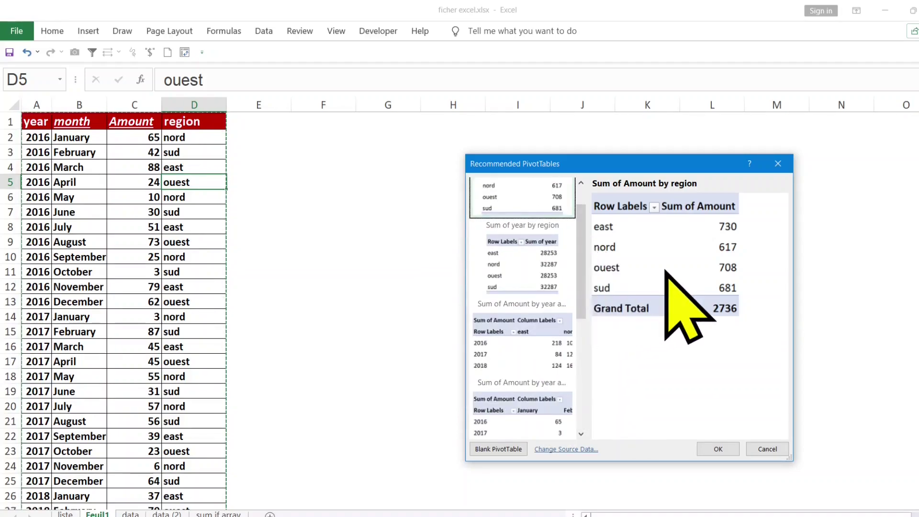
pyautogui.click(718, 448)
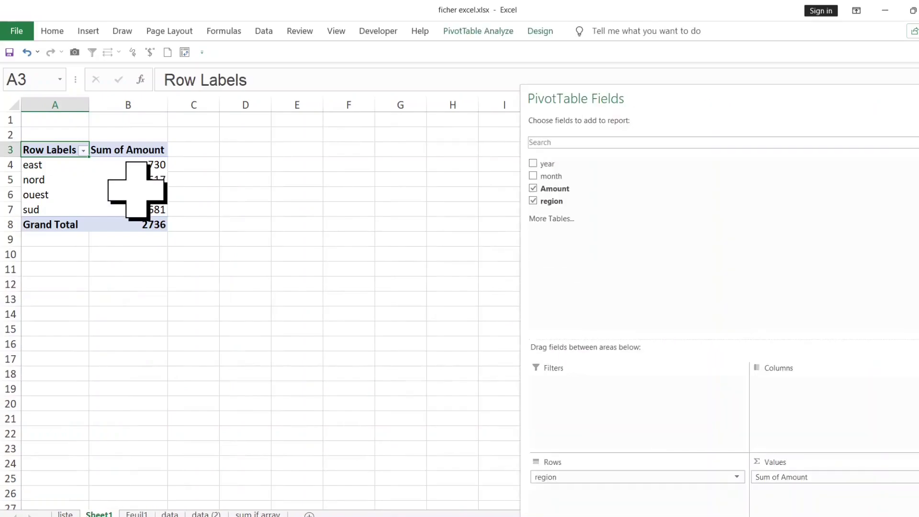
pyautogui.click(131, 165)
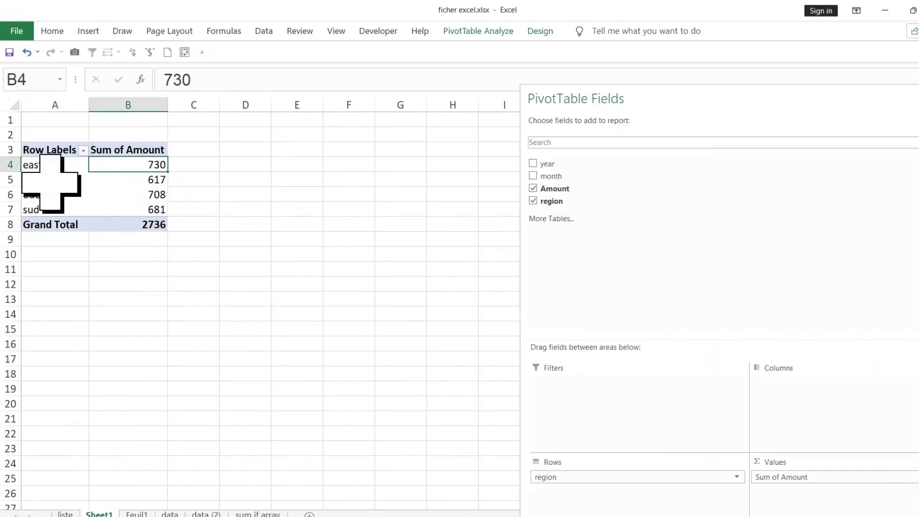
pyautogui.moveTo(51, 209); pyautogui.dragTo(51, 165)
pyautogui.click(143, 194)
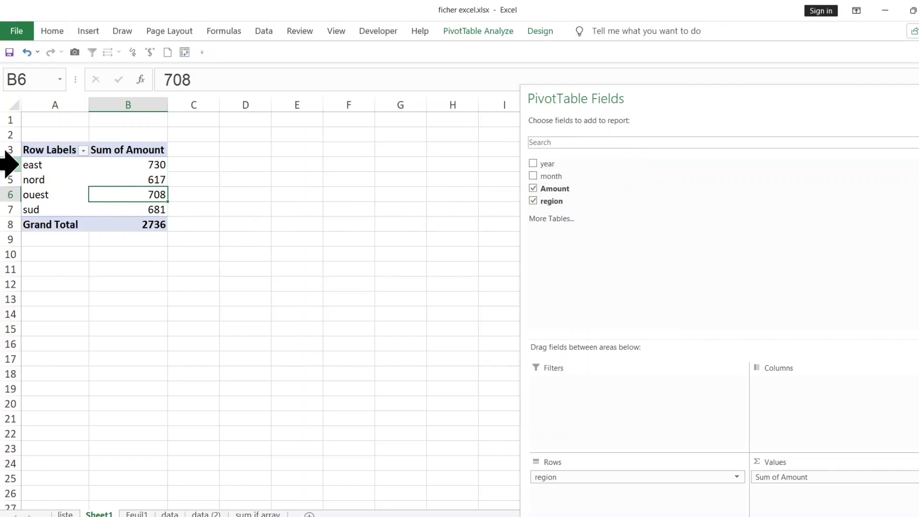
pyautogui.click(10, 164)
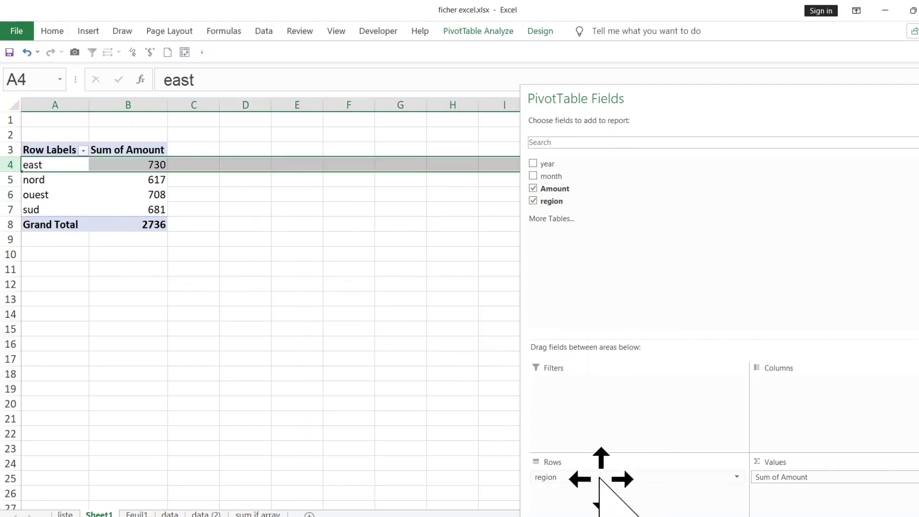
# Move region from Rows to Columns so east, nord, ouest and sud run across one row
pyautogui.moveTo(598, 482); pyautogui.dragTo(605, 474)
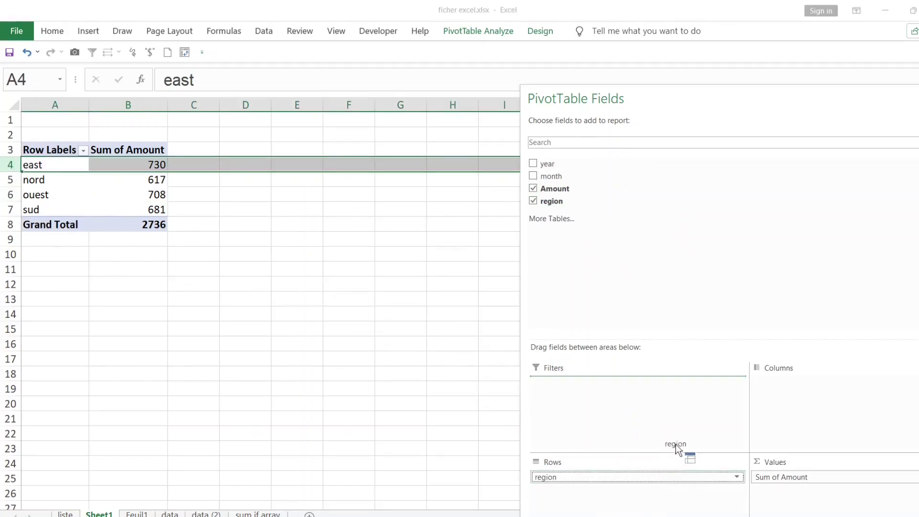
pyautogui.moveTo(790, 383); pyautogui.dragTo(790, 381)
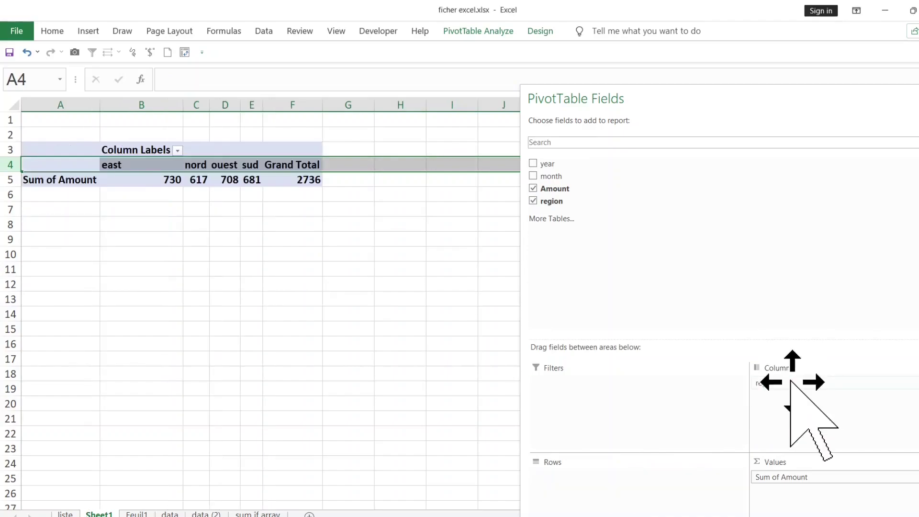
pyautogui.click(211, 301)
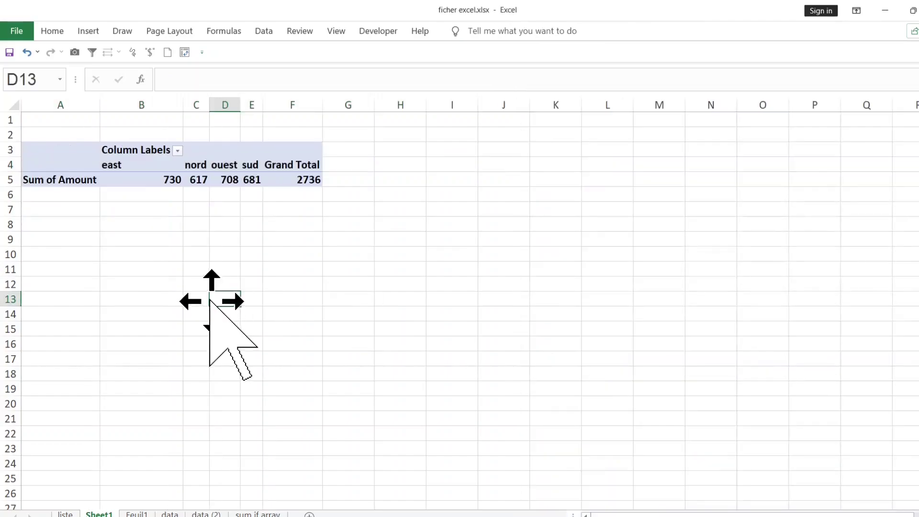
pyautogui.click(130, 165)
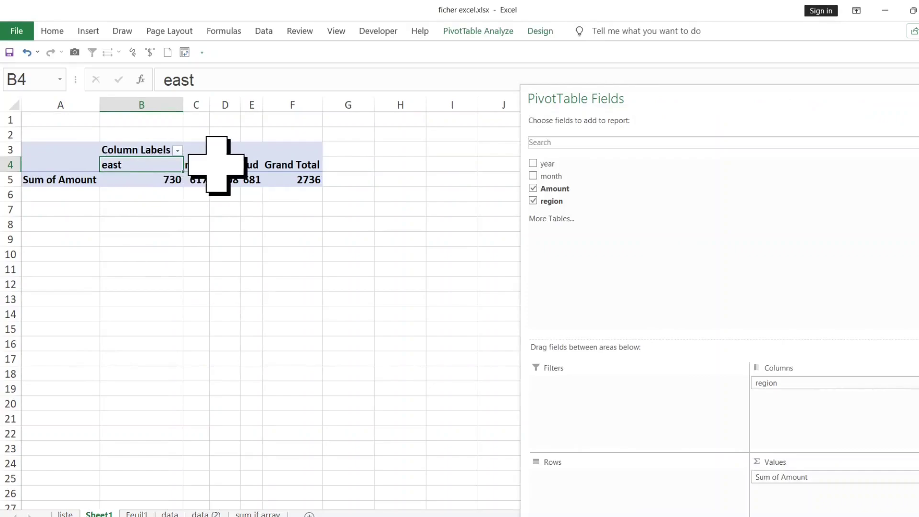
pyautogui.click(191, 152)
pyautogui.click(225, 162)
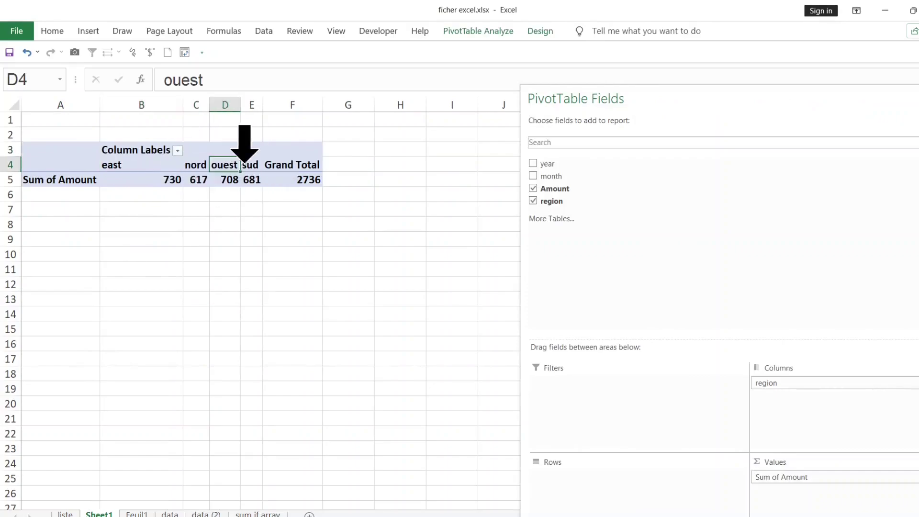
pyautogui.click(249, 165)
pyautogui.click(251, 237)
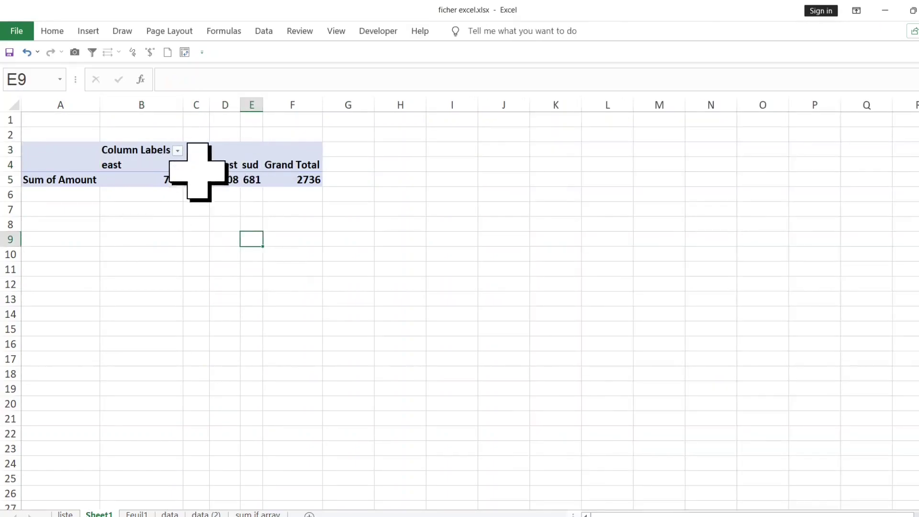
pyautogui.click(196, 164)
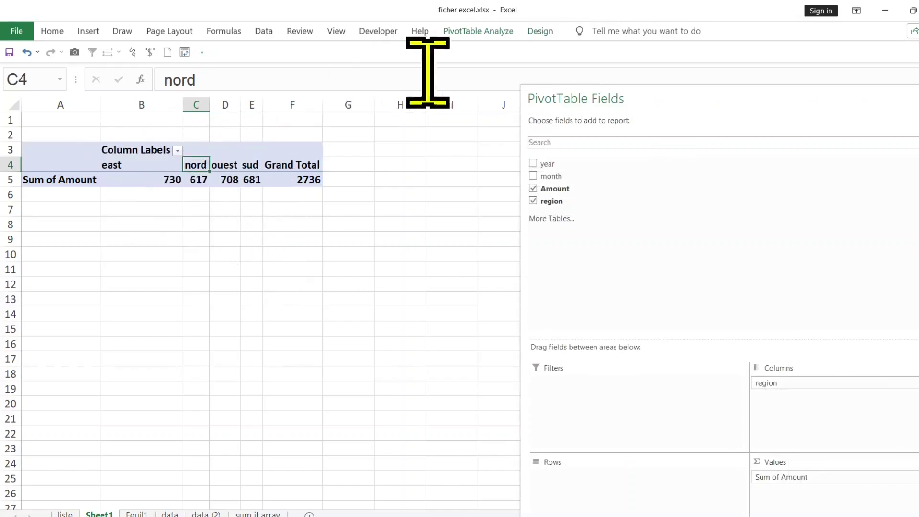
# Set the PivotTable Report Layout to Tabular Form so the column header reads region
pyautogui.click(540, 35)
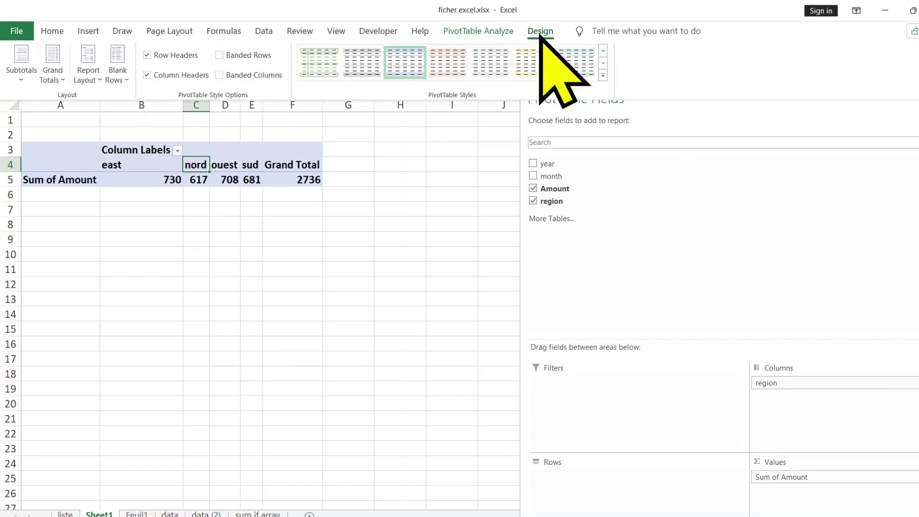
pyautogui.click(98, 80)
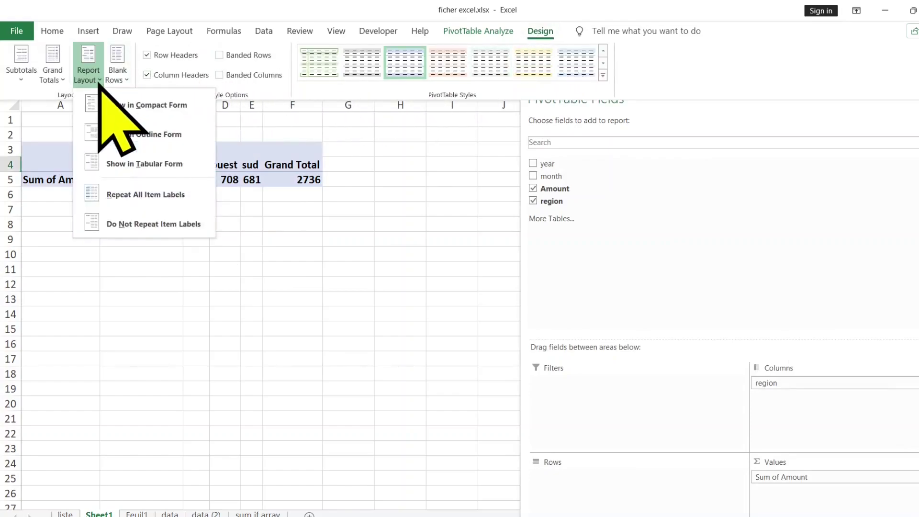
pyautogui.click(126, 165)
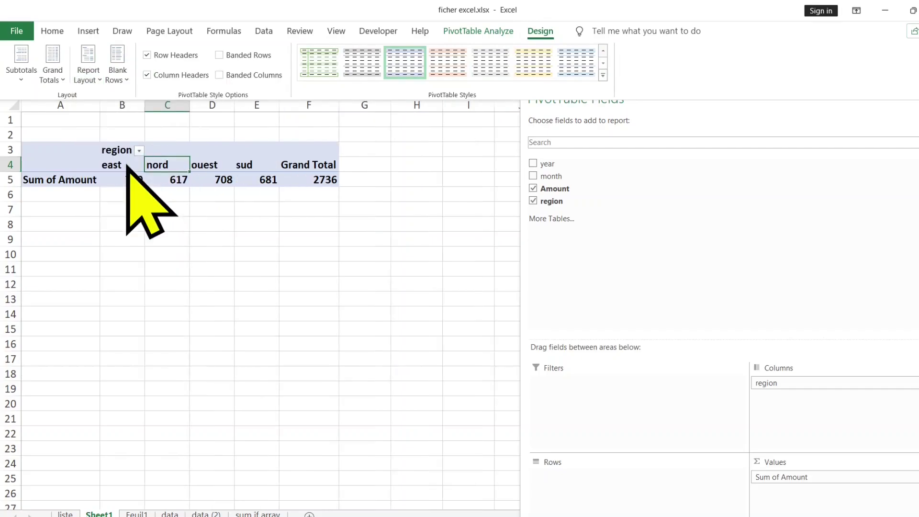
pyautogui.click(177, 211)
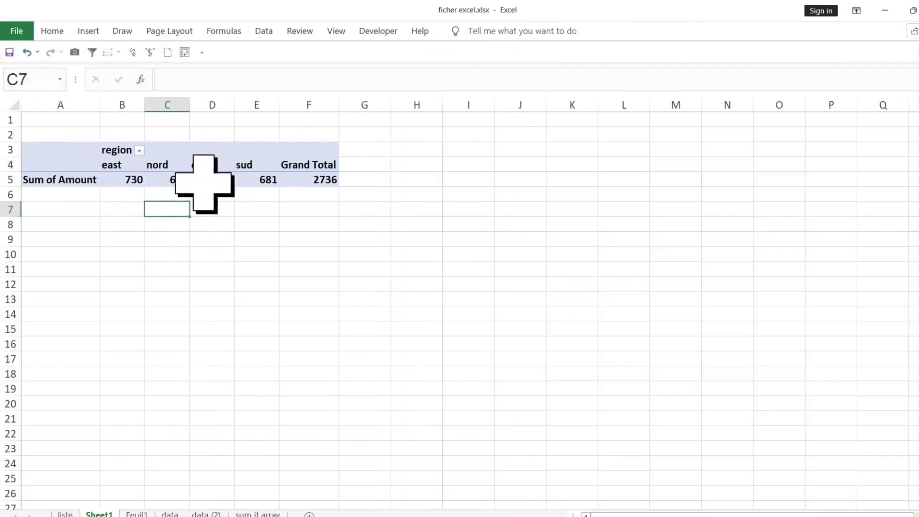
pyautogui.click(247, 165)
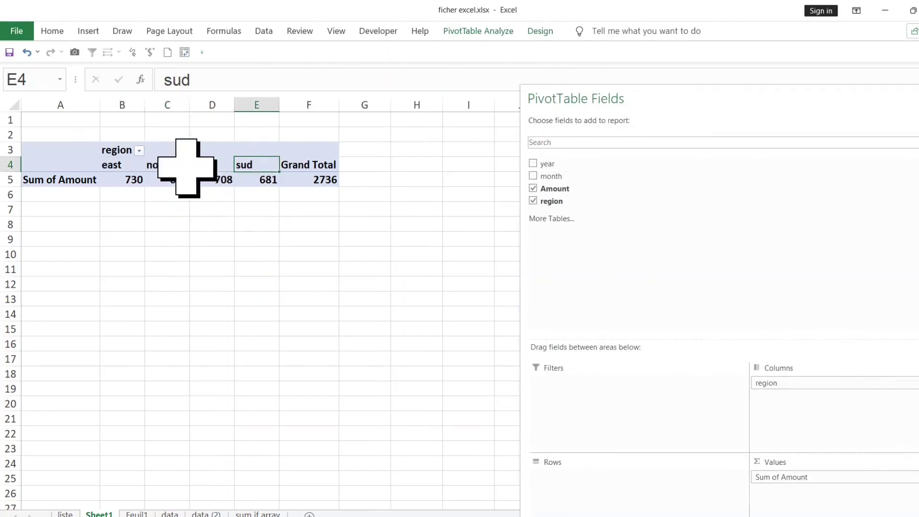
pyautogui.click(167, 168)
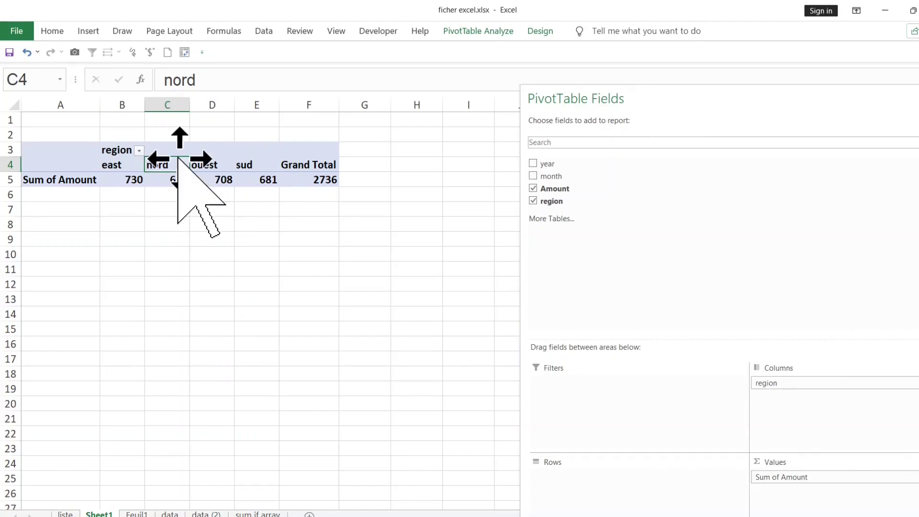
# Drag the nord column after ouest so regions read east, ouest, nord, sud (total 2736)
pyautogui.moveTo(180, 161)
pyautogui.mouseDown()
pyautogui.moveTo(206, 157)
pyautogui.moveTo(254, 179)
pyautogui.mouseUp()
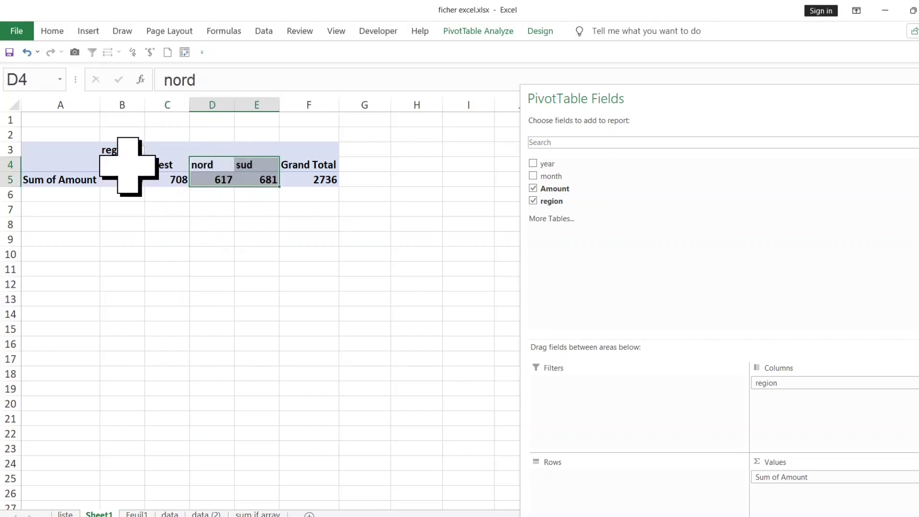
pyautogui.moveTo(128, 166); pyautogui.dragTo(165, 175)
pyautogui.click(288, 183)
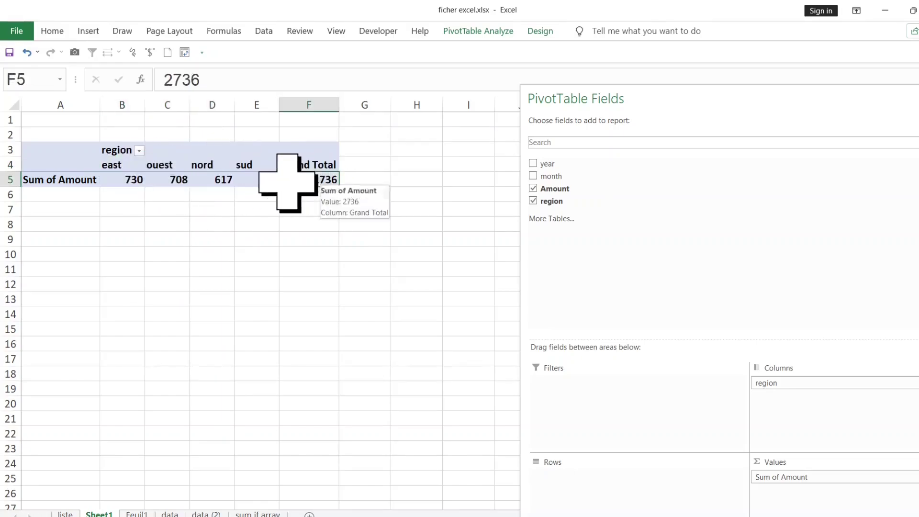
pyautogui.click(128, 179)
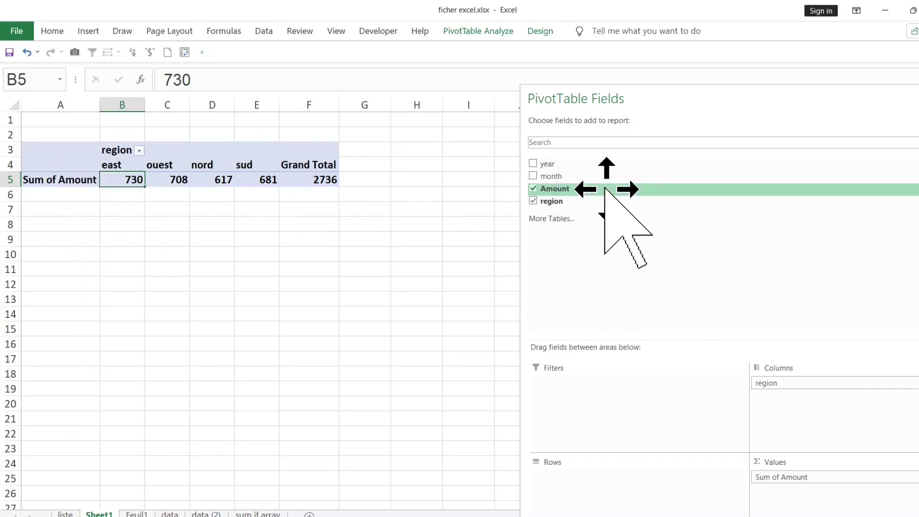
# Add Amount to Values a second time as Sum of Amount2 and bring up its field menu
pyautogui.moveTo(604, 188); pyautogui.dragTo(644, 265)
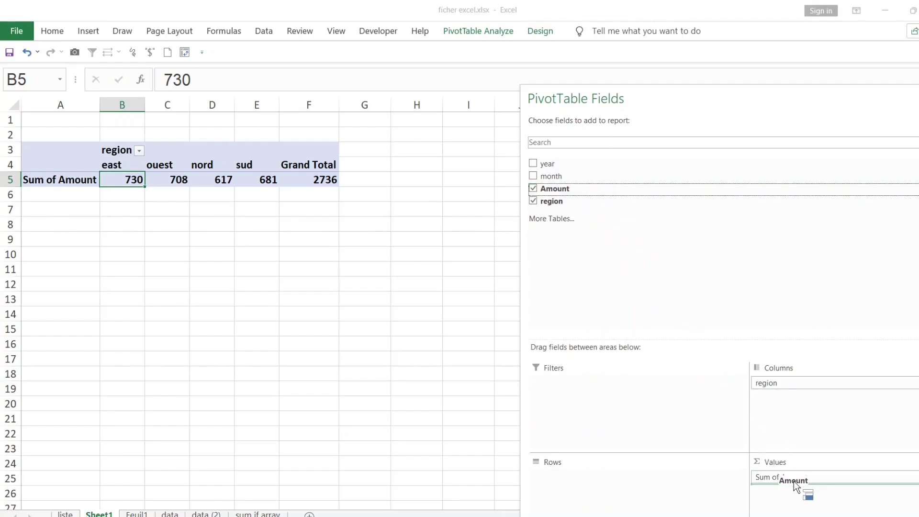
pyautogui.moveTo(794, 486); pyautogui.dragTo(796, 483)
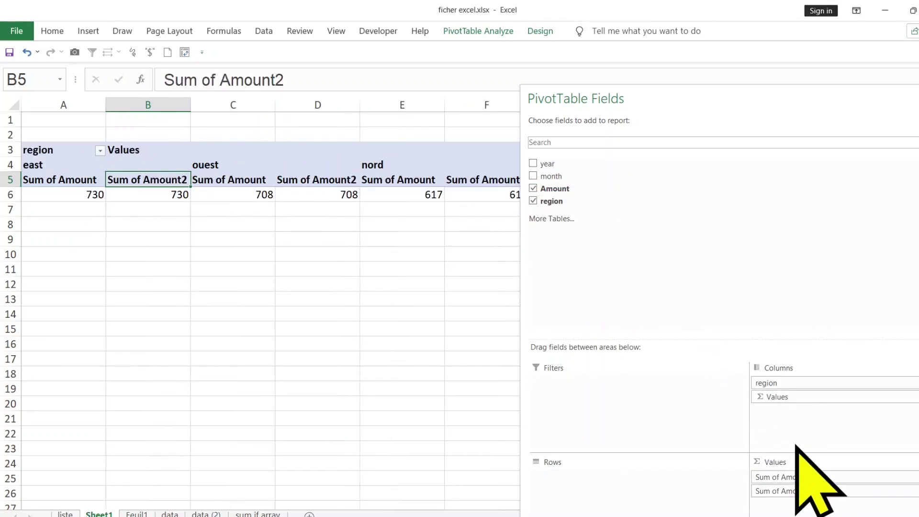
pyautogui.click(791, 492)
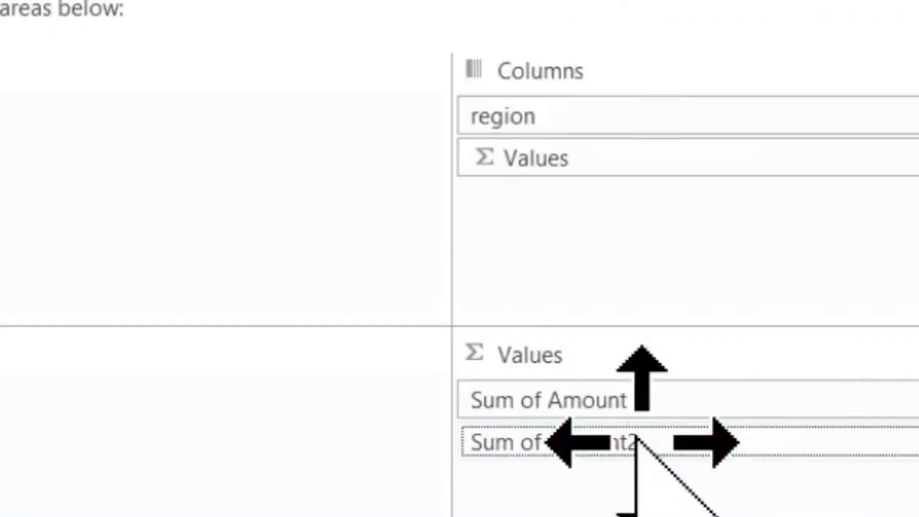
pyautogui.click(636, 441)
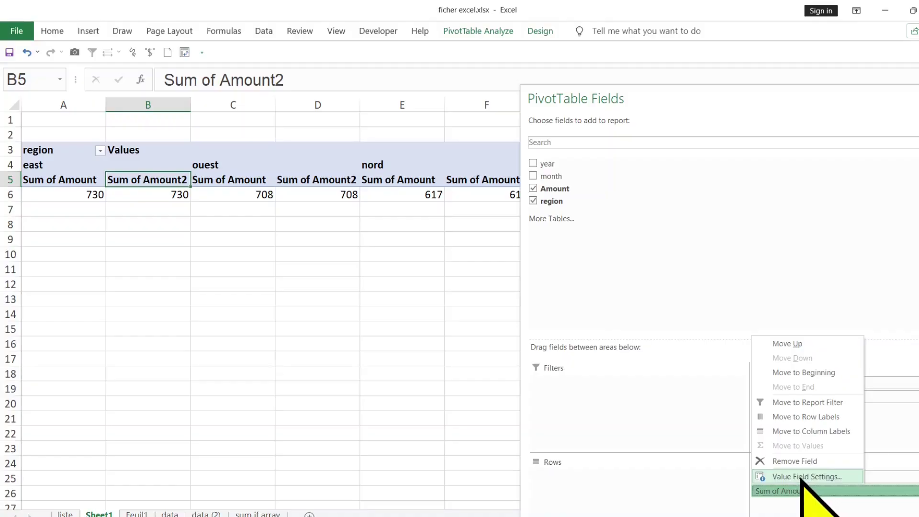
# Summarize Sum of Amount2 as Average, formatted as Number with 0 decimals
pyautogui.click(802, 478)
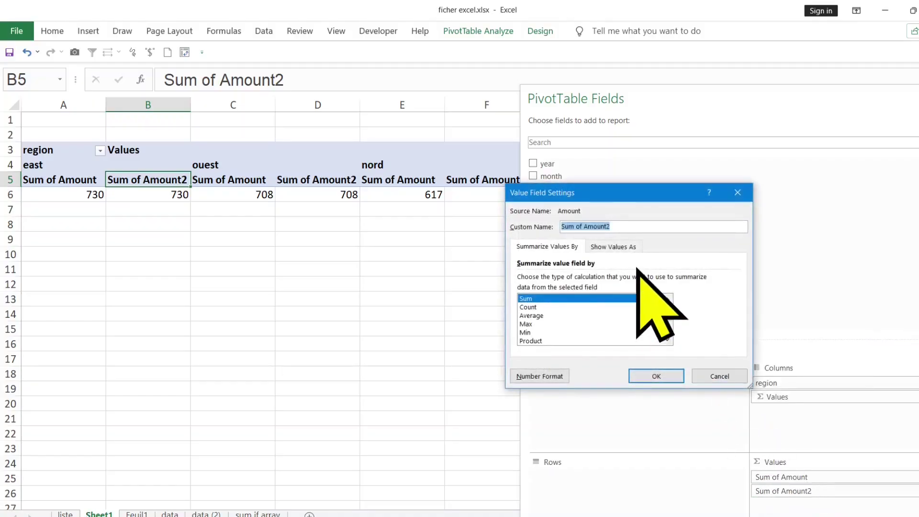
pyautogui.click(531, 316)
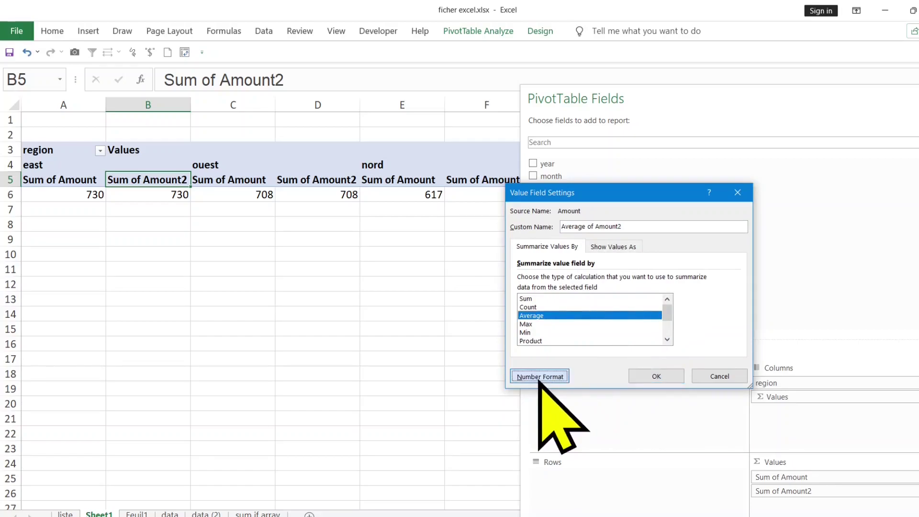
pyautogui.click(539, 377)
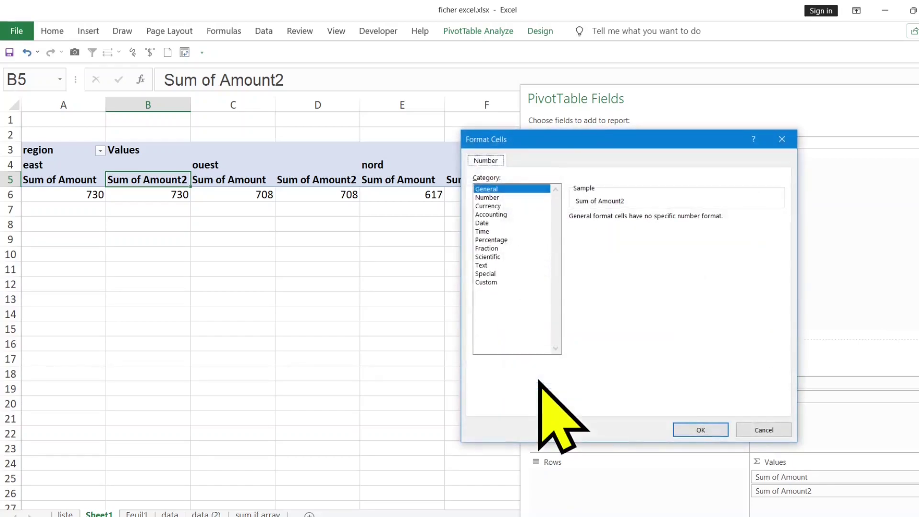
pyautogui.click(493, 198)
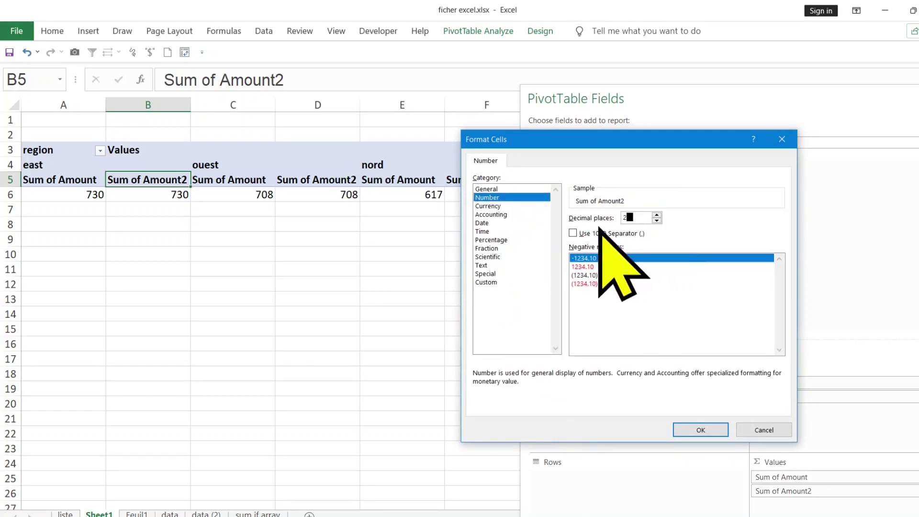
pyautogui.press('Tab')
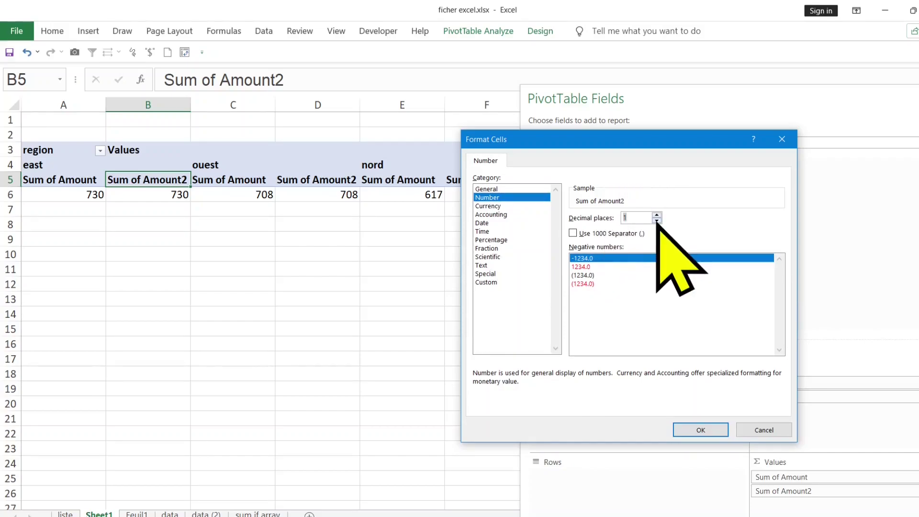
pyautogui.click(699, 429)
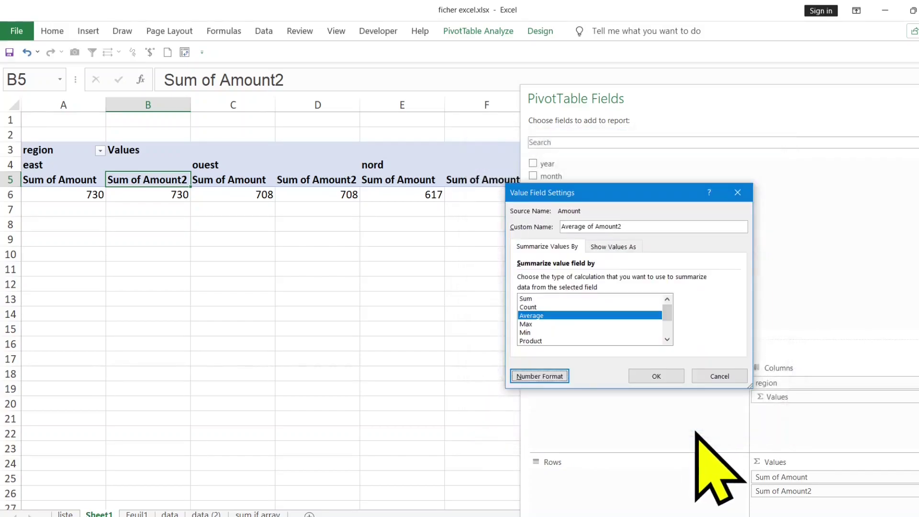
pyautogui.click(658, 376)
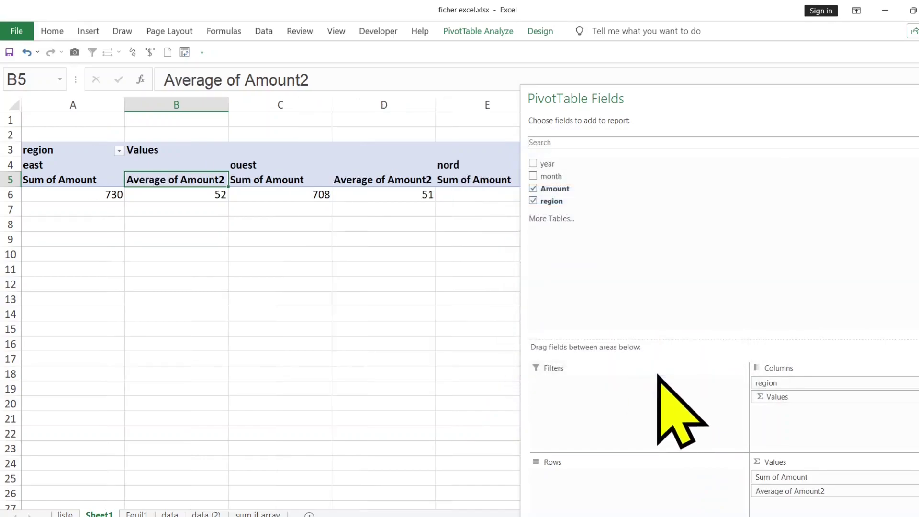
pyautogui.click(353, 290)
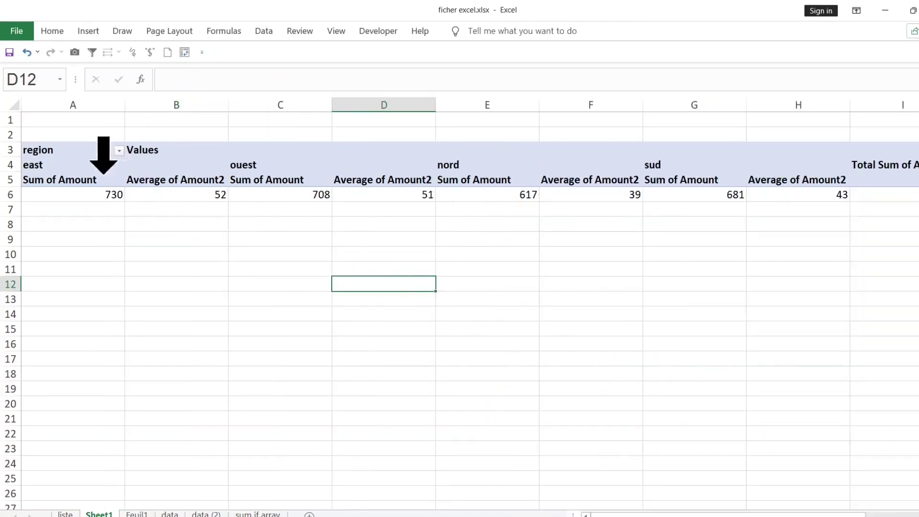
pyautogui.click(96, 165)
pyautogui.click(175, 181)
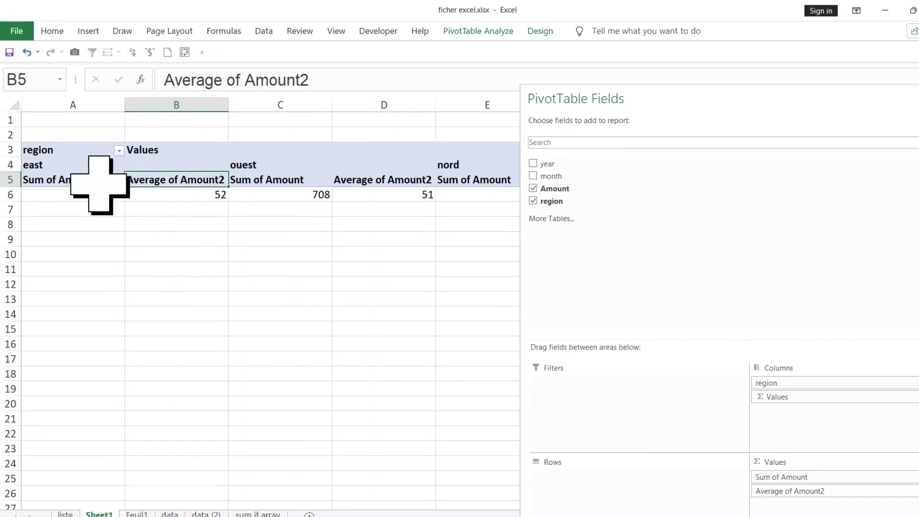
pyautogui.click(271, 251)
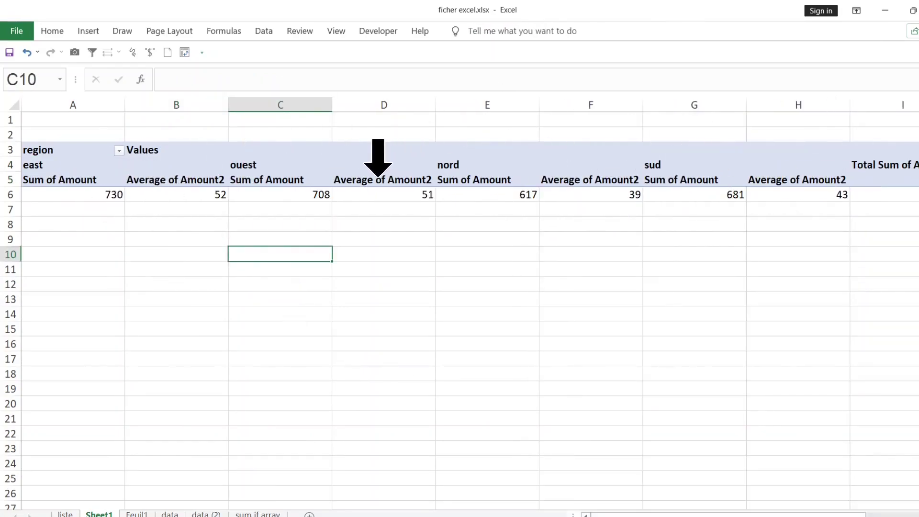
# Move region from Columns to Rows, leaving Sum of Amount and Average of Amount2 as columns
pyautogui.click(378, 162)
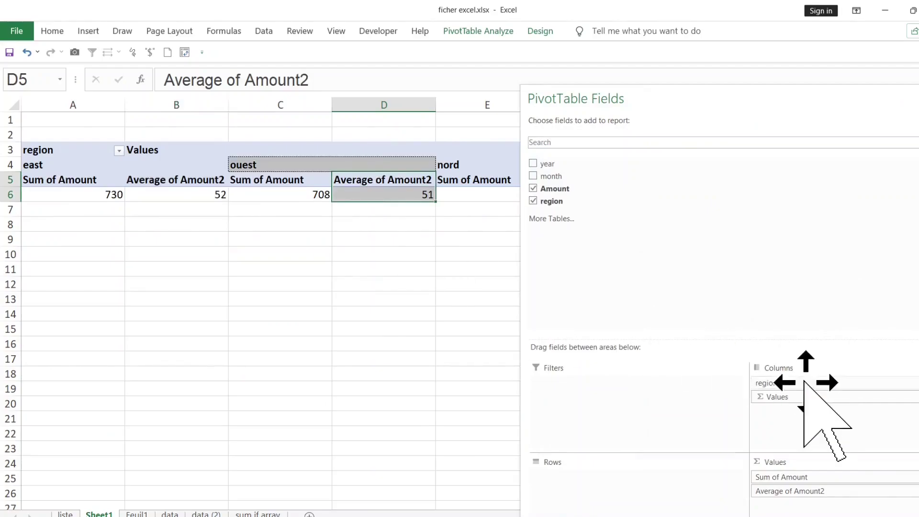
pyautogui.moveTo(804, 382); pyautogui.dragTo(591, 496)
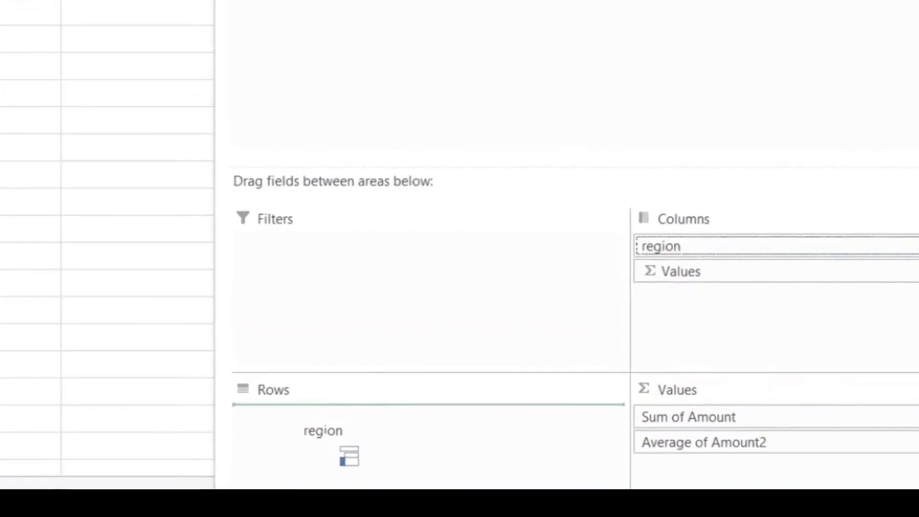
pyautogui.moveTo(349, 455); pyautogui.dragTo(335, 459)
pyautogui.click(211, 329)
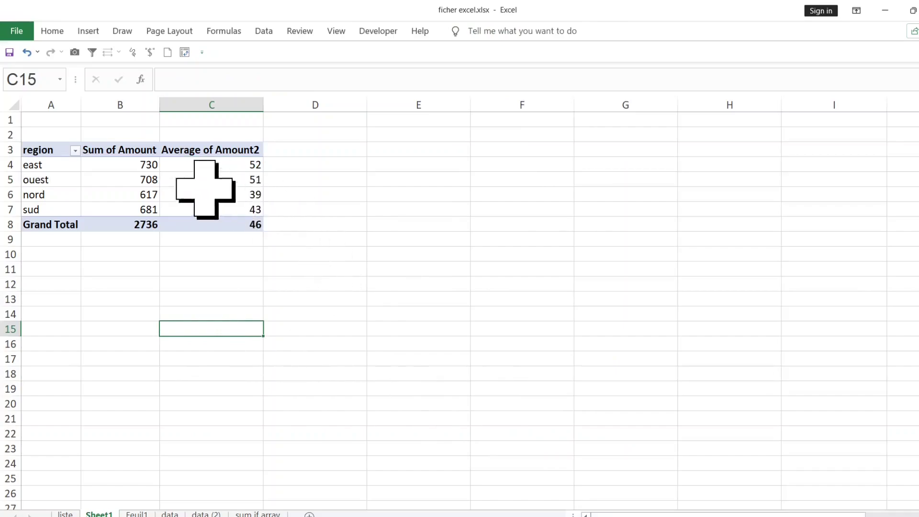
pyautogui.click(123, 151)
pyautogui.click(210, 142)
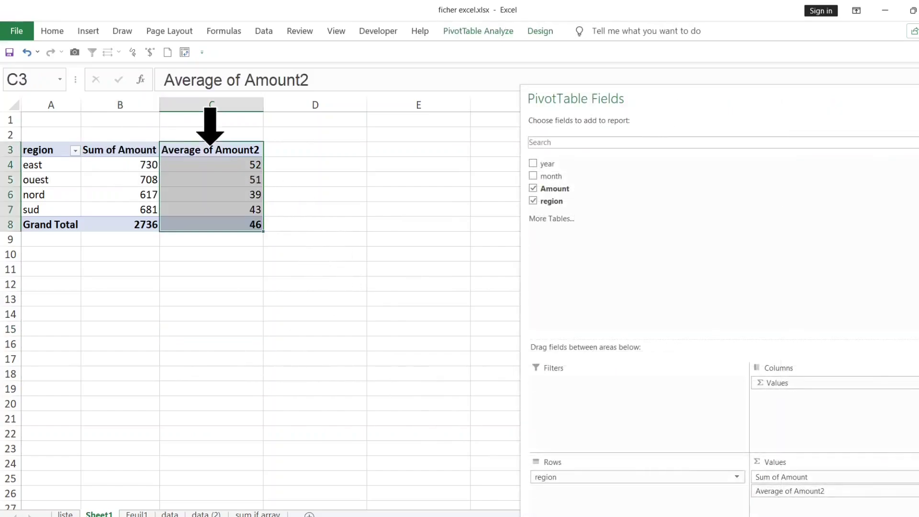
pyautogui.click(129, 153)
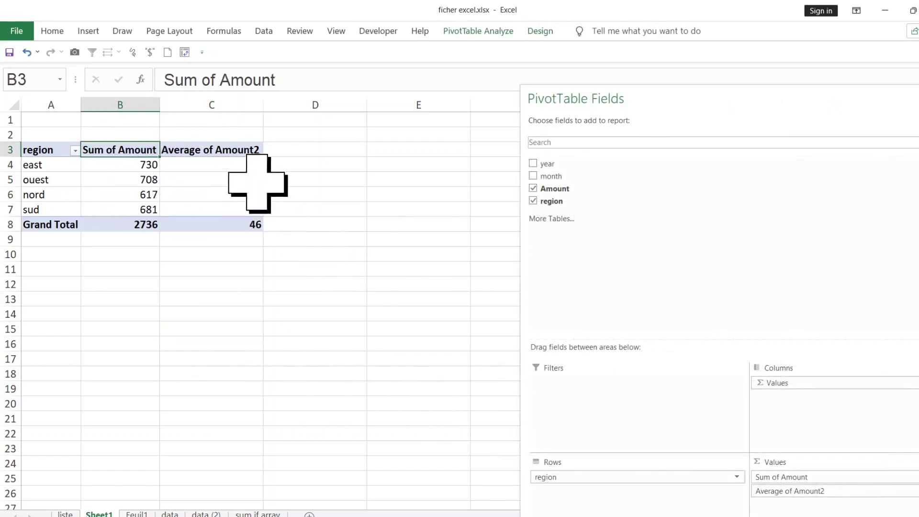
pyautogui.click(253, 166)
pyautogui.click(49, 167)
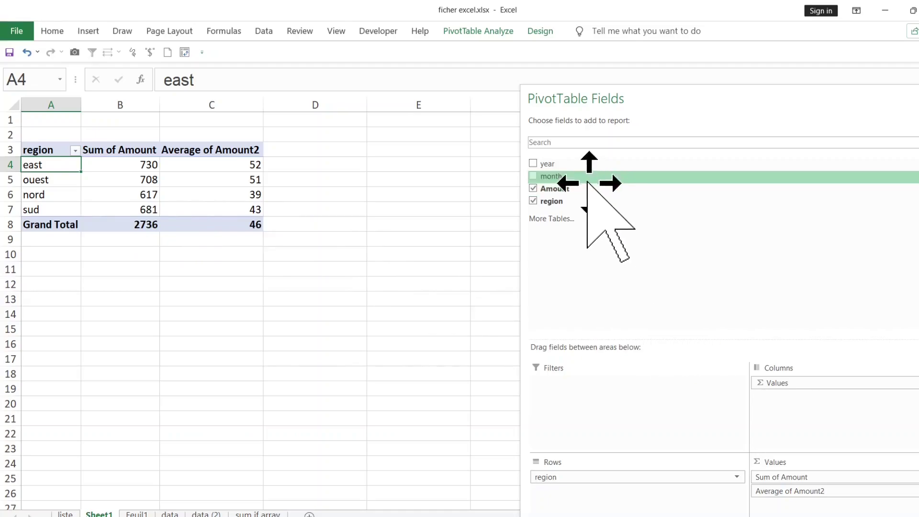
# Nest year under region in Rows, showing 2016–2020 per region, e.g. east 2016 = 218
pyautogui.moveTo(575, 164); pyautogui.dragTo(589, 188)
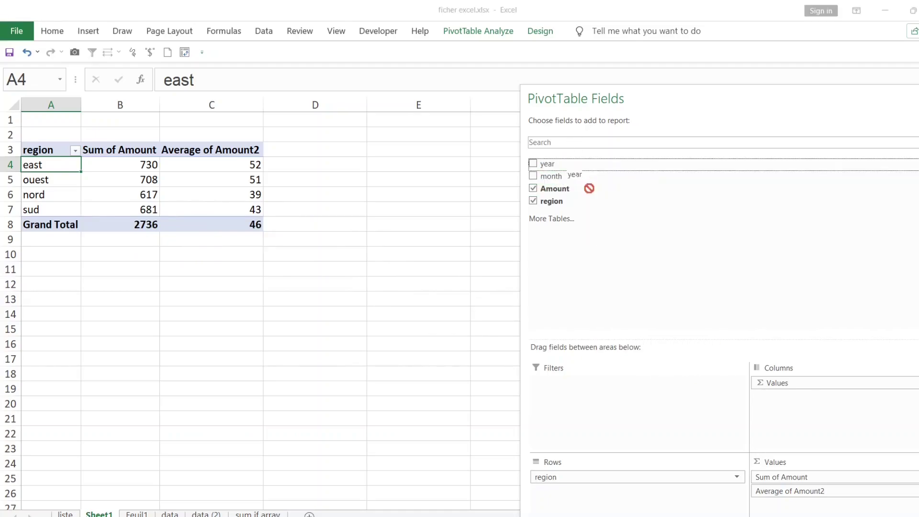
pyautogui.moveTo(590, 394); pyautogui.dragTo(584, 496)
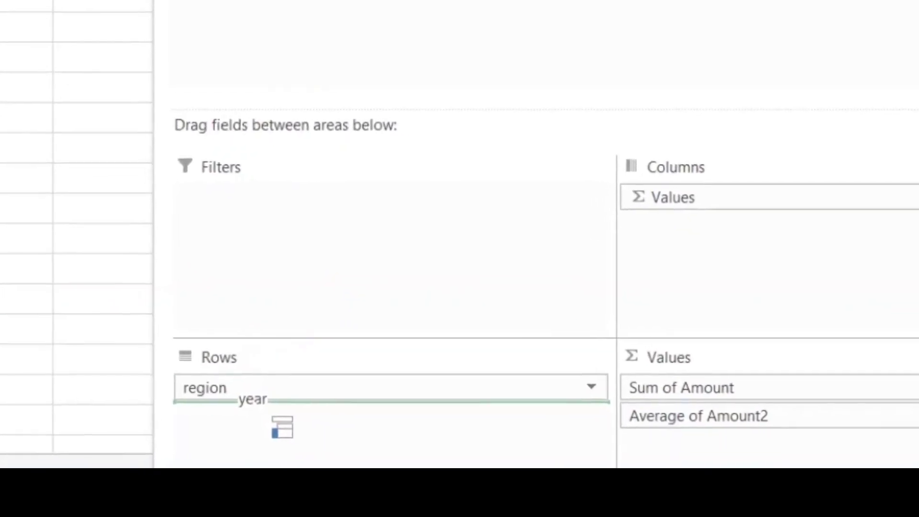
pyautogui.moveTo(397, 453); pyautogui.dragTo(570, 485)
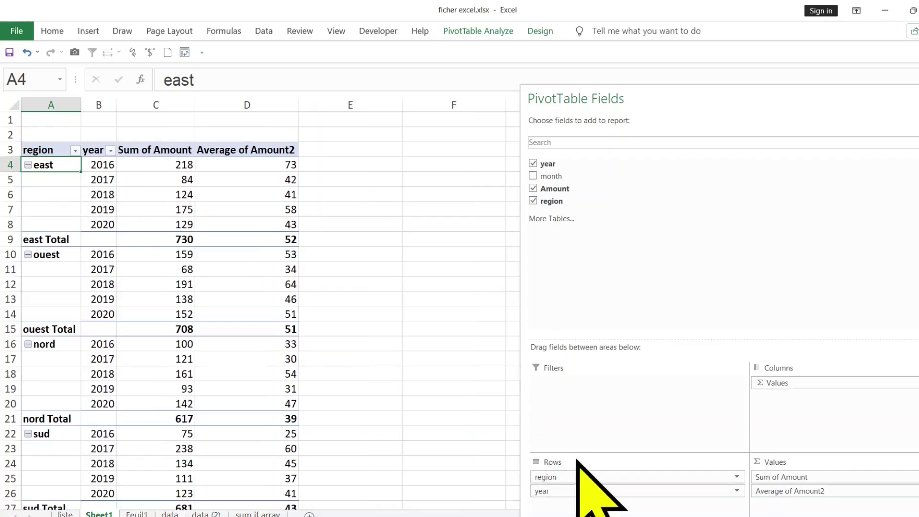
pyautogui.click(413, 243)
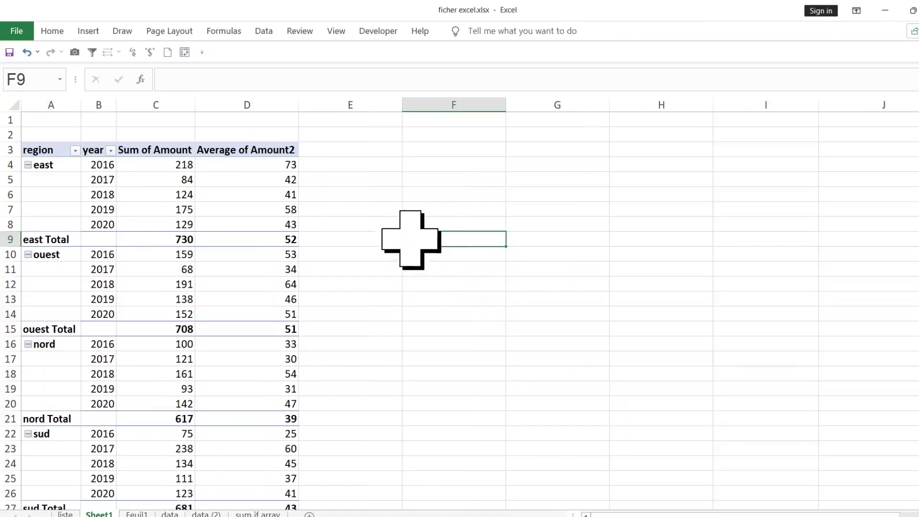
pyautogui.click(50, 166)
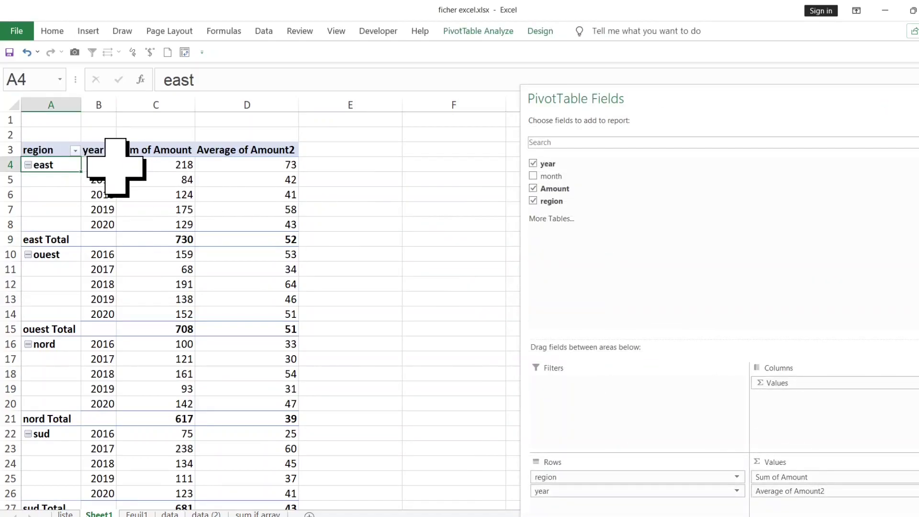
pyautogui.click(120, 166)
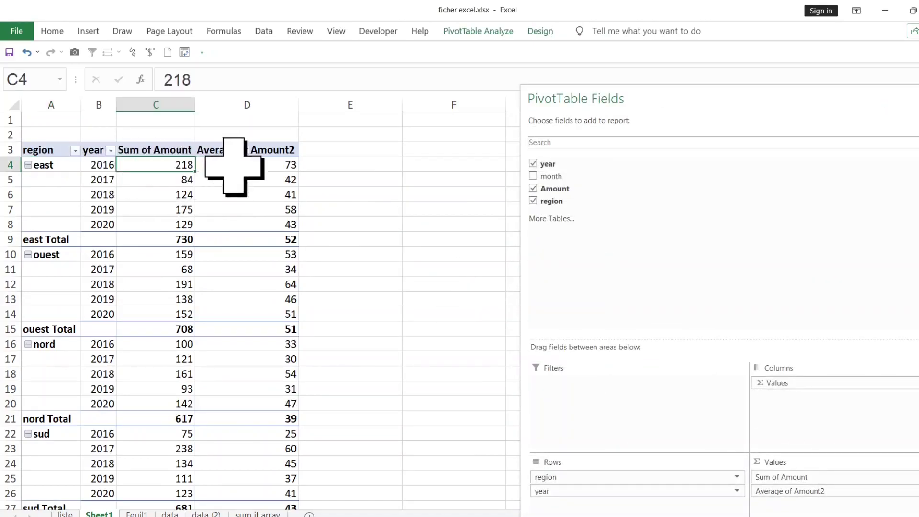
pyautogui.click(258, 168)
pyautogui.click(434, 245)
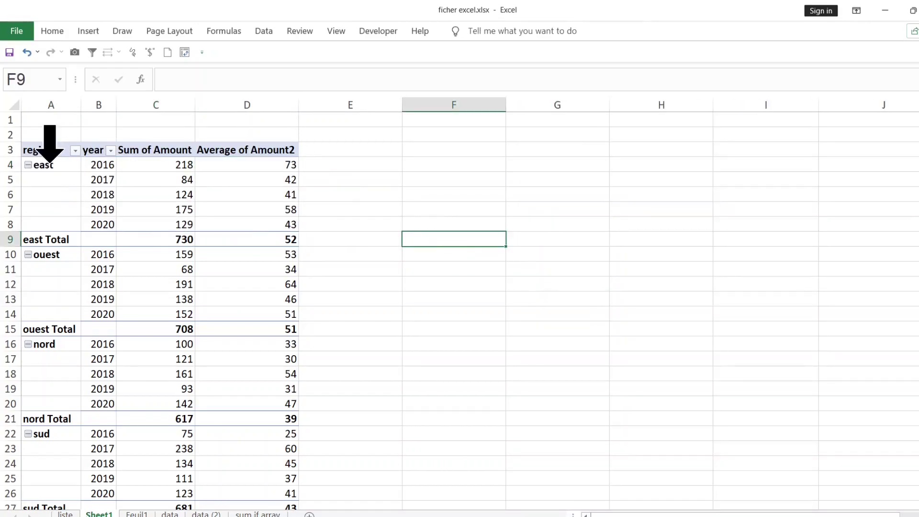
pyautogui.click(44, 168)
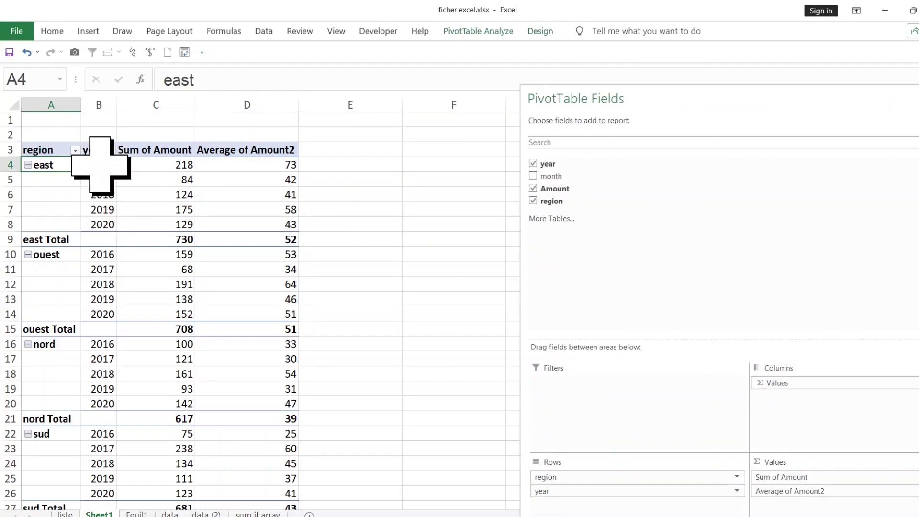
pyautogui.moveTo(95, 165); pyautogui.dragTo(254, 221)
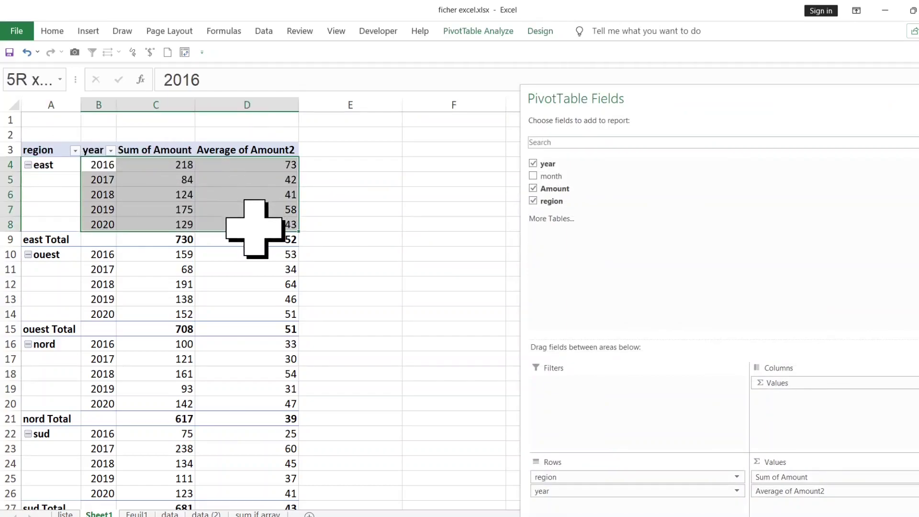
# Fill all of the east region's rows with light gold
pyautogui.click(67, 285)
pyautogui.click(67, 372)
pyautogui.click(53, 448)
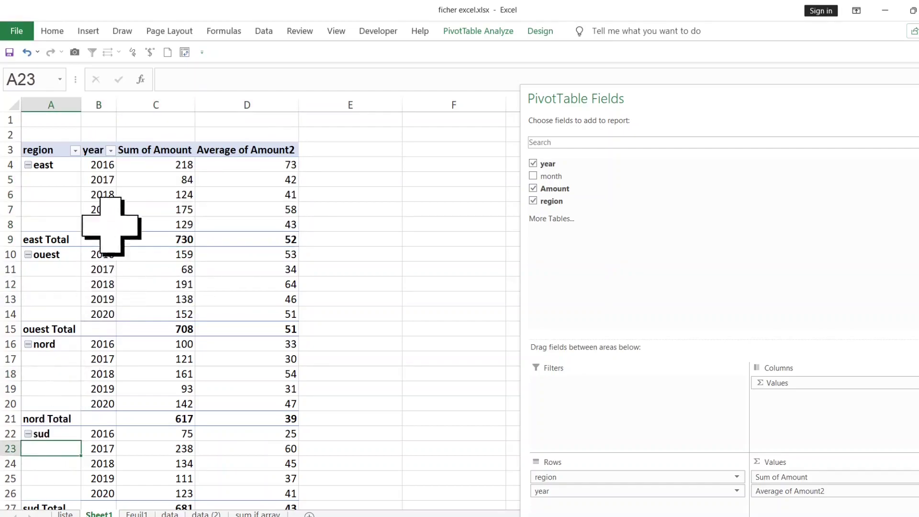
pyautogui.click(40, 162)
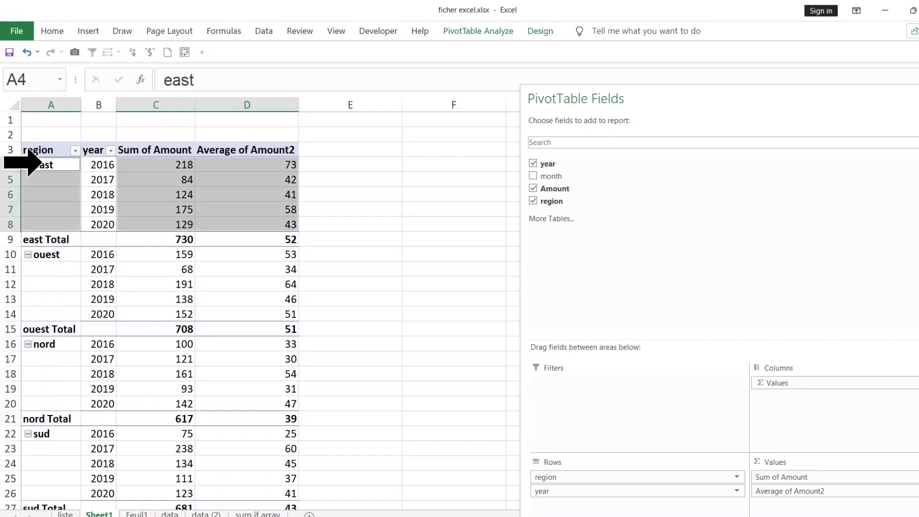
pyautogui.click(364, 185)
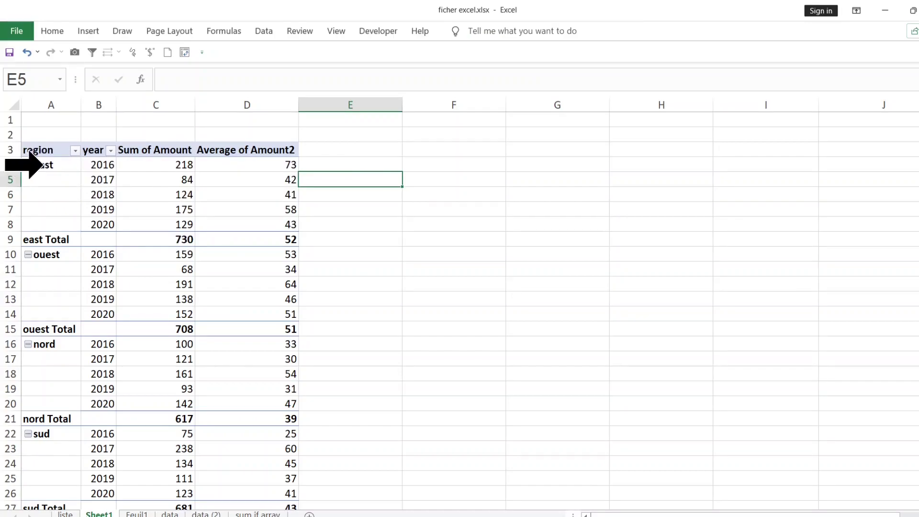
pyautogui.click(41, 164)
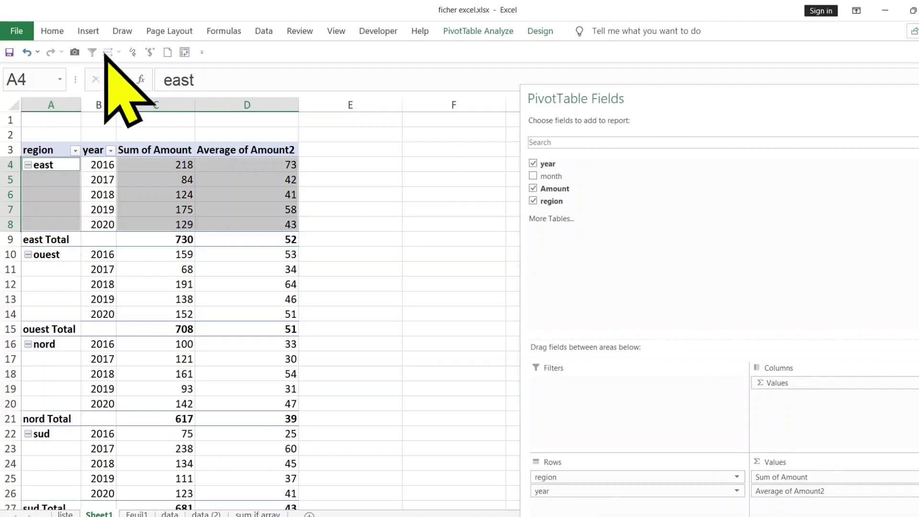
pyautogui.click(63, 32)
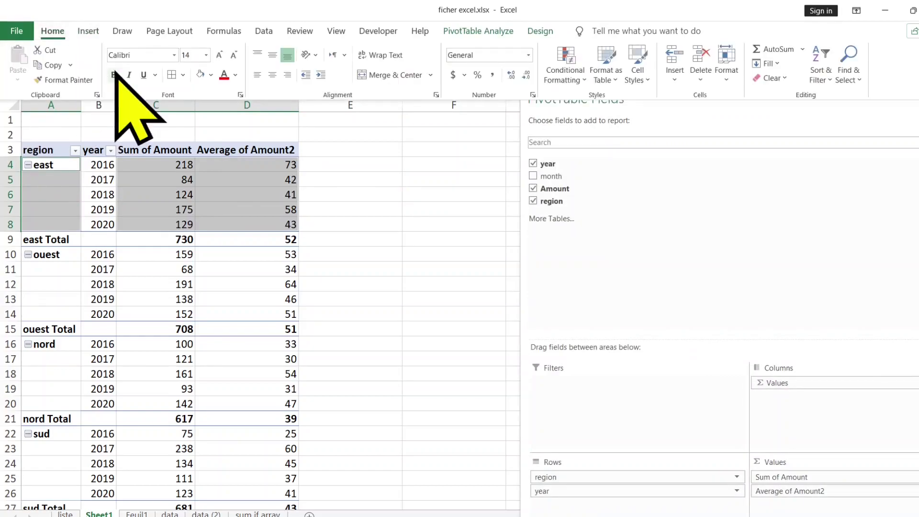
pyautogui.click(211, 75)
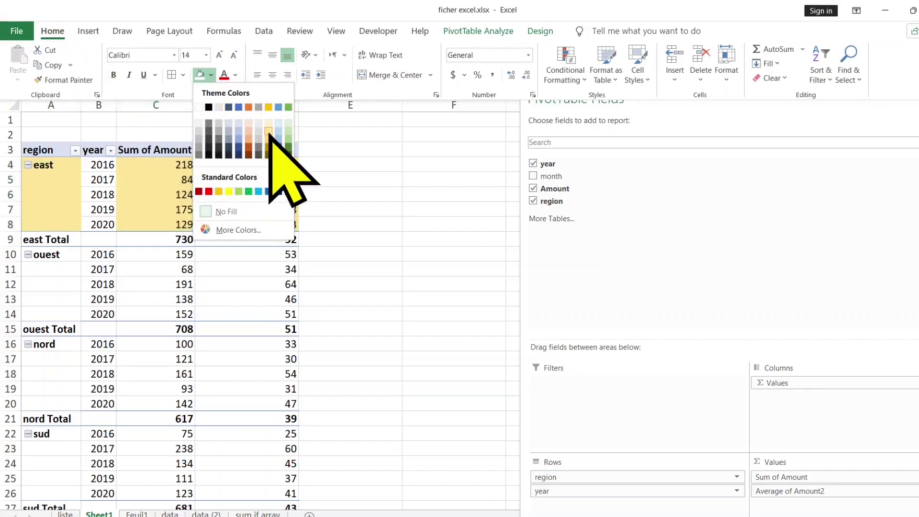
pyautogui.click(268, 132)
pyautogui.click(382, 270)
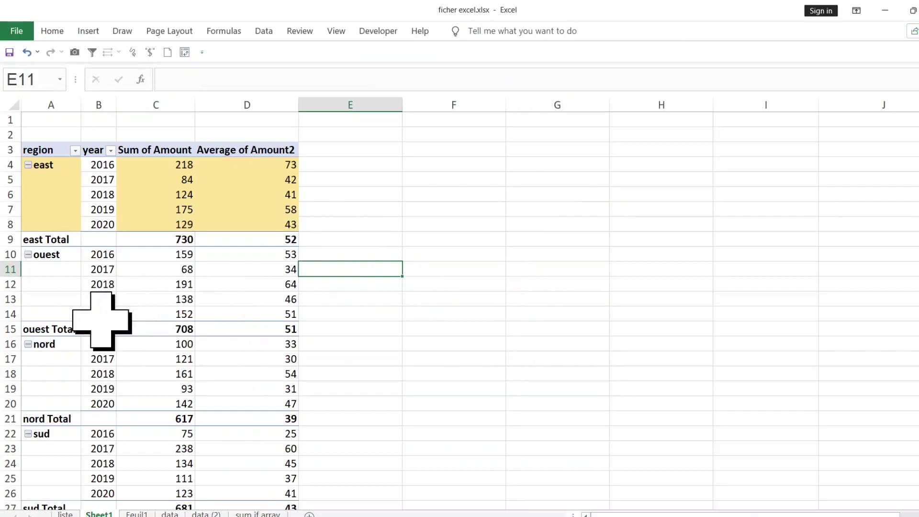
# Fill the ouest region's rows with green
pyautogui.click(37, 254)
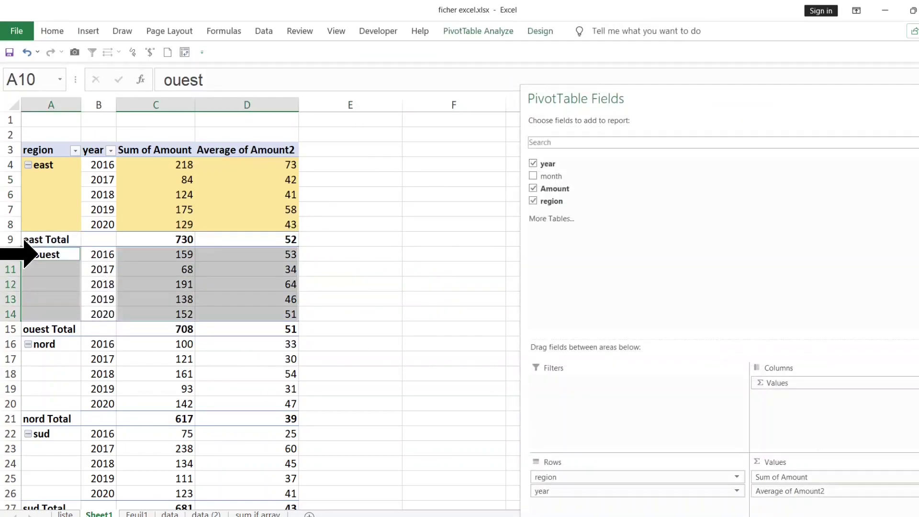
pyautogui.click(50, 30)
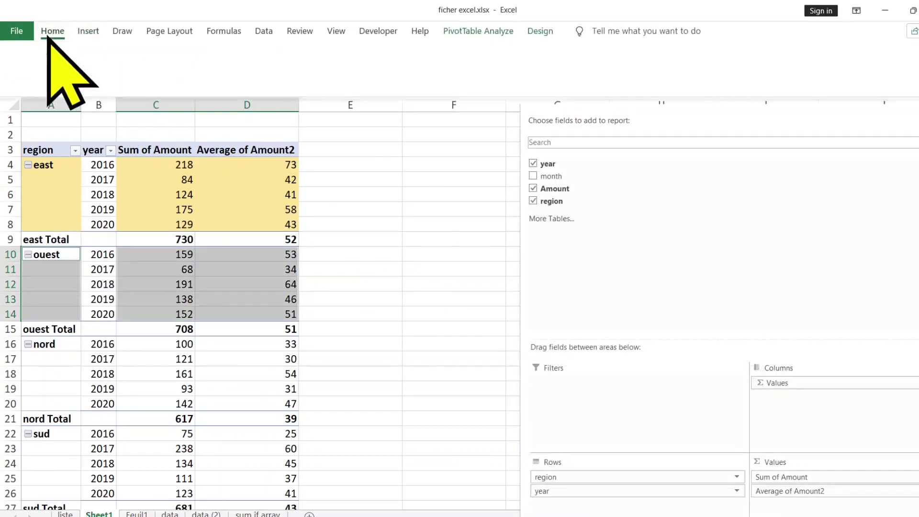
pyautogui.click(211, 75)
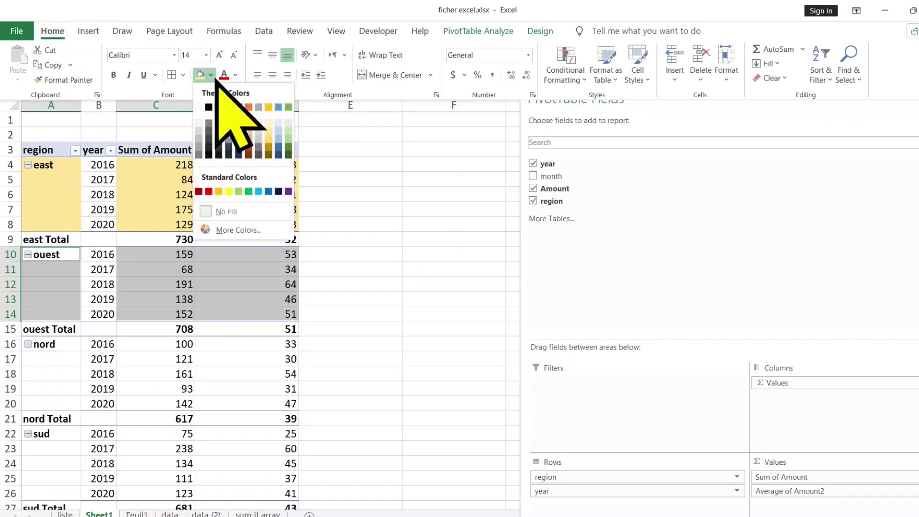
pyautogui.click(288, 130)
pyautogui.click(421, 299)
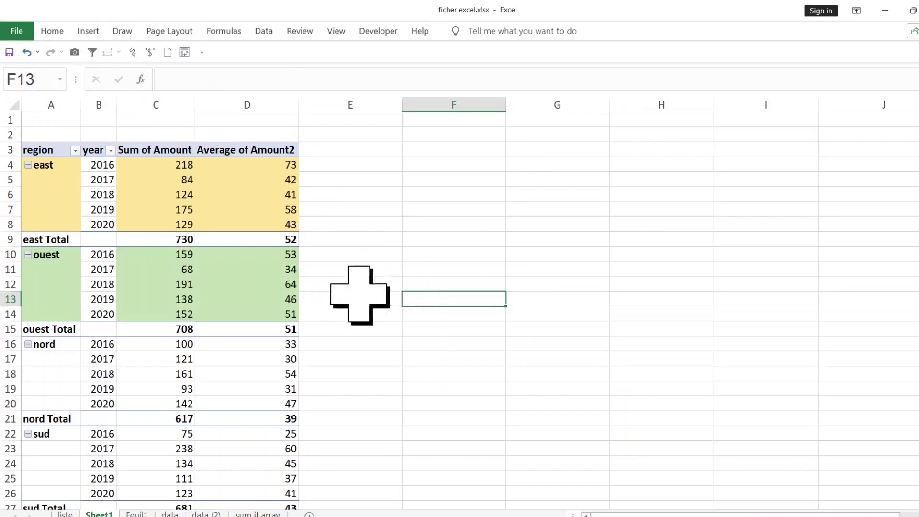
# Select the blank region label cells A5–A7 and A11–A13 beneath the region names
pyautogui.click(57, 182)
pyautogui.moveTo(55, 190); pyautogui.dragTo(54, 208)
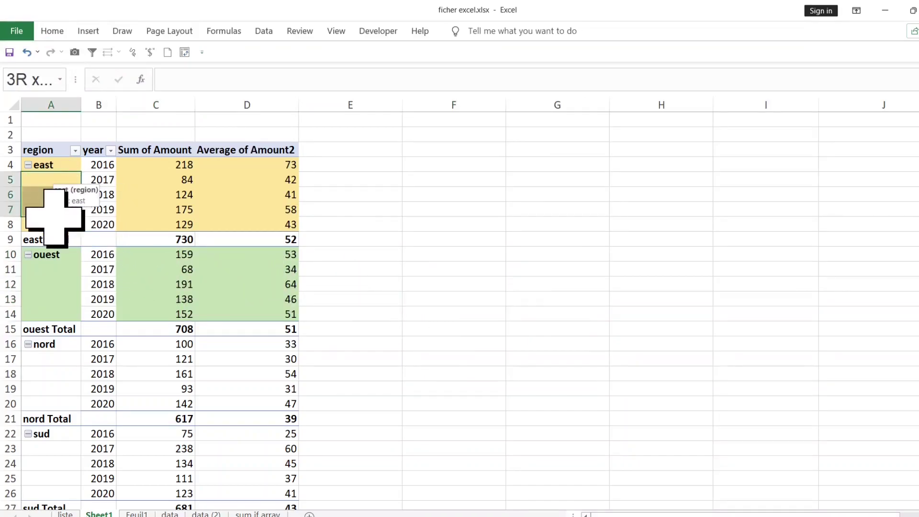
pyautogui.moveTo(54, 269); pyautogui.dragTo(54, 300)
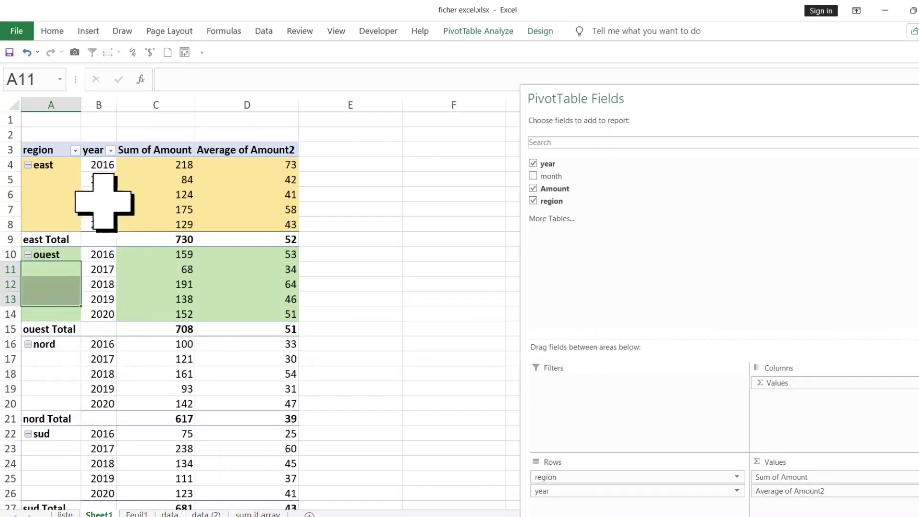
pyautogui.click(67, 195)
pyautogui.click(134, 194)
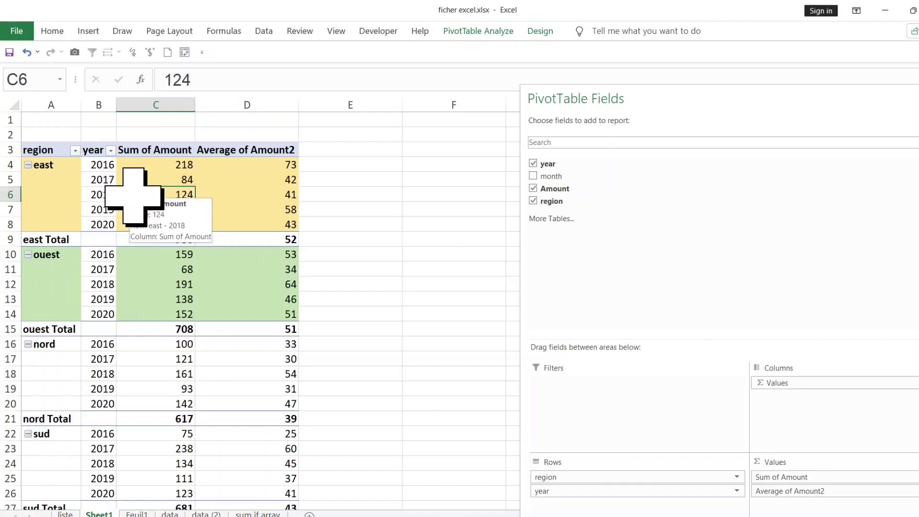
# Set Report Layout to Repeat All Item Labels so every yearly row shows its region
pyautogui.click(67, 194)
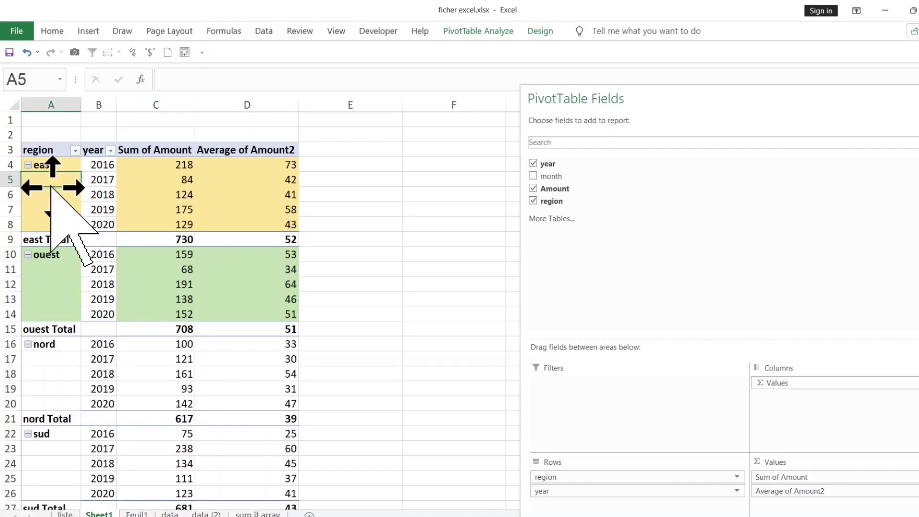
pyautogui.click(541, 30)
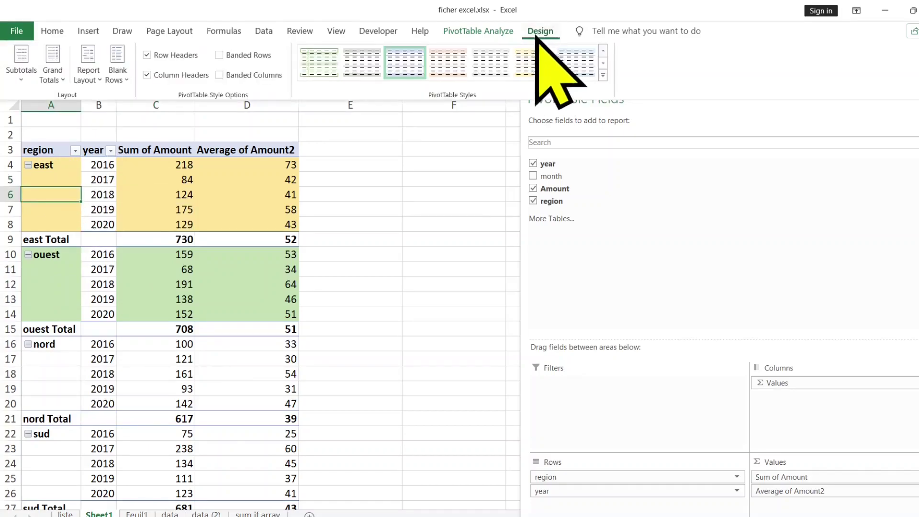
pyautogui.click(88, 63)
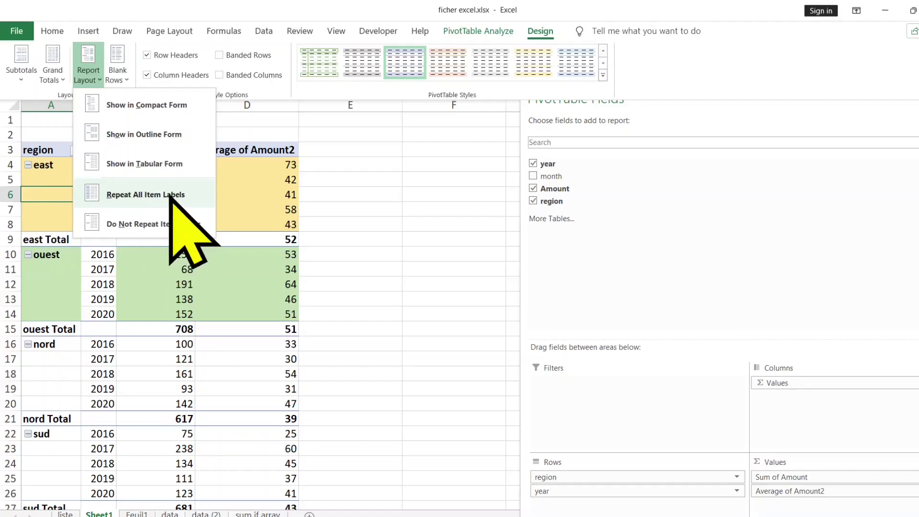
pyautogui.click(171, 198)
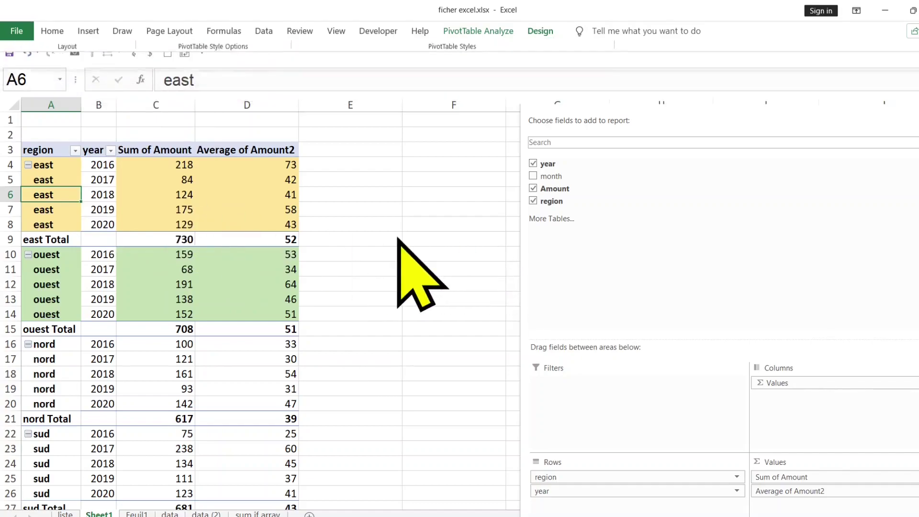
pyautogui.click(368, 269)
pyautogui.scroll(-3, 143, 266)
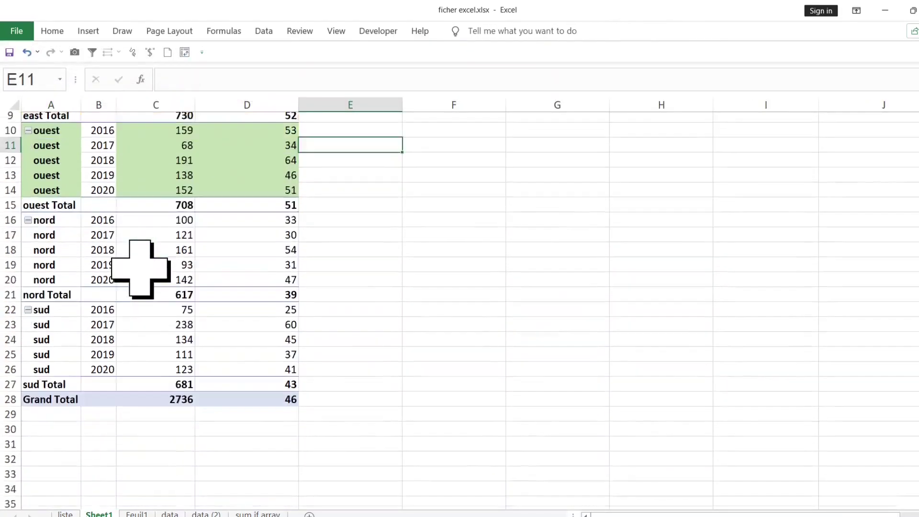
pyautogui.scroll(-1, 144, 267)
pyautogui.scroll(1, 141, 268)
pyautogui.scroll(4, 140, 268)
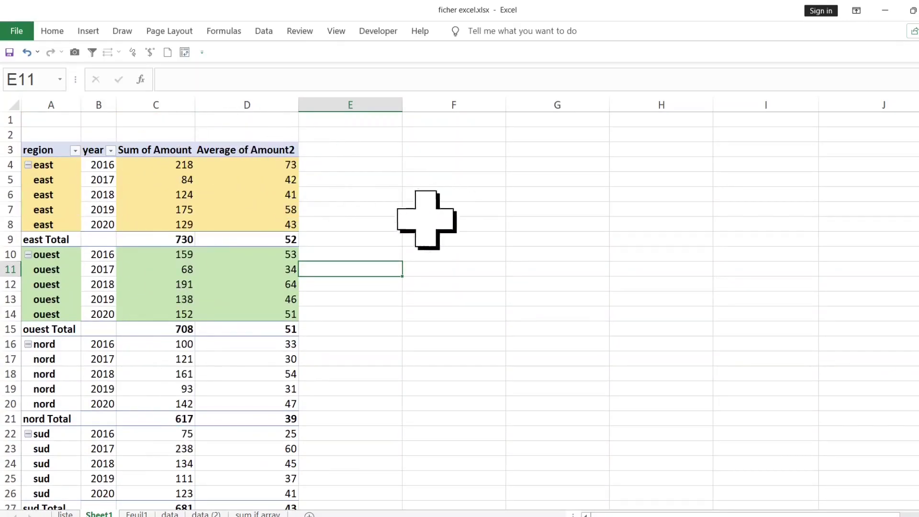
pyautogui.click(252, 211)
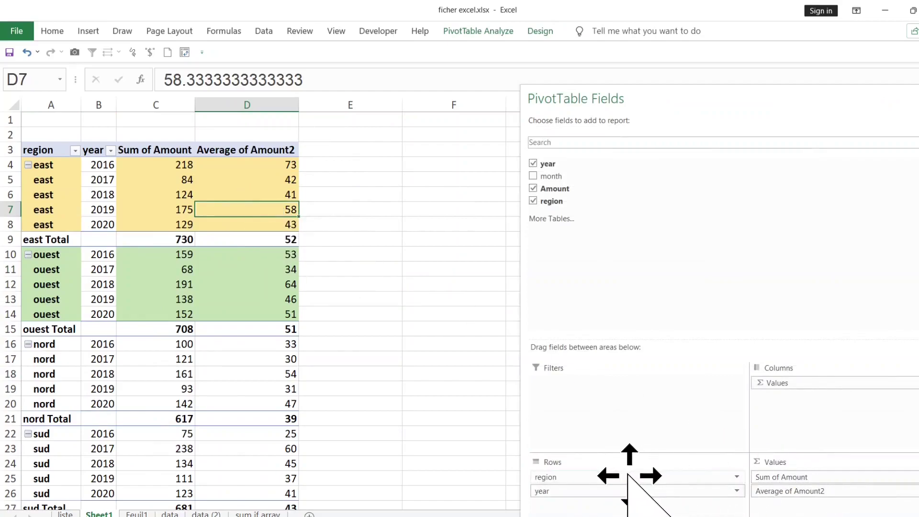
pyautogui.moveTo(625, 477); pyautogui.dragTo(718, 455)
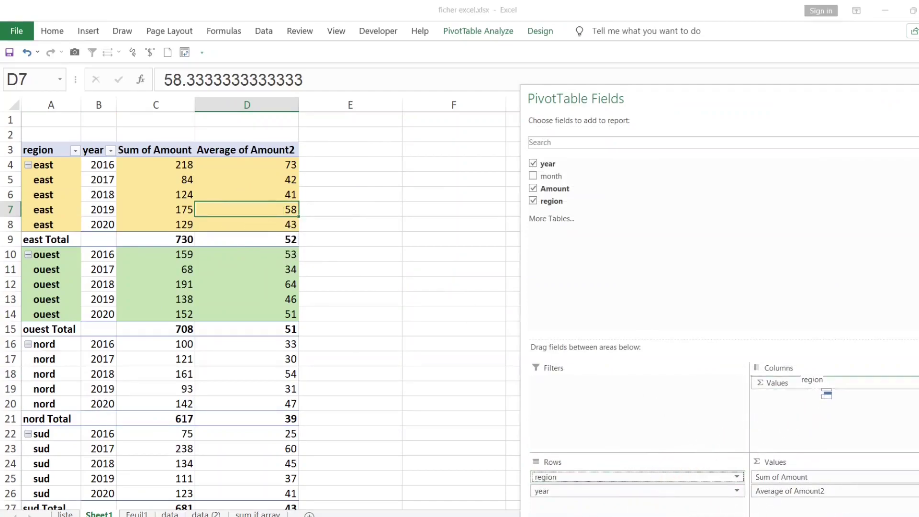
pyautogui.moveTo(826, 393); pyautogui.dragTo(812, 383)
pyautogui.click(266, 354)
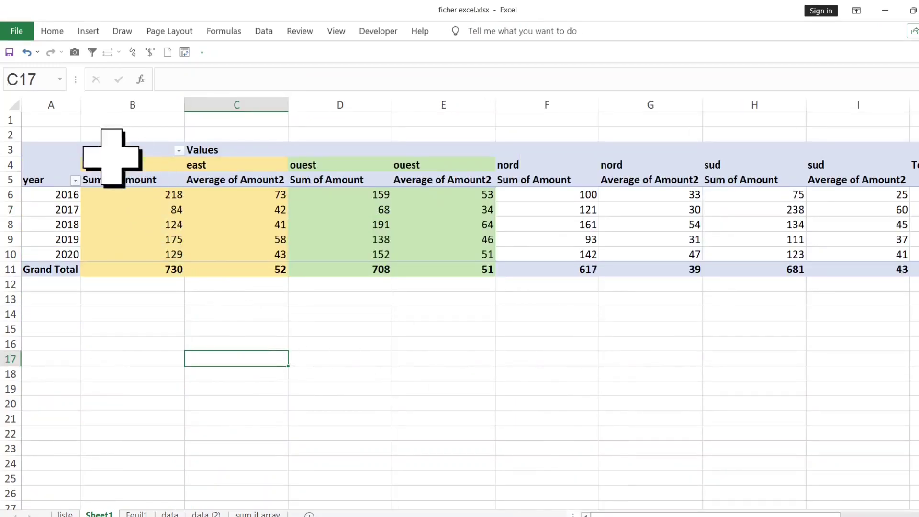
pyautogui.click(311, 164)
pyautogui.click(328, 328)
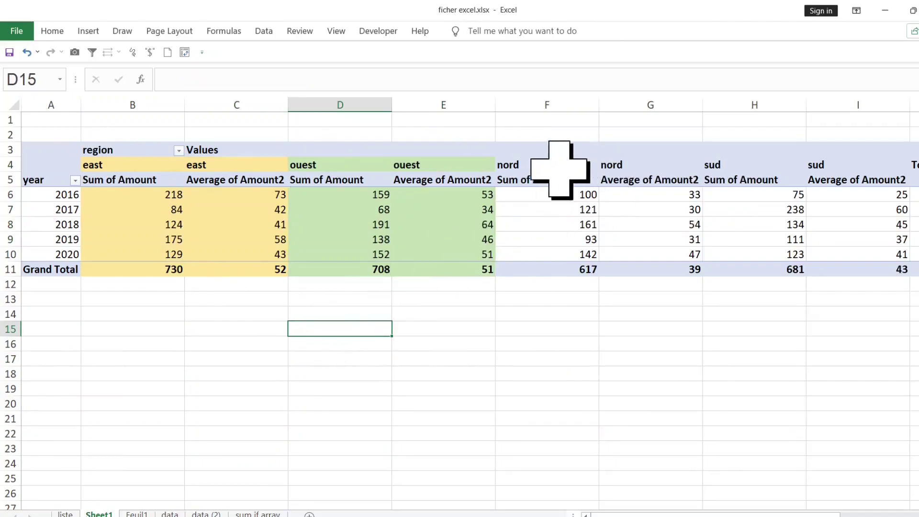
pyautogui.click(537, 157)
pyautogui.click(206, 374)
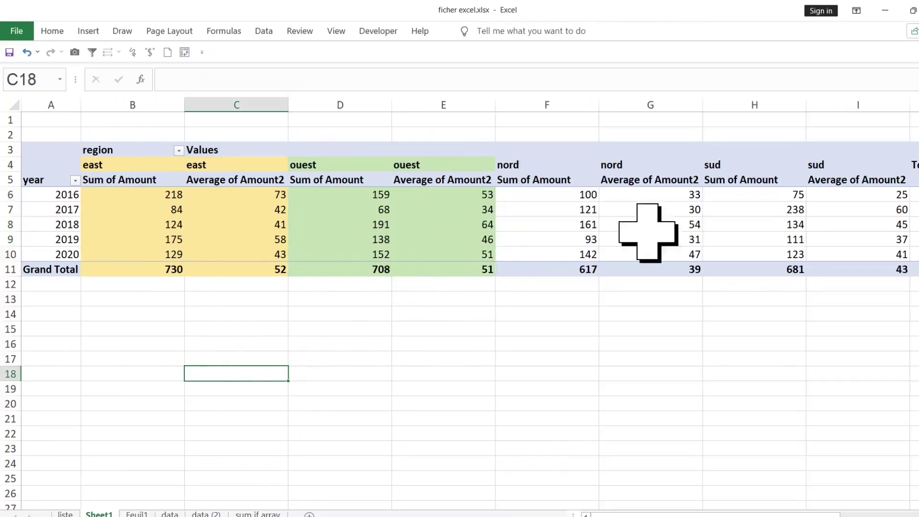
pyautogui.click(296, 389)
pyautogui.click(268, 225)
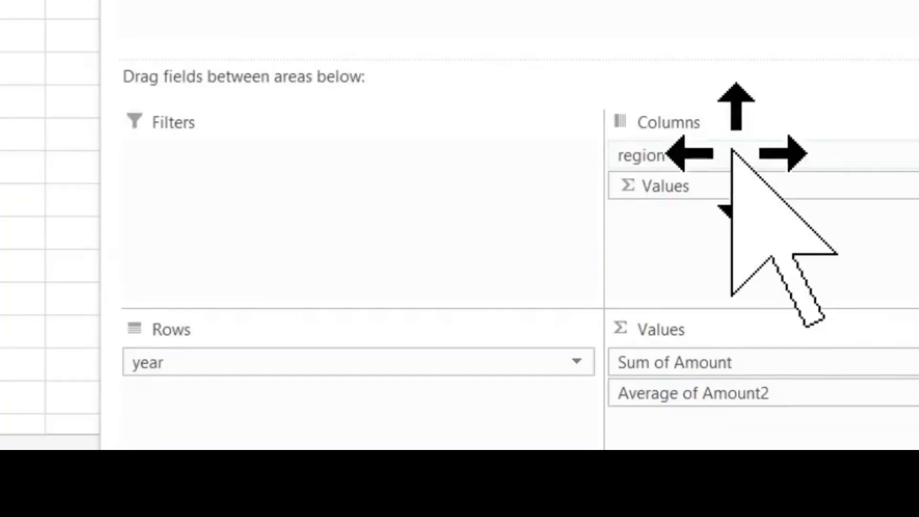
pyautogui.click(731, 152)
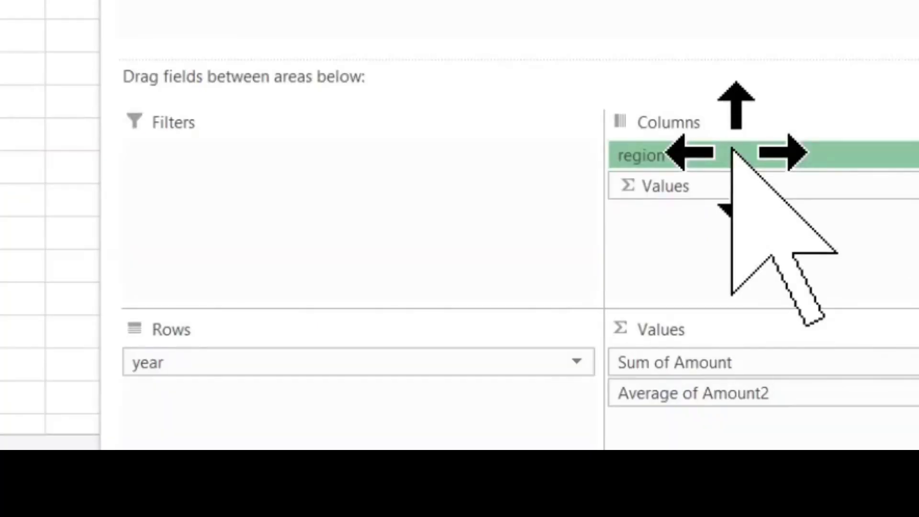
pyautogui.moveTo(731, 153)
pyautogui.mouseDown()
pyautogui.moveTo(256, 423)
pyautogui.moveTo(237, 410)
pyautogui.mouseUp()
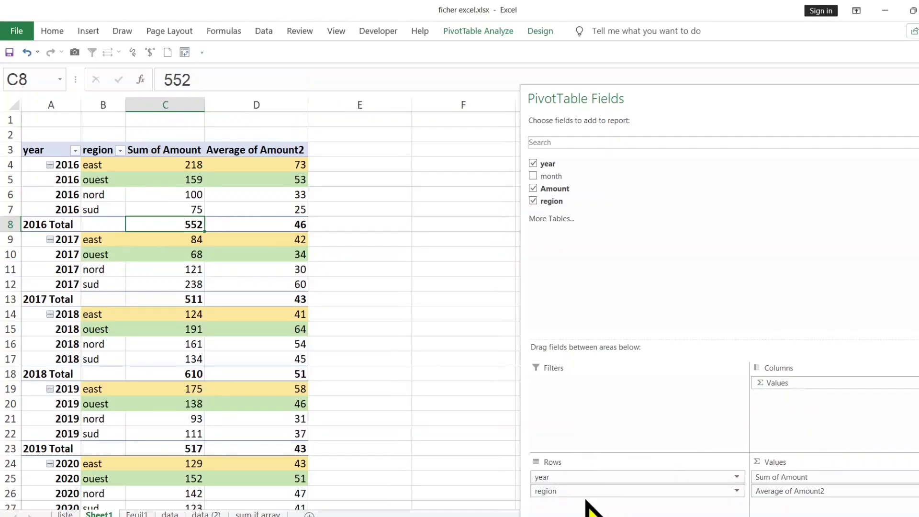
pyautogui.moveTo(585, 493); pyautogui.dragTo(596, 495)
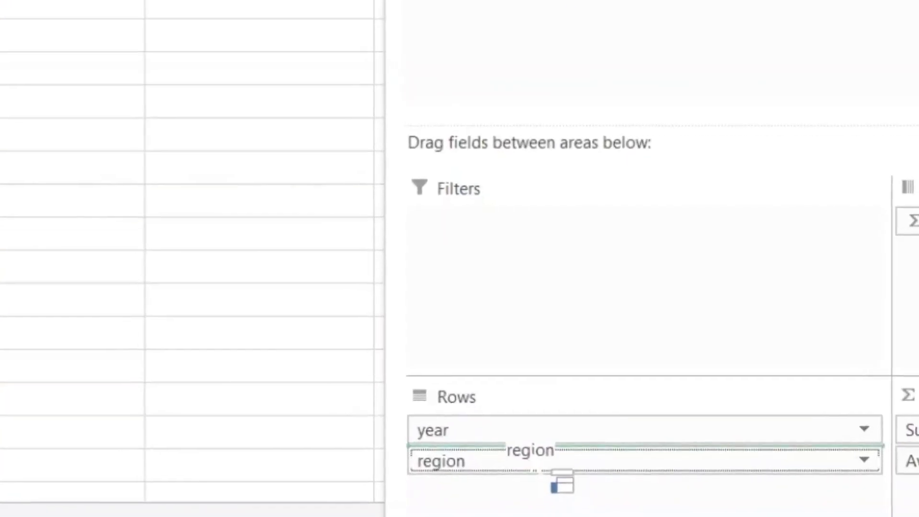
pyautogui.moveTo(555, 474); pyautogui.dragTo(457, 356)
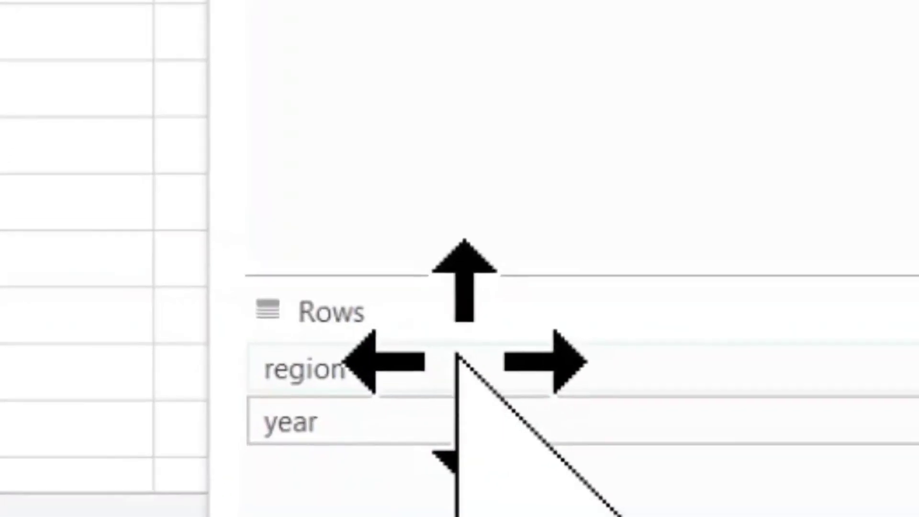
pyautogui.click(91, 196)
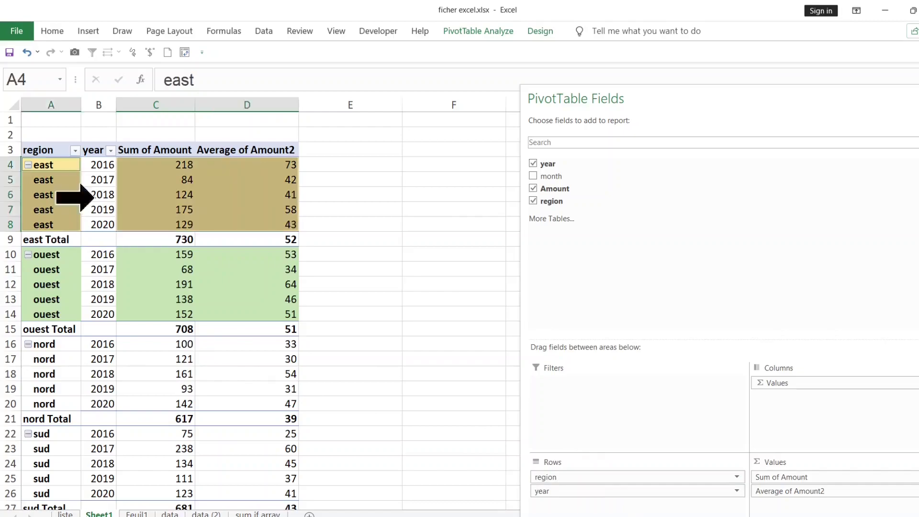
pyautogui.click(100, 195)
pyautogui.click(177, 196)
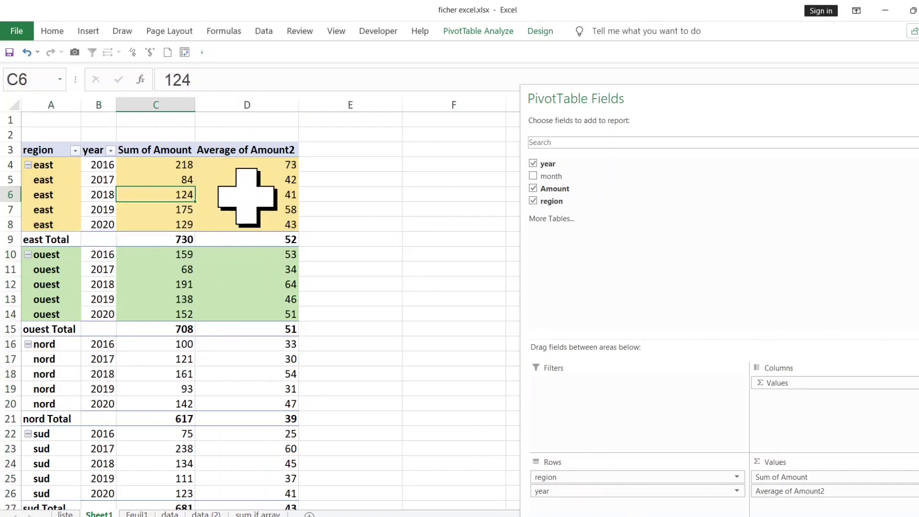
pyautogui.click(164, 164)
pyautogui.click(245, 165)
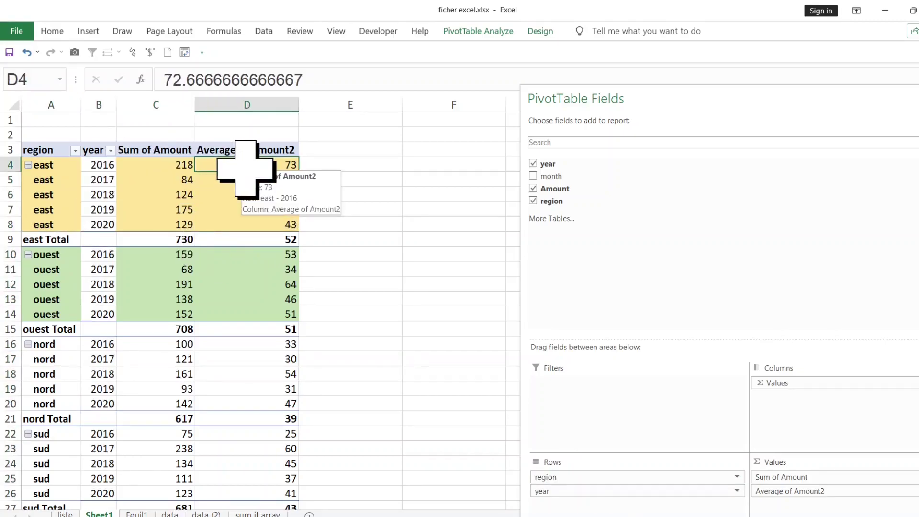
pyautogui.click(246, 195)
pyautogui.scroll(-4, 290, 281)
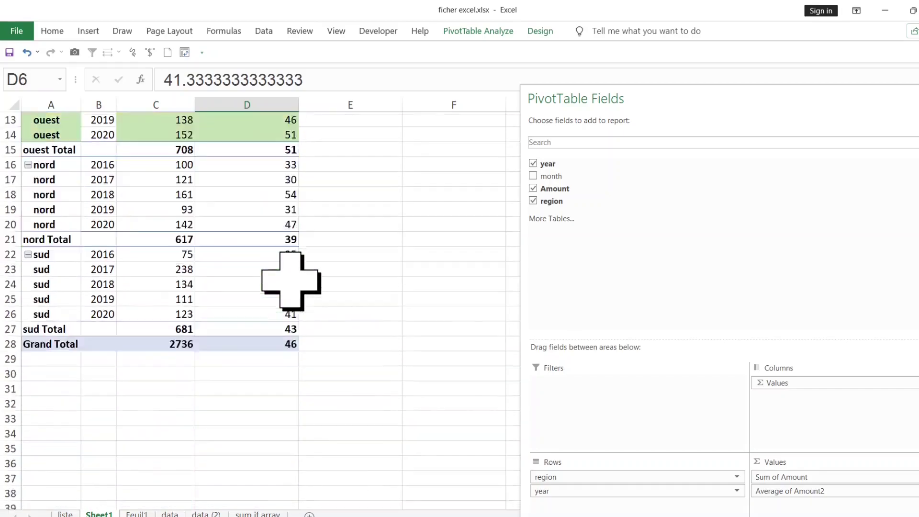
pyautogui.scroll(-1, 290, 280)
pyautogui.scroll(3, 290, 281)
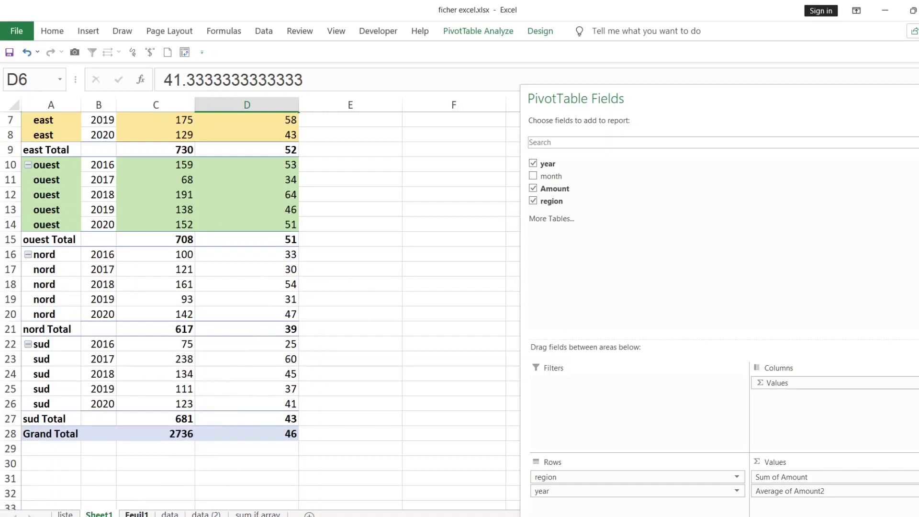
pyautogui.hotkey('ctrl', 'pagedown')
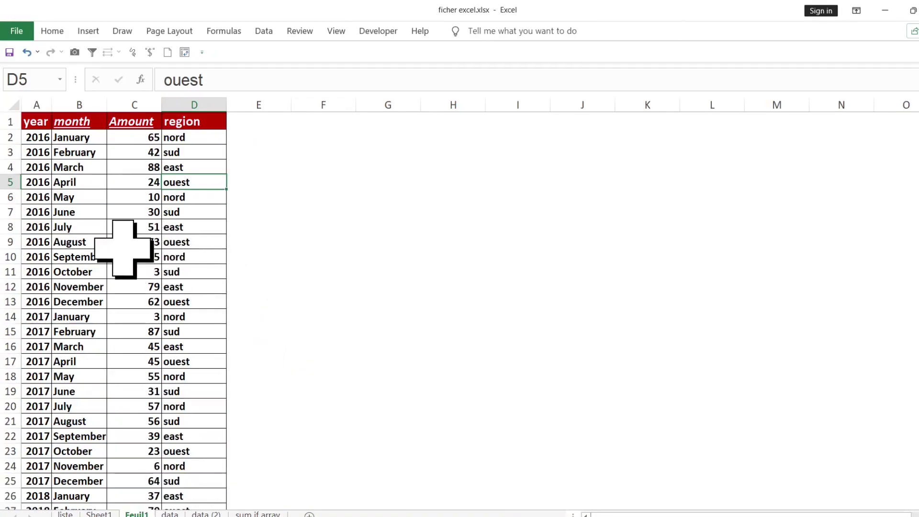
pyautogui.click(124, 245)
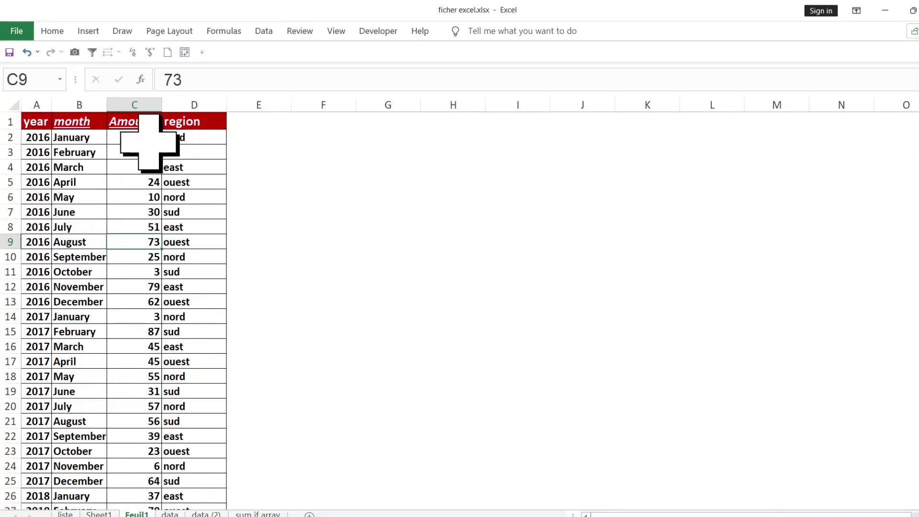
pyautogui.click(132, 182)
pyautogui.click(128, 226)
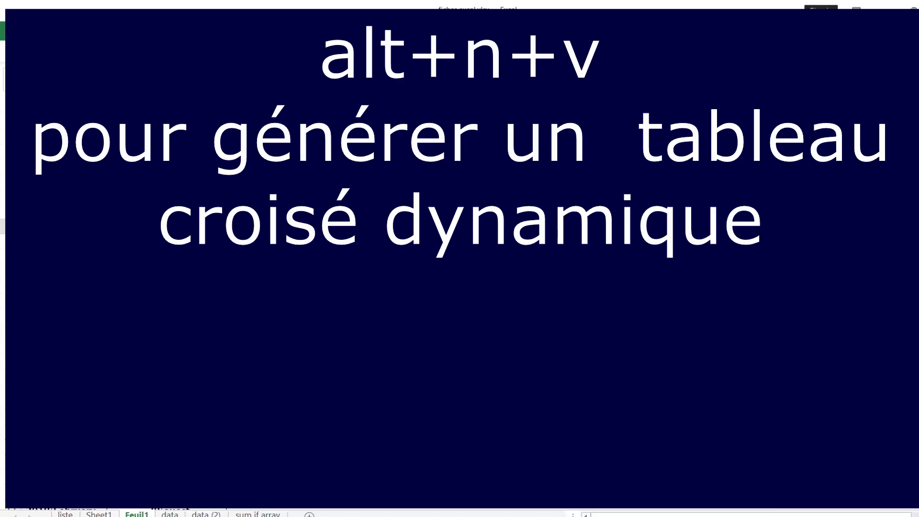
# Insert a PivotTable from the Feuil1 data on a new worksheet, Sheet2
pyautogui.hotkey('alt', 'n')
pyautogui.press('v')
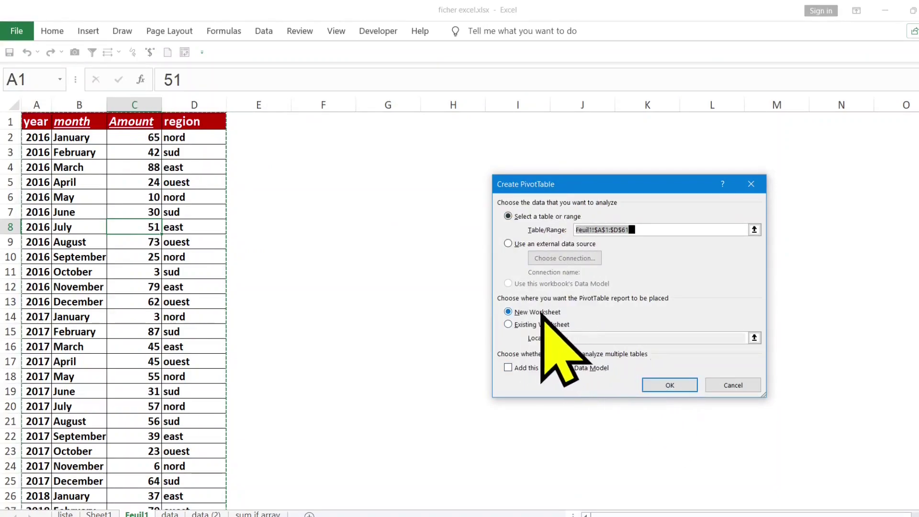
pyautogui.click(670, 383)
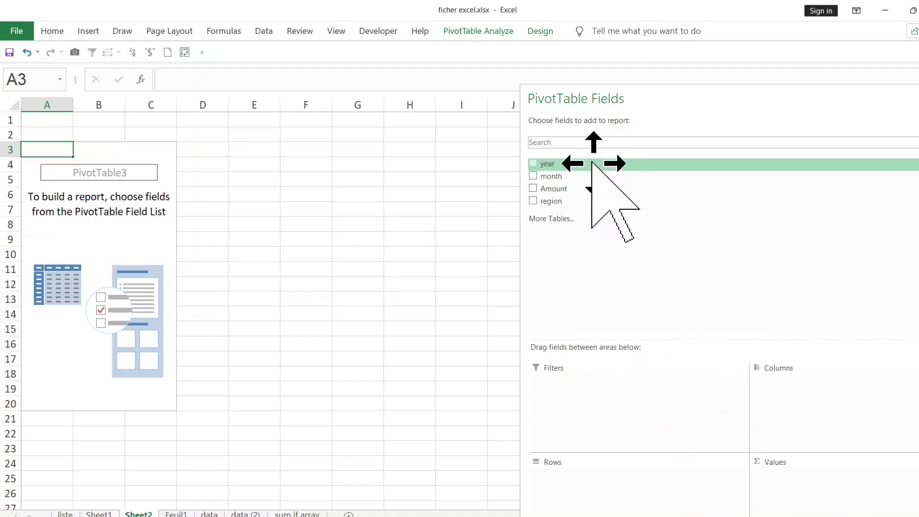
# Put year in Rows and Amount in Values, giving yearly sums 552, 511, 610, 517, 546
pyautogui.moveTo(592, 162); pyautogui.dragTo(604, 177)
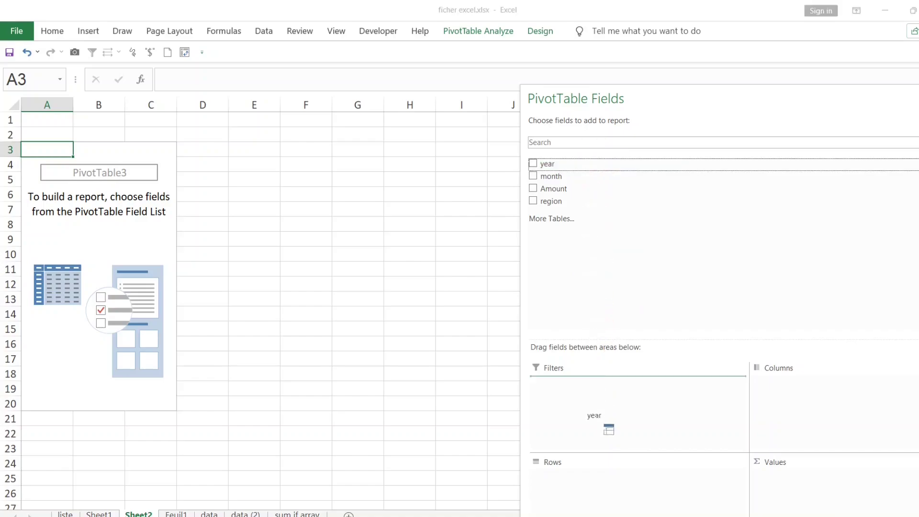
pyautogui.moveTo(604, 493); pyautogui.dragTo(604, 493)
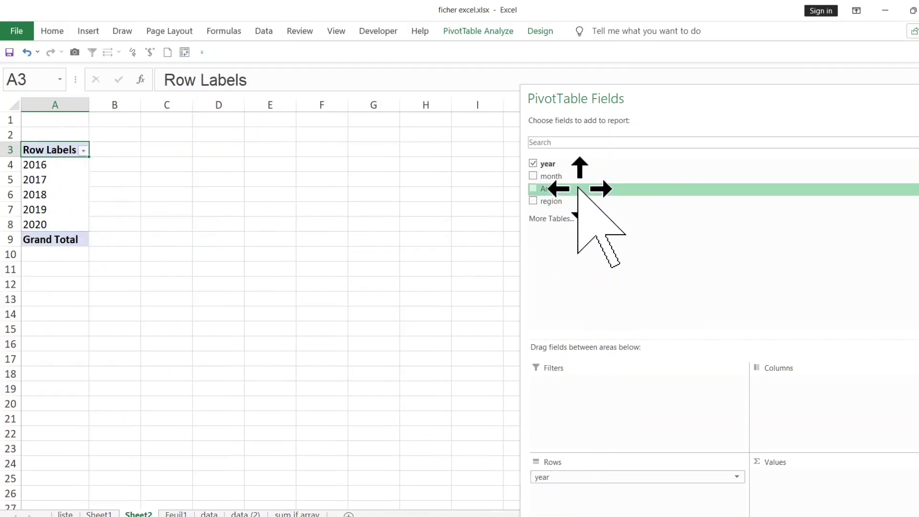
pyautogui.moveTo(578, 188); pyautogui.dragTo(620, 239)
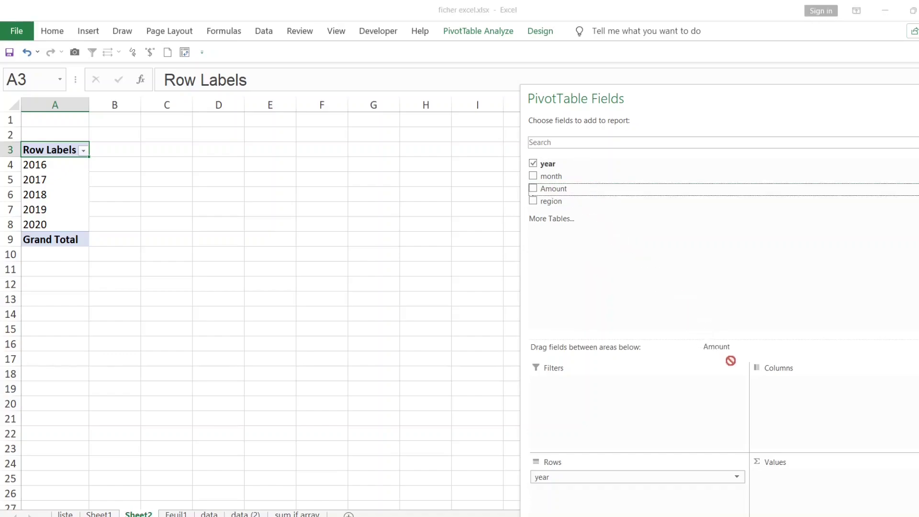
pyautogui.moveTo(794, 491); pyautogui.dragTo(785, 478)
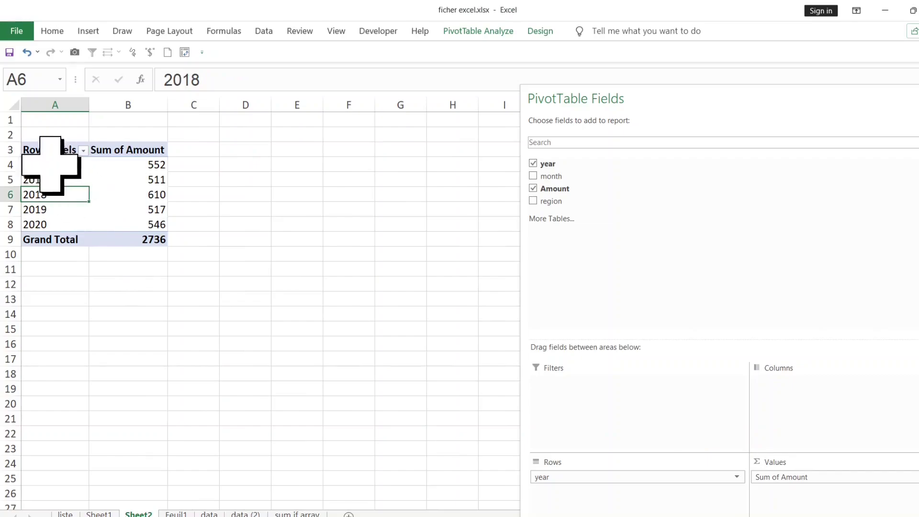
pyautogui.click(132, 181)
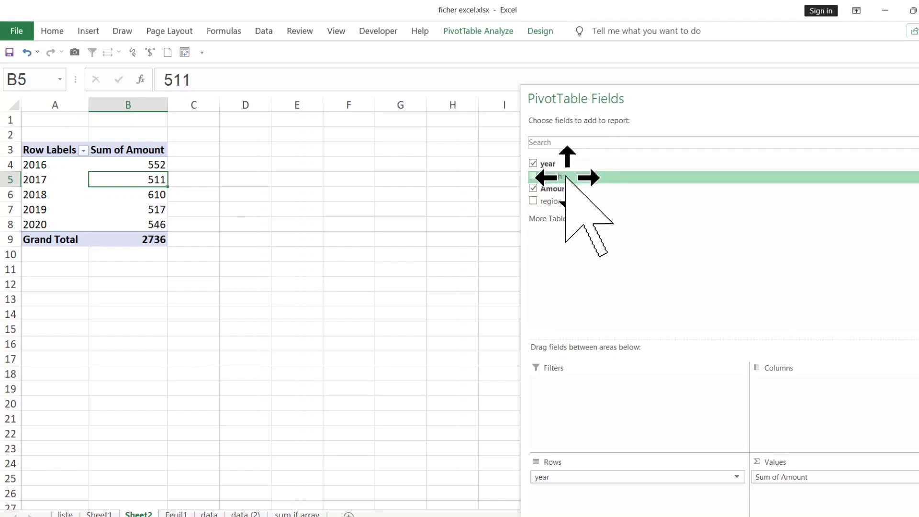
# Add month to Rows above year so each month nests its years, e.g. January 184
pyautogui.moveTo(566, 177); pyautogui.dragTo(579, 193)
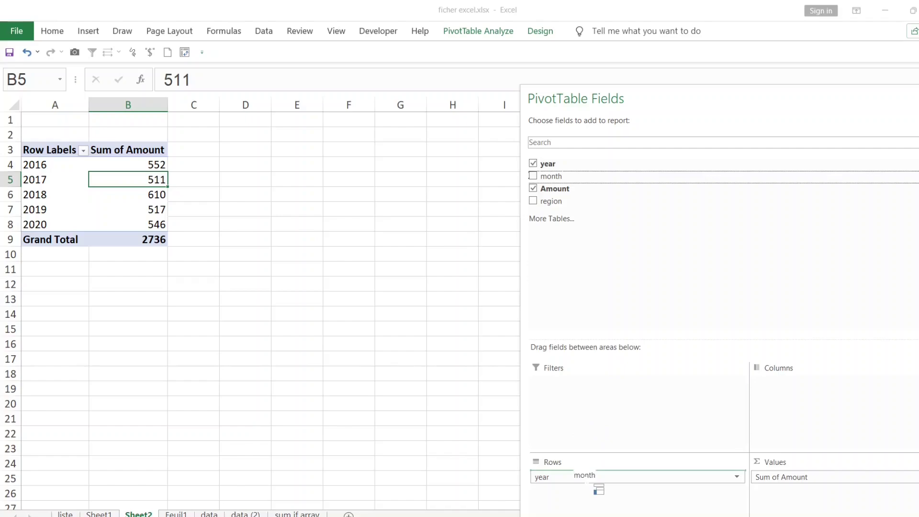
pyautogui.moveTo(593, 484); pyautogui.dragTo(585, 476)
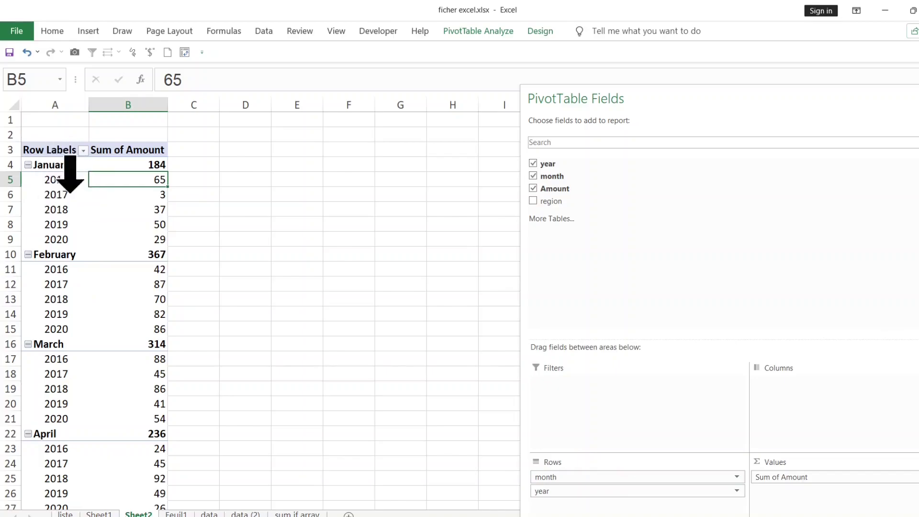
pyautogui.click(56, 181)
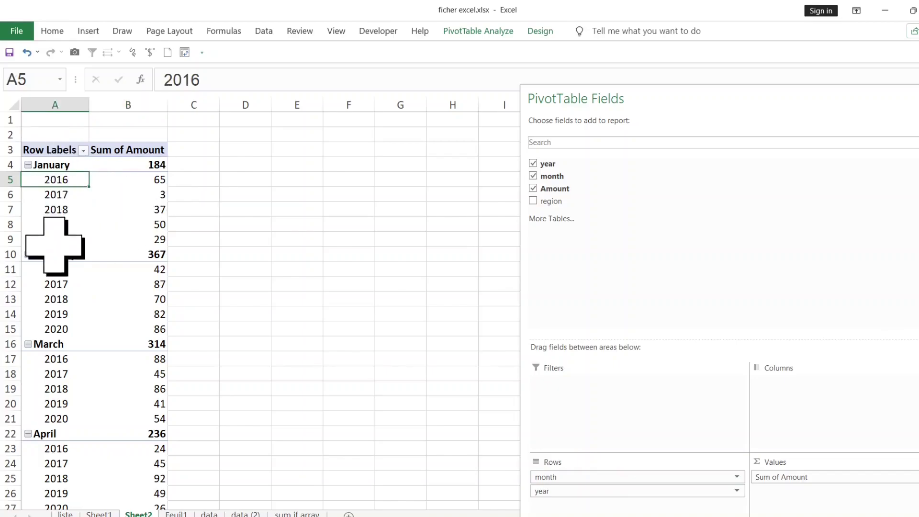
pyautogui.click(143, 186)
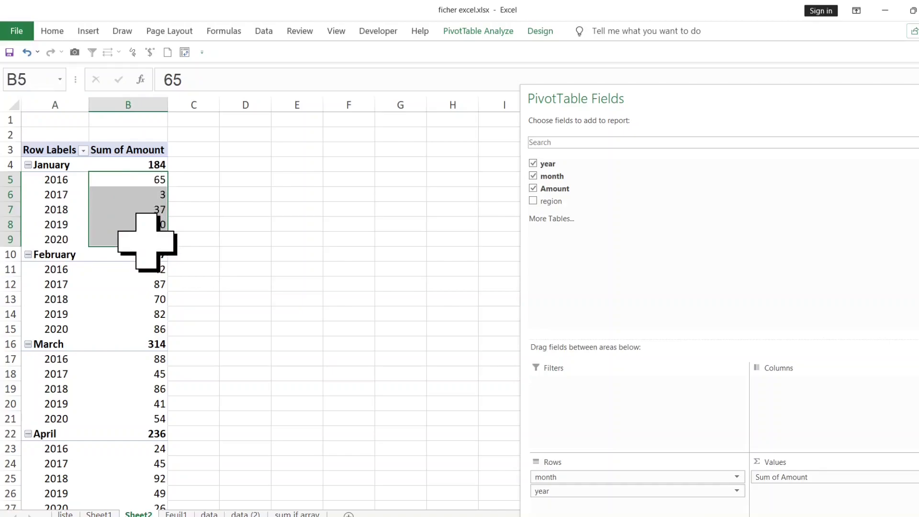
pyautogui.click(57, 278)
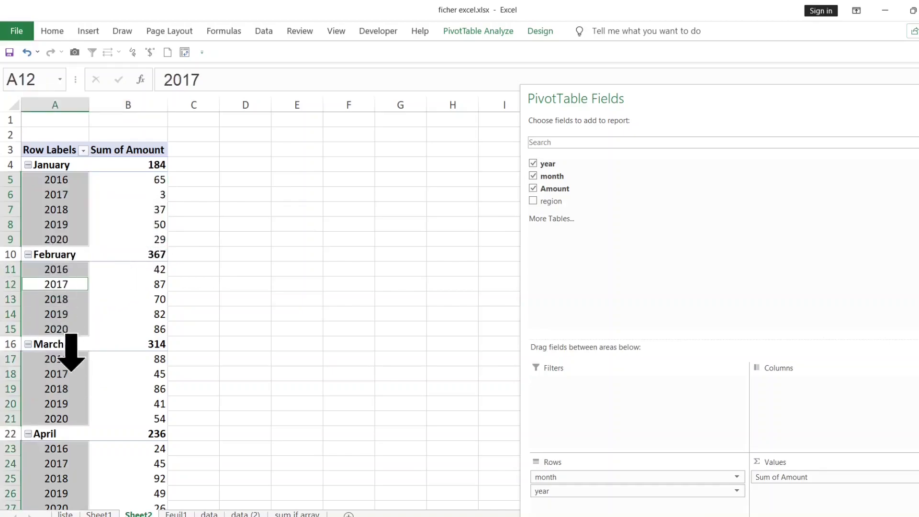
pyautogui.click(56, 360)
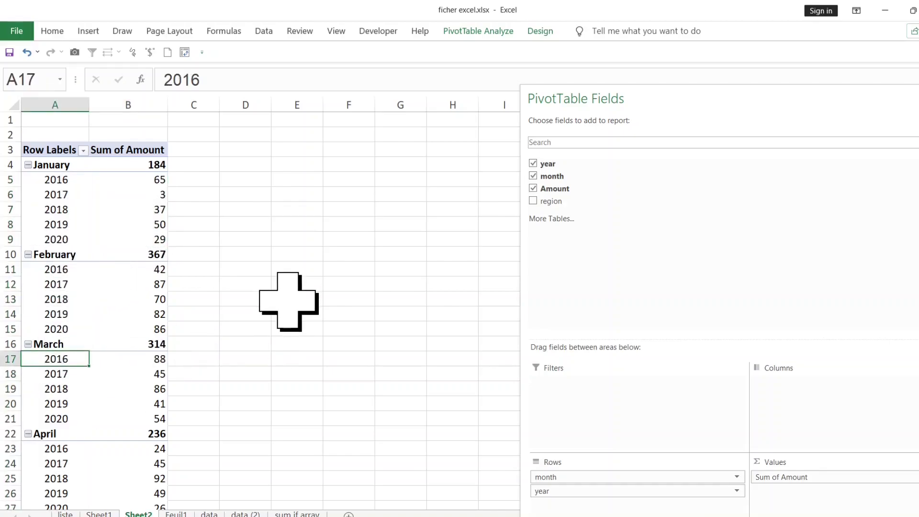
pyautogui.scroll(-6, 285, 281)
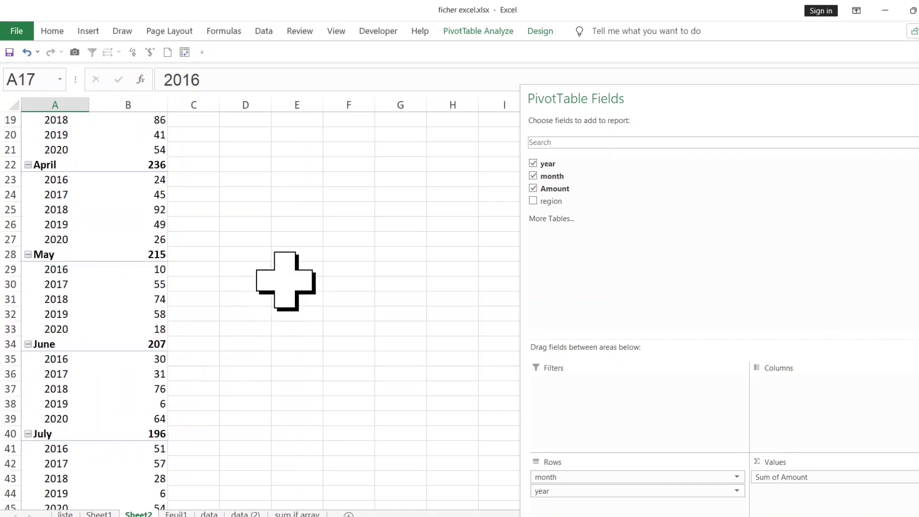
pyautogui.scroll(-6, 285, 280)
pyautogui.scroll(-4, 285, 283)
pyautogui.scroll(5, 284, 289)
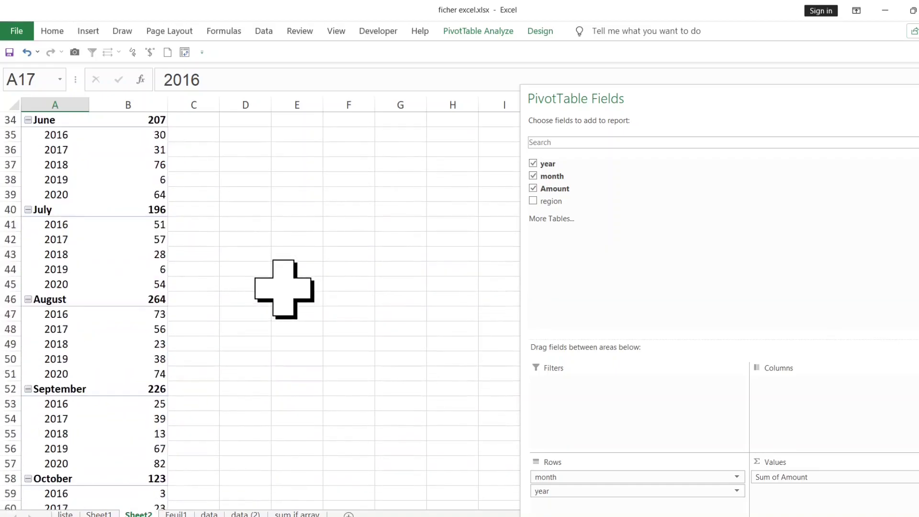
pyautogui.scroll(7, 284, 289)
pyautogui.scroll(4, 283, 289)
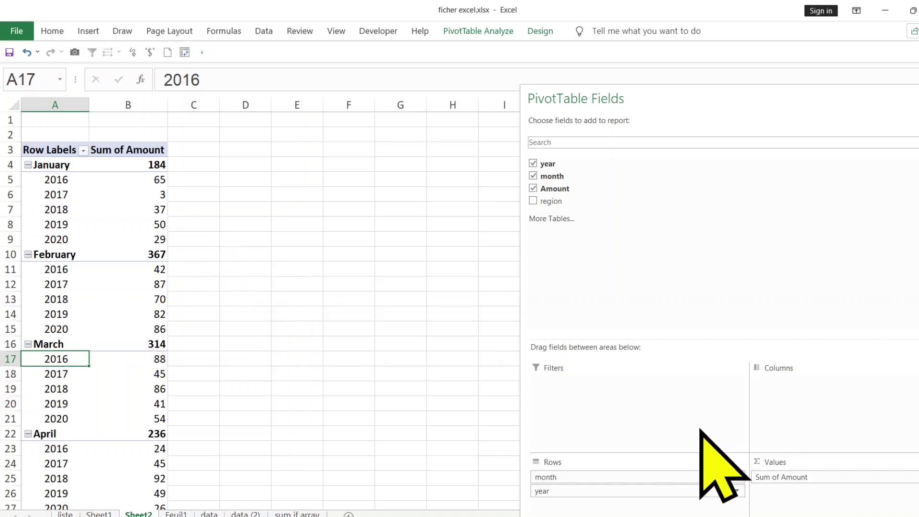
pyautogui.click(604, 492)
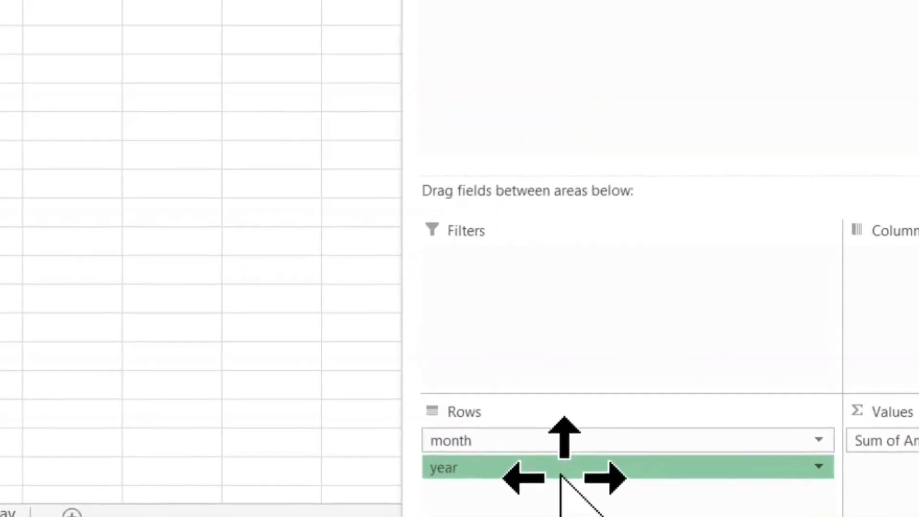
pyautogui.moveTo(560, 475)
pyautogui.mouseDown()
pyautogui.moveTo(526, 417)
pyautogui.moveTo(606, 476)
pyautogui.mouseUp()
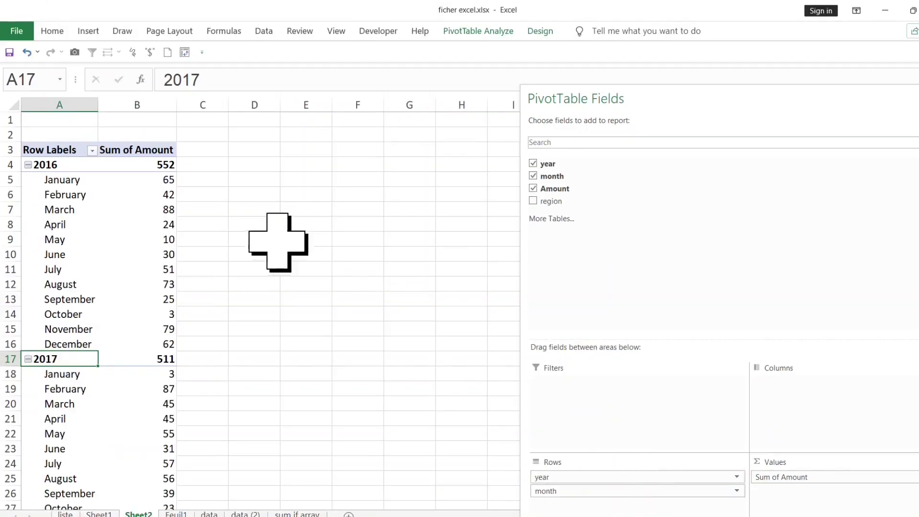
pyautogui.click(67, 188)
pyautogui.click(63, 152)
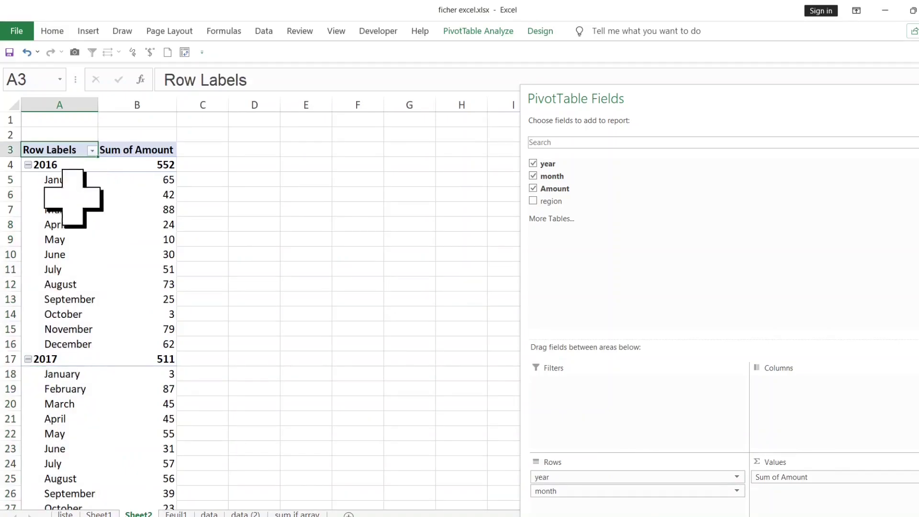
pyautogui.moveTo(68, 188); pyautogui.dragTo(74, 252)
pyautogui.click(77, 268)
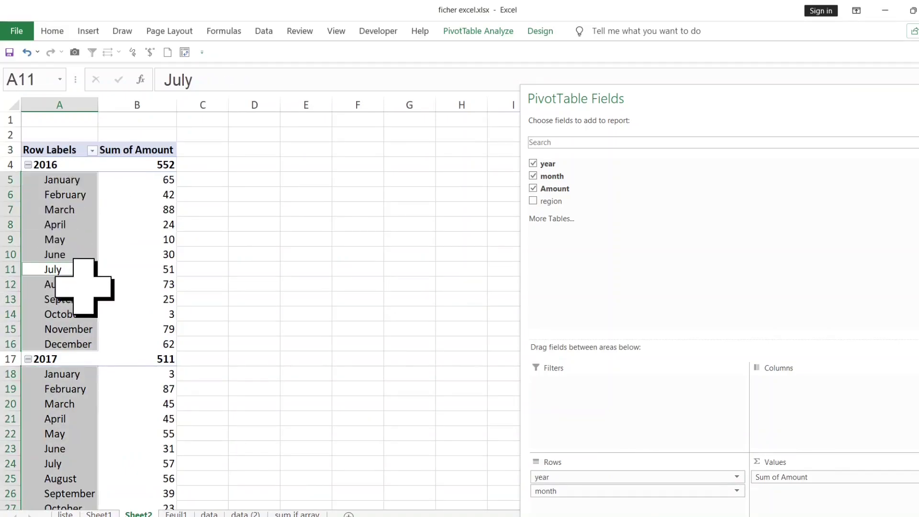
pyautogui.click(79, 388)
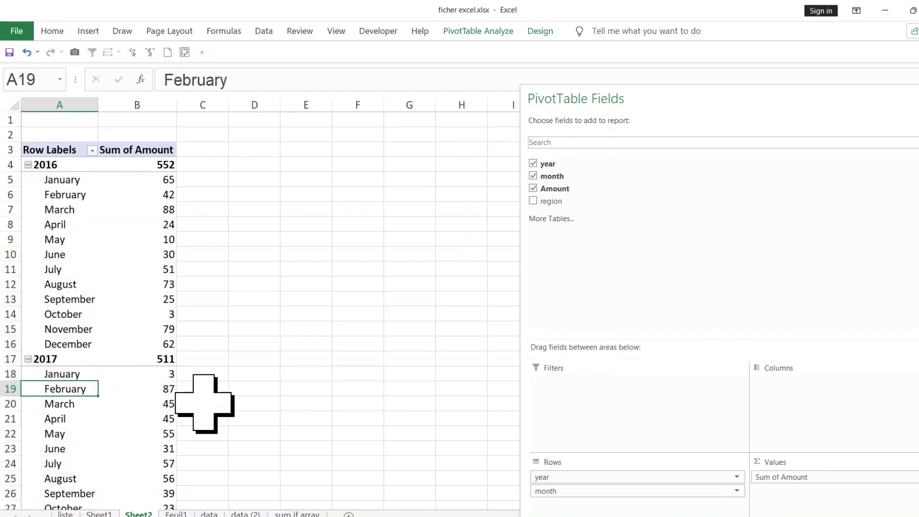
pyautogui.scroll(-4, 205, 401)
pyautogui.scroll(4, 204, 401)
pyautogui.moveTo(598, 493); pyautogui.dragTo(601, 483)
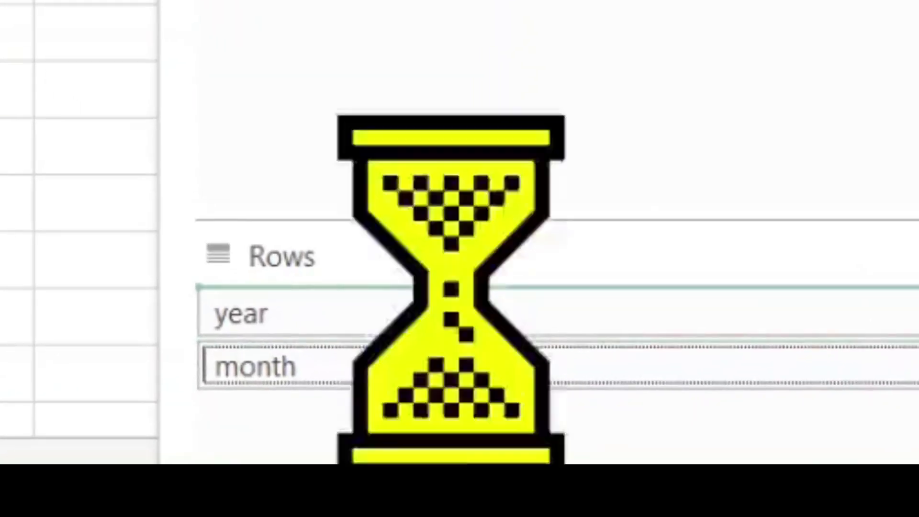
pyautogui.moveTo(484, 357); pyautogui.dragTo(471, 326)
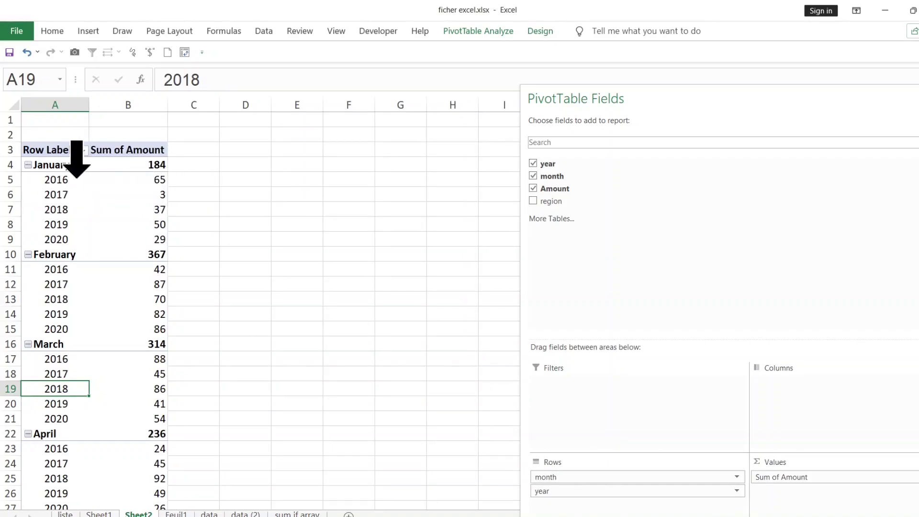
pyautogui.click(77, 177)
pyautogui.click(144, 181)
pyautogui.moveTo(68, 164)
pyautogui.mouseDown()
pyautogui.moveTo(132, 189)
pyautogui.moveTo(139, 239)
pyautogui.mouseUp()
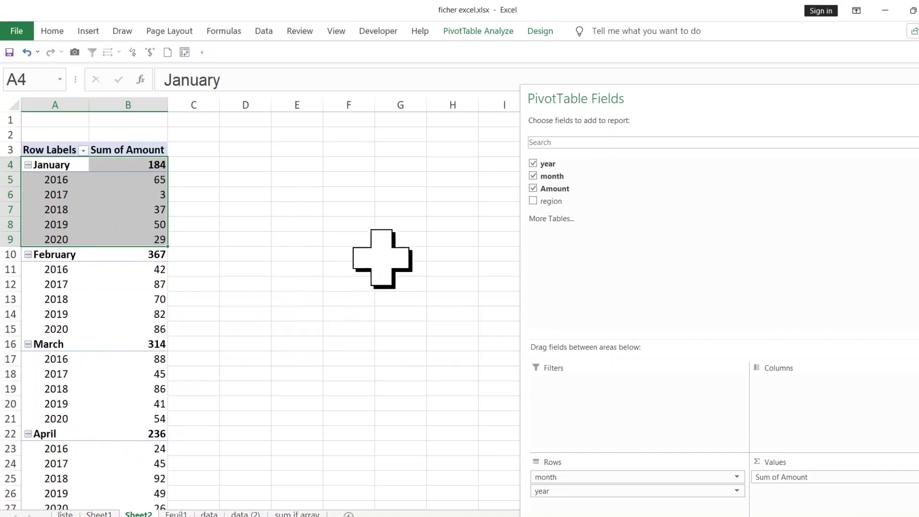
pyautogui.click(282, 255)
pyautogui.click(133, 216)
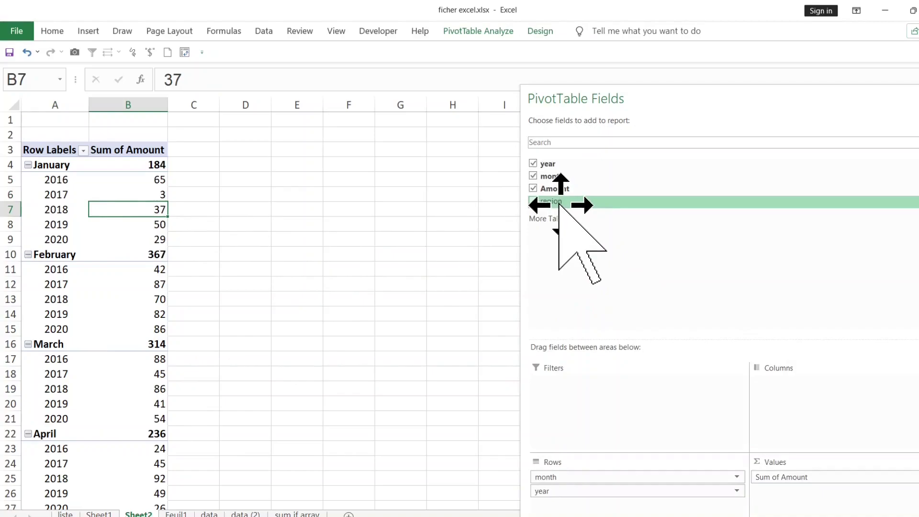
pyautogui.moveTo(559, 204); pyautogui.dragTo(604, 237)
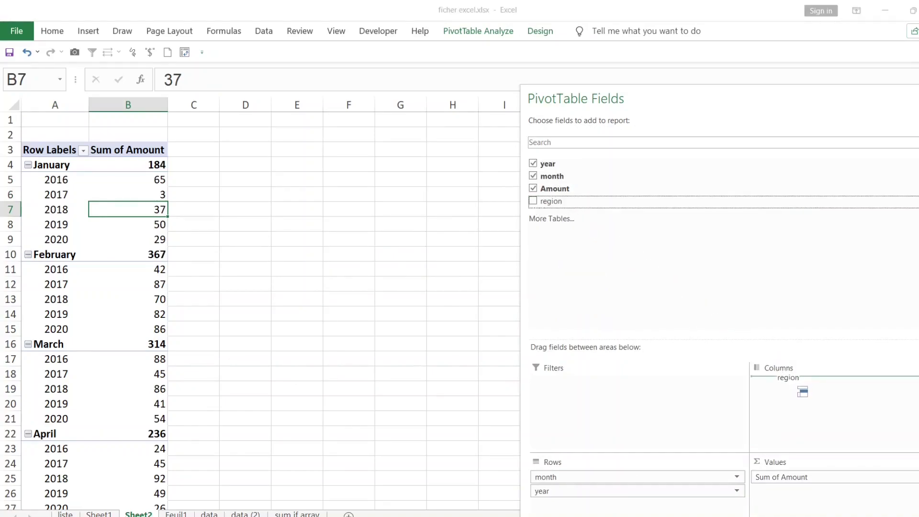
pyautogui.moveTo(799, 388); pyautogui.dragTo(788, 378)
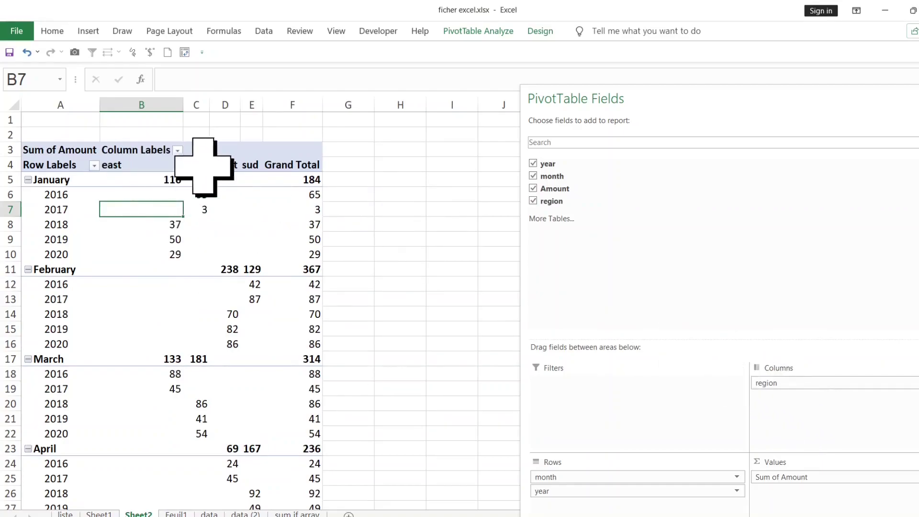
pyautogui.click(232, 226)
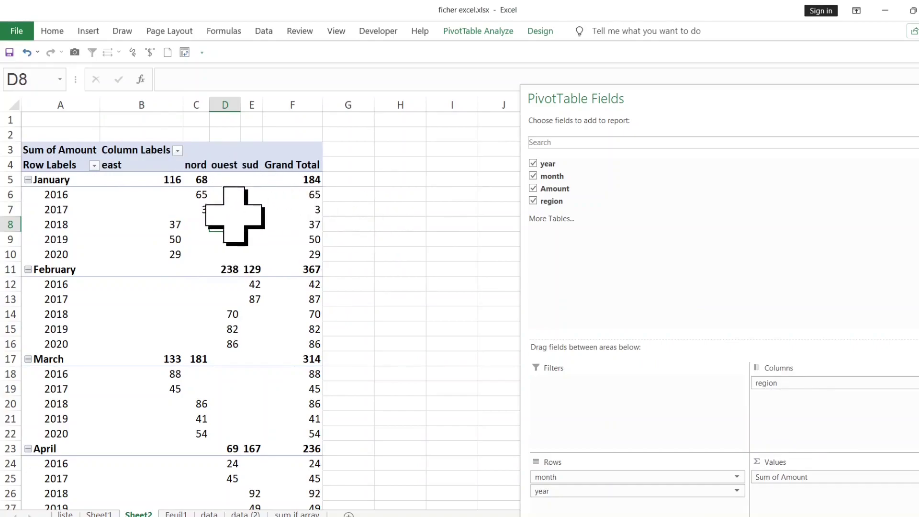
pyautogui.click(225, 194)
pyautogui.click(160, 209)
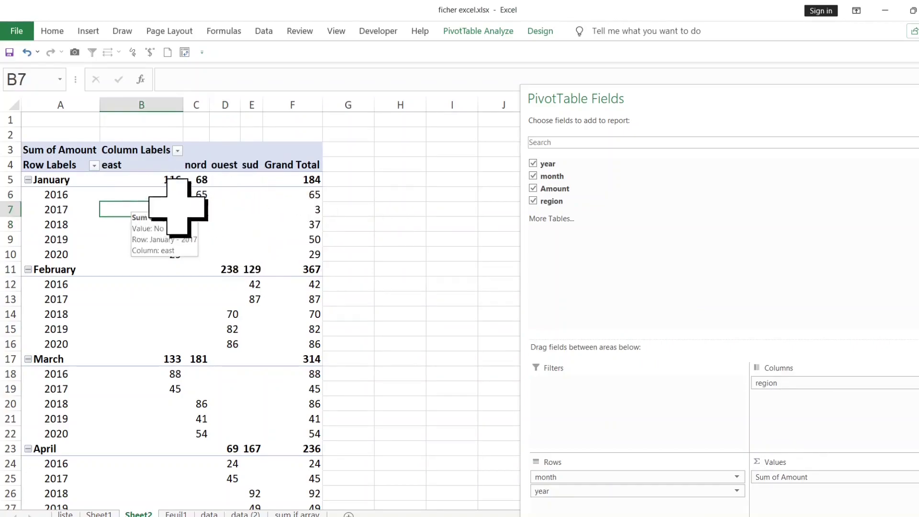
pyautogui.click(145, 193)
pyautogui.click(125, 178)
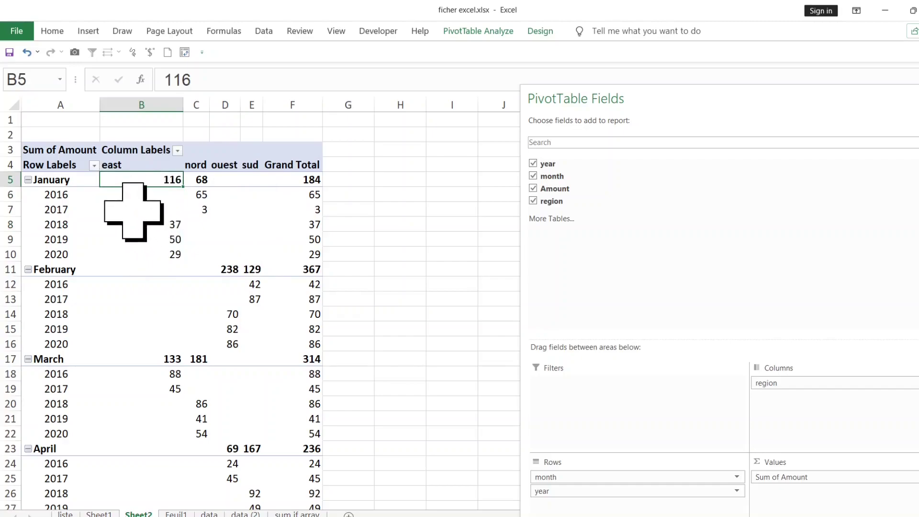
pyautogui.moveTo(138, 196)
pyautogui.mouseDown()
pyautogui.moveTo(236, 206)
pyautogui.moveTo(205, 225)
pyautogui.mouseUp()
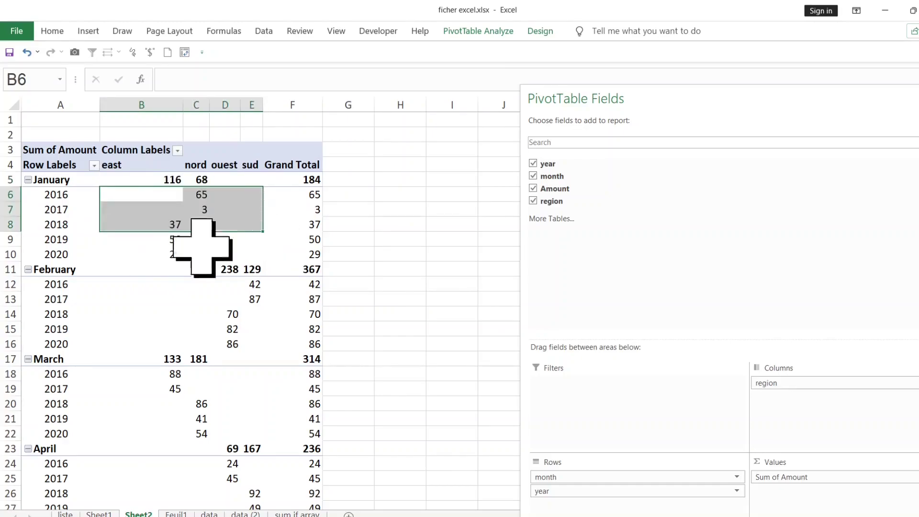
pyautogui.click(172, 255)
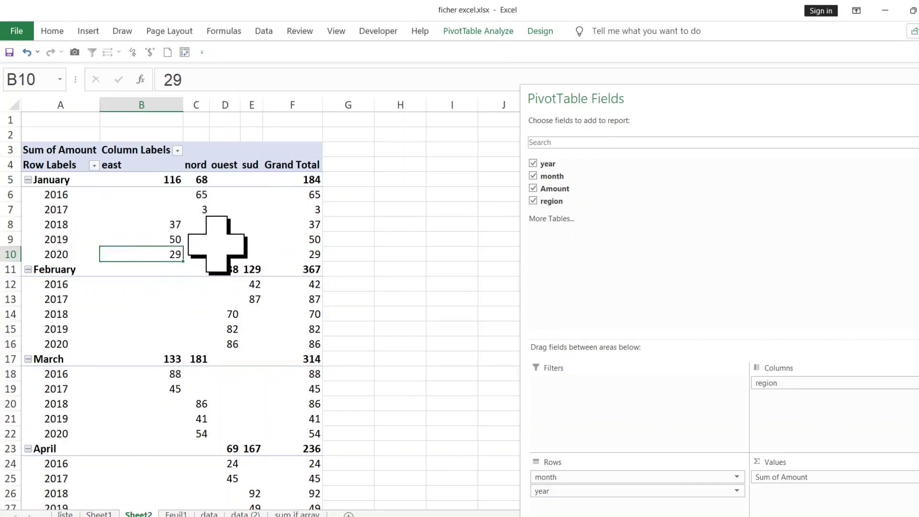
# Set 'For empty cells show' to 0 in the PivotTable Options Layout & Format settings
pyautogui.click(140, 209)
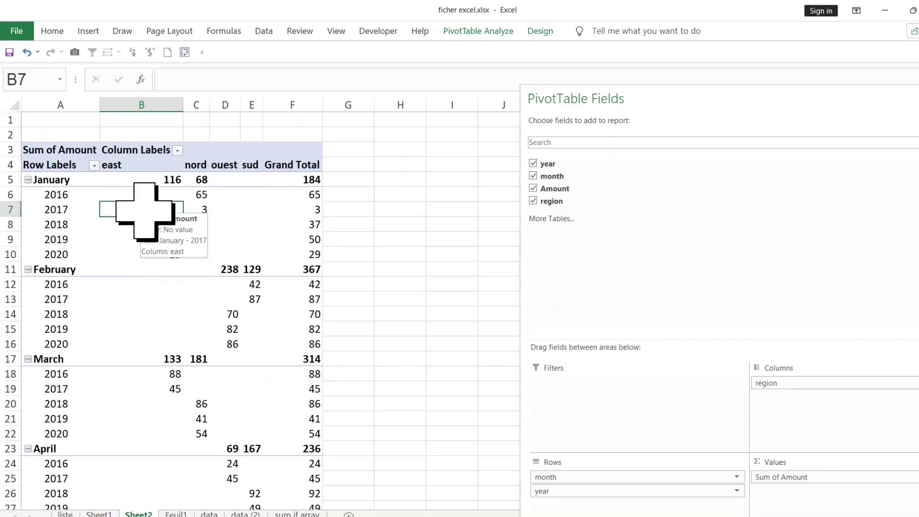
pyautogui.rightClick(146, 209)
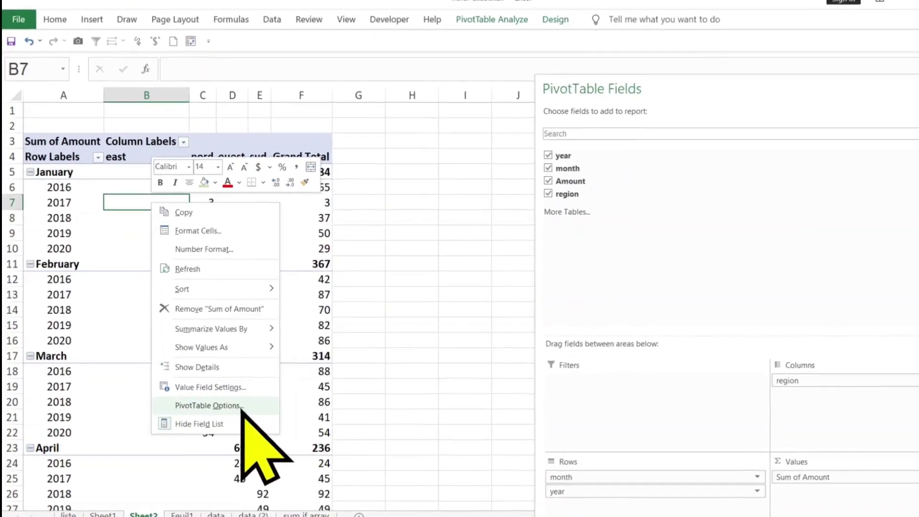
pyautogui.click(241, 406)
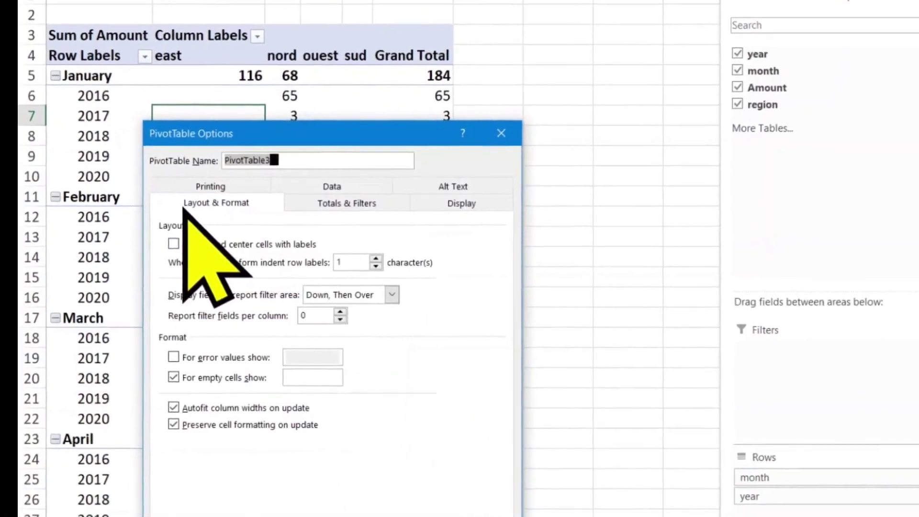
pyautogui.click(230, 217)
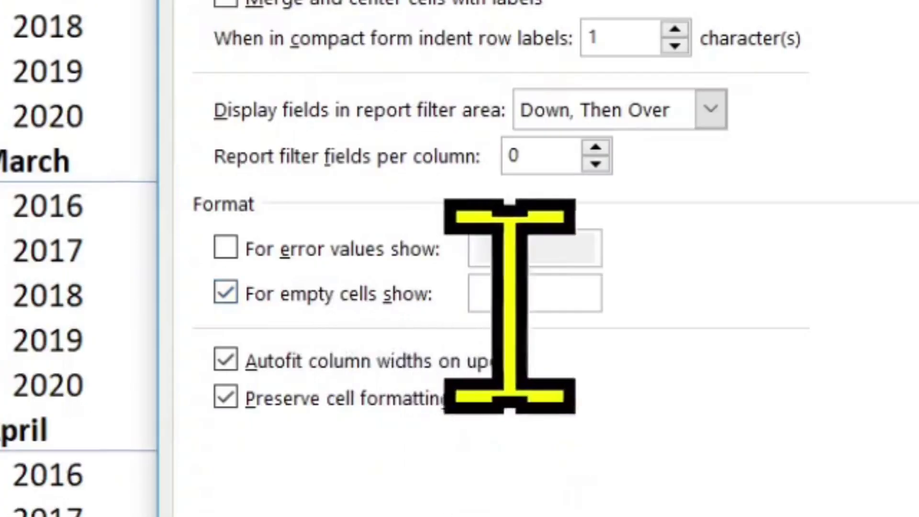
pyautogui.click(443, 350)
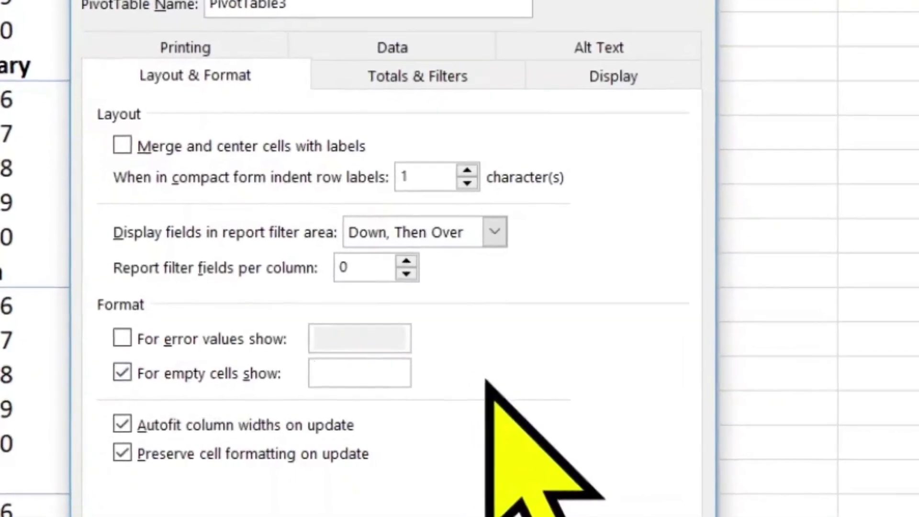
pyautogui.write('0')
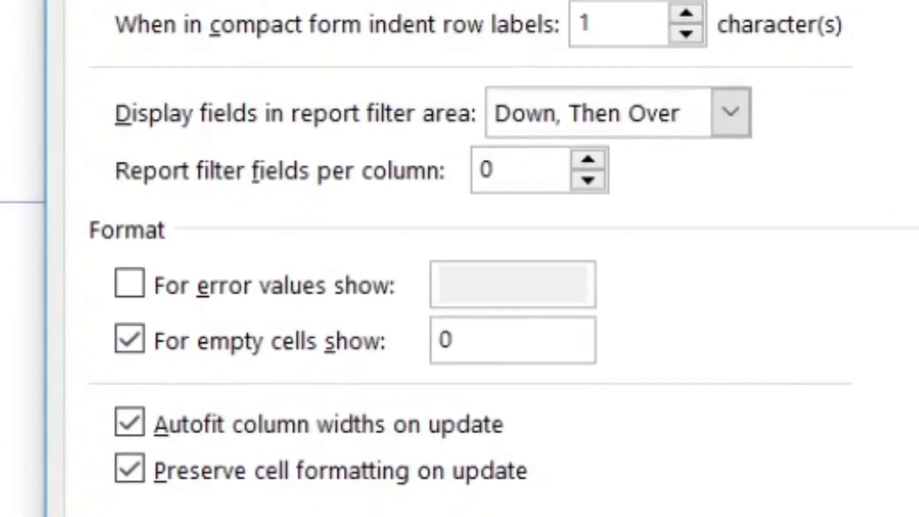
pyautogui.press('Return')
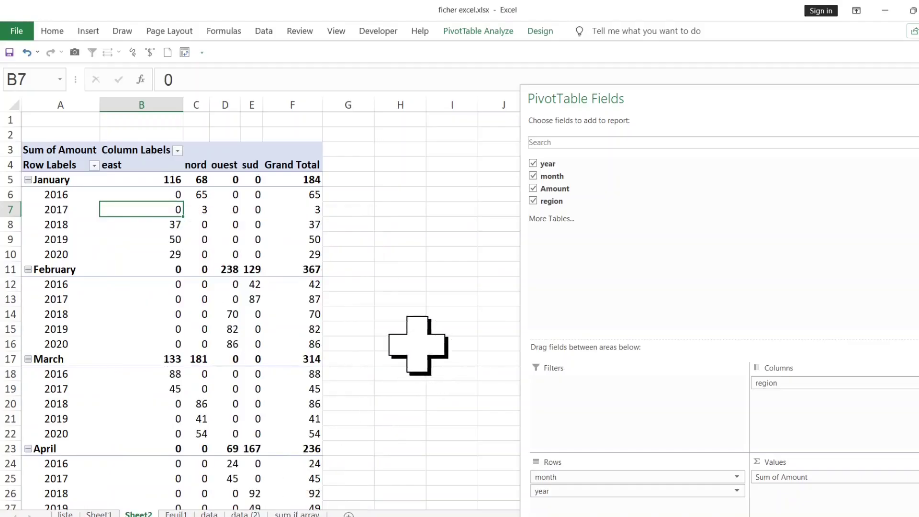
# Check the pivot, confirming formerly blank cells like B6 now read 0
pyautogui.click(66, 194)
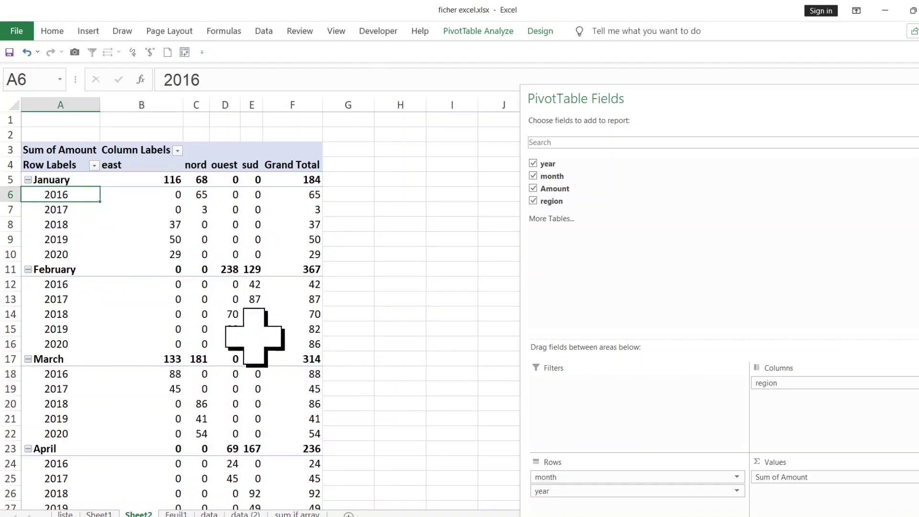
pyautogui.scroll(-2, 300, 320)
pyautogui.scroll(-3, 300, 323)
pyautogui.scroll(-1, 300, 323)
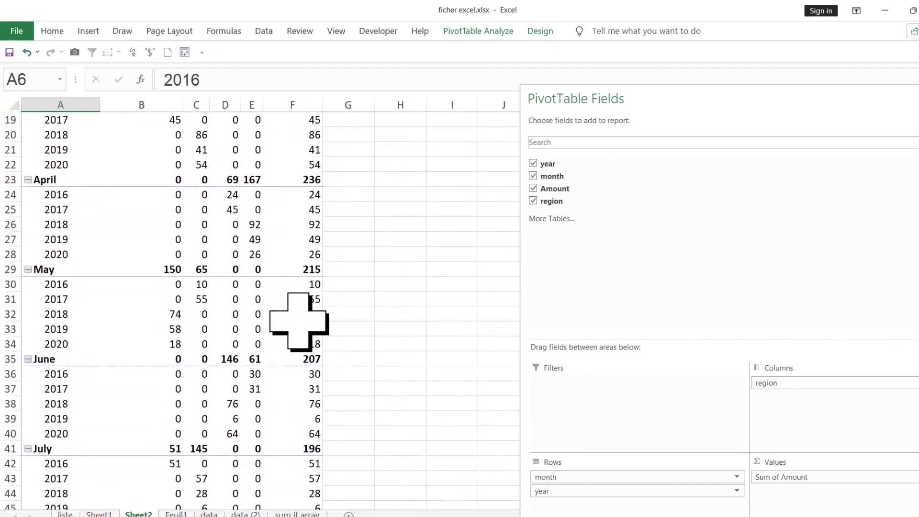
pyautogui.scroll(6, 298, 319)
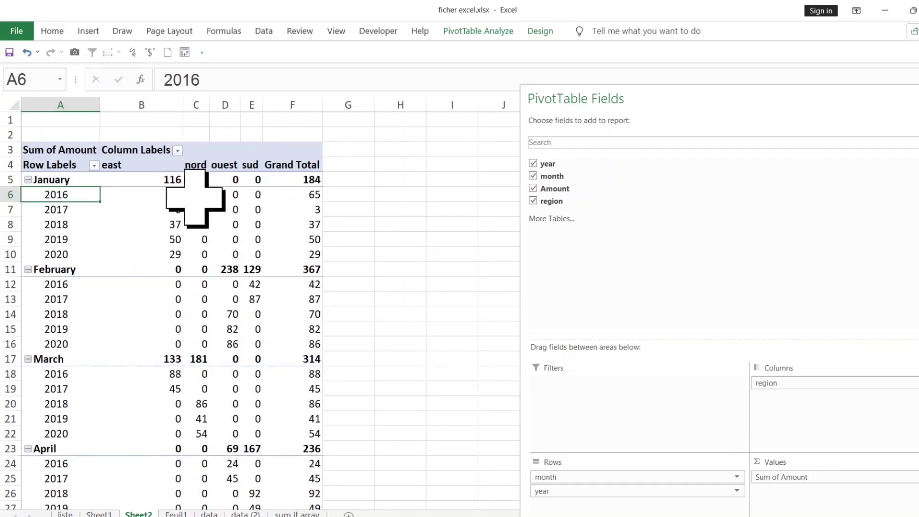
pyautogui.click(170, 196)
pyautogui.moveTo(157, 194)
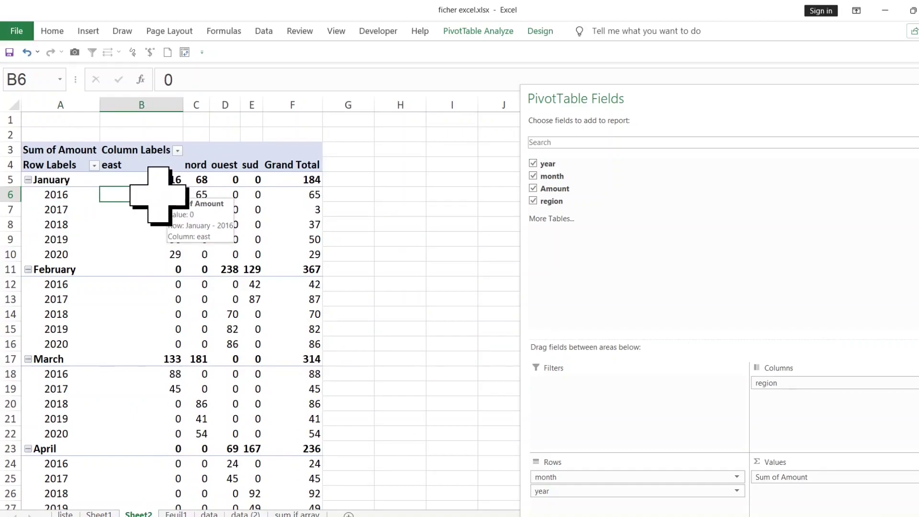
# Replace the empty-cell value 0 with 'rien' and check cells such as B6 and E8
pyautogui.rightClick(159, 195)
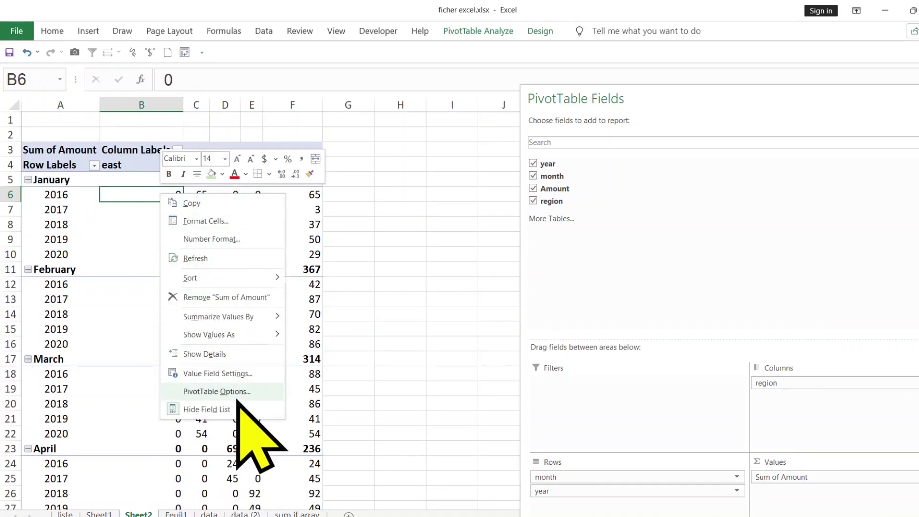
pyautogui.click(217, 392)
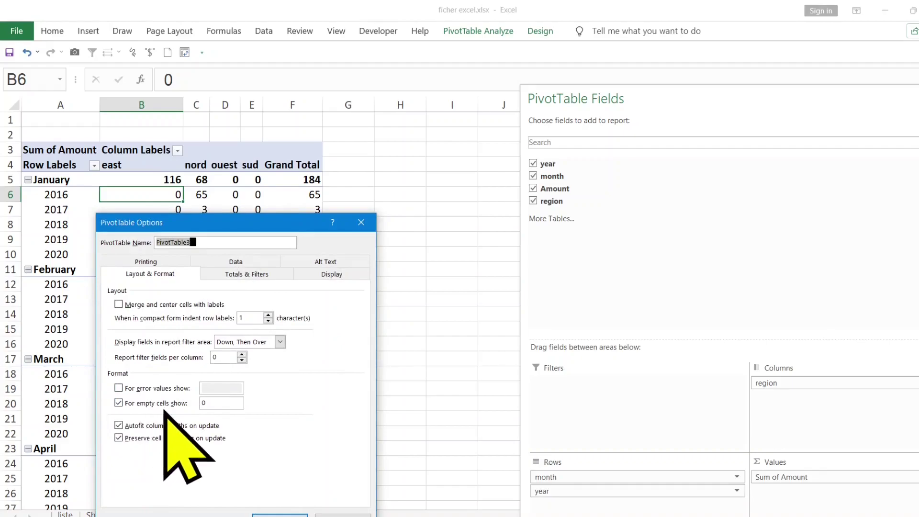
pyautogui.doubleClick(223, 403)
pyautogui.write('rien')
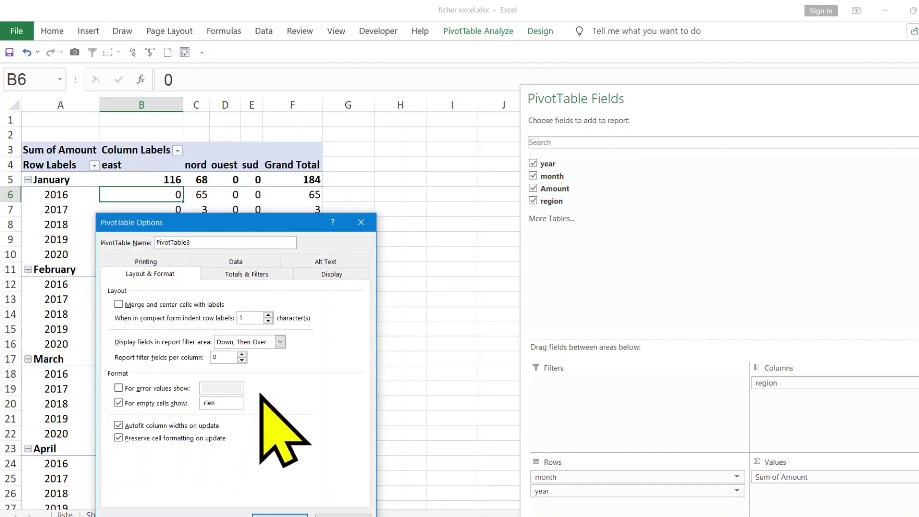
pyautogui.click(280, 515)
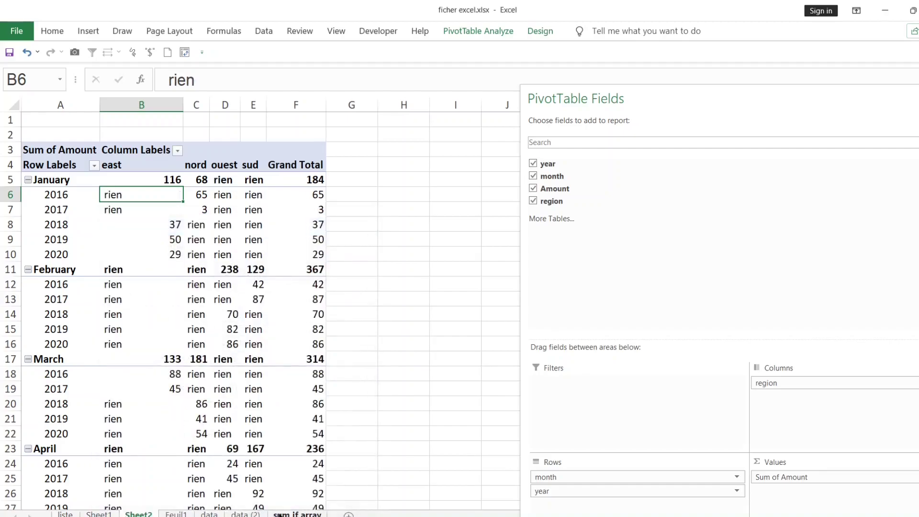
pyautogui.click(407, 330)
pyautogui.click(108, 196)
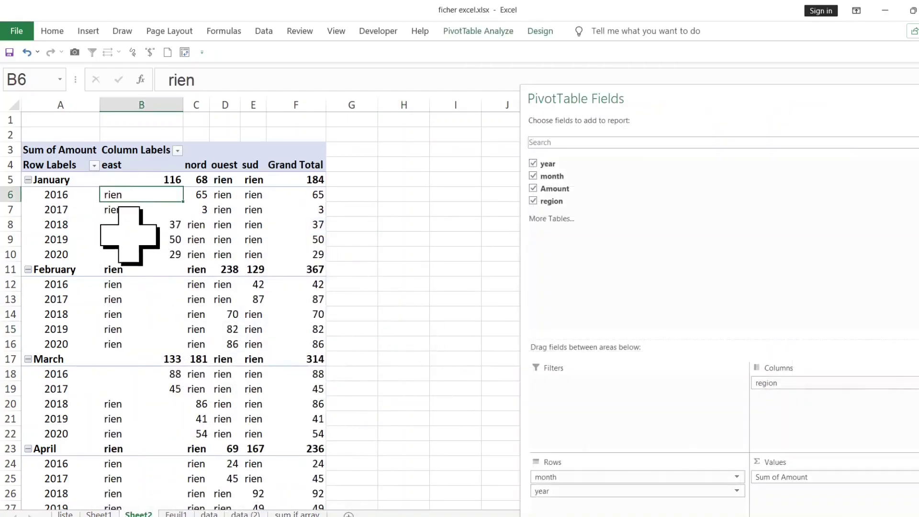
pyautogui.click(129, 238)
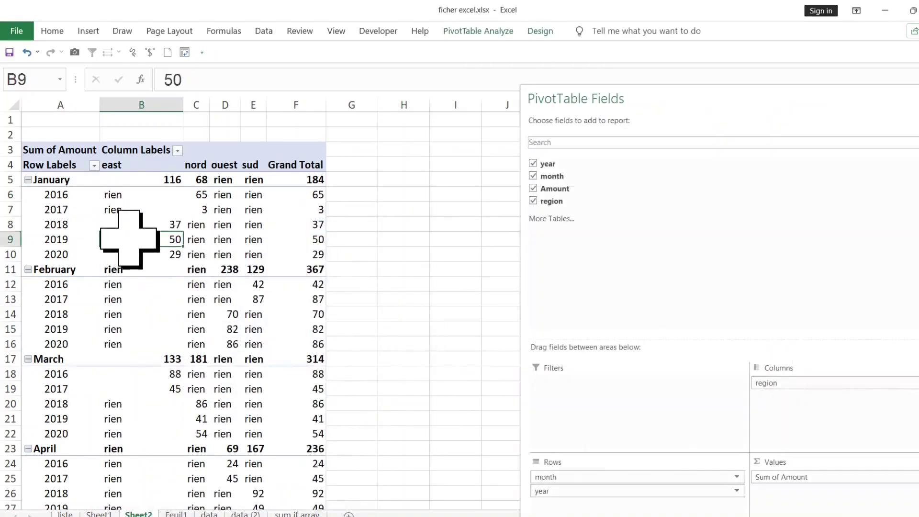
pyautogui.click(158, 224)
pyautogui.click(252, 225)
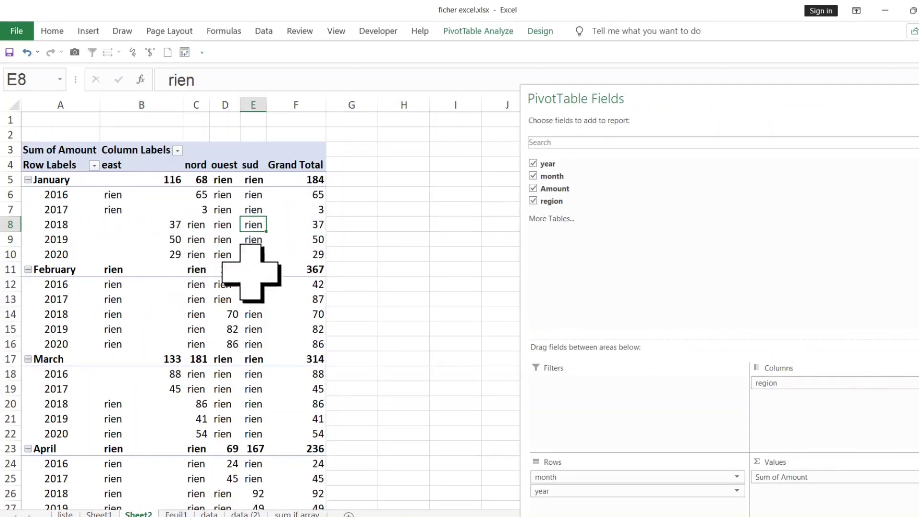
pyautogui.click(124, 195)
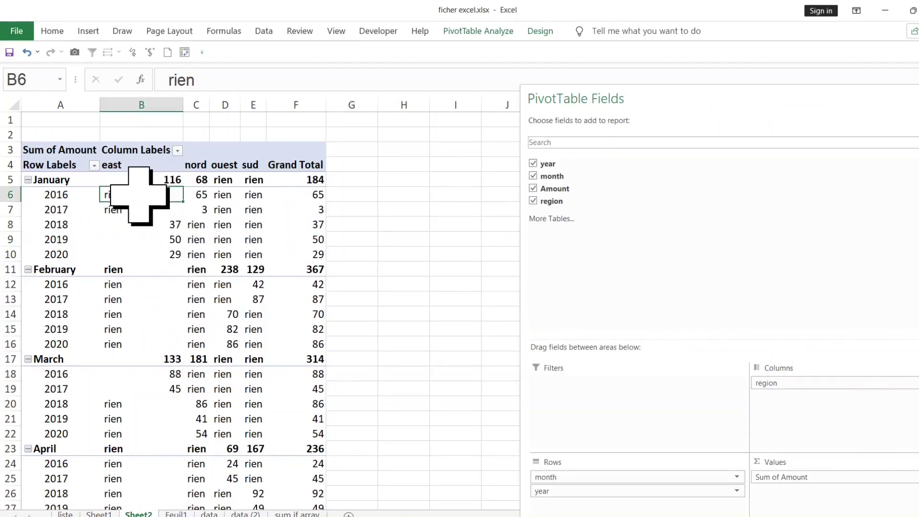
# Clear the 'rien' text from the PivotTable Options empty-cell box
pyautogui.rightClick(130, 194)
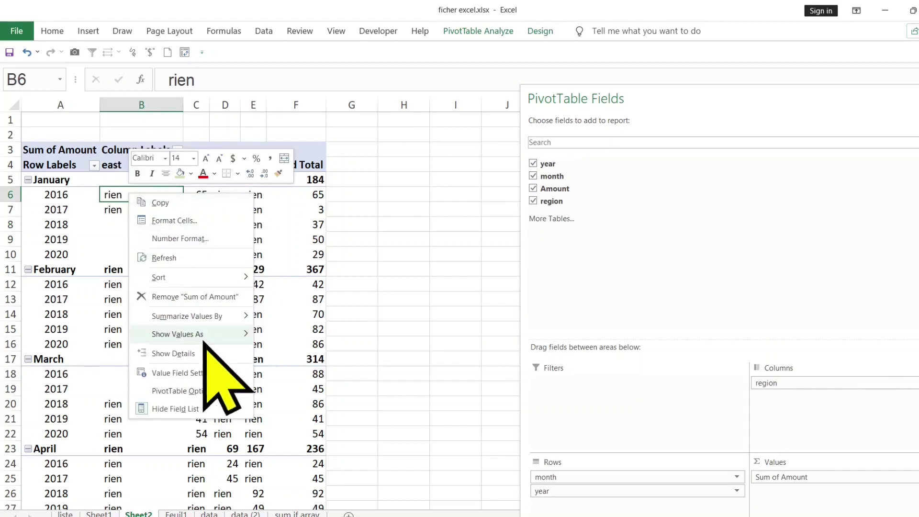
pyautogui.click(225, 391)
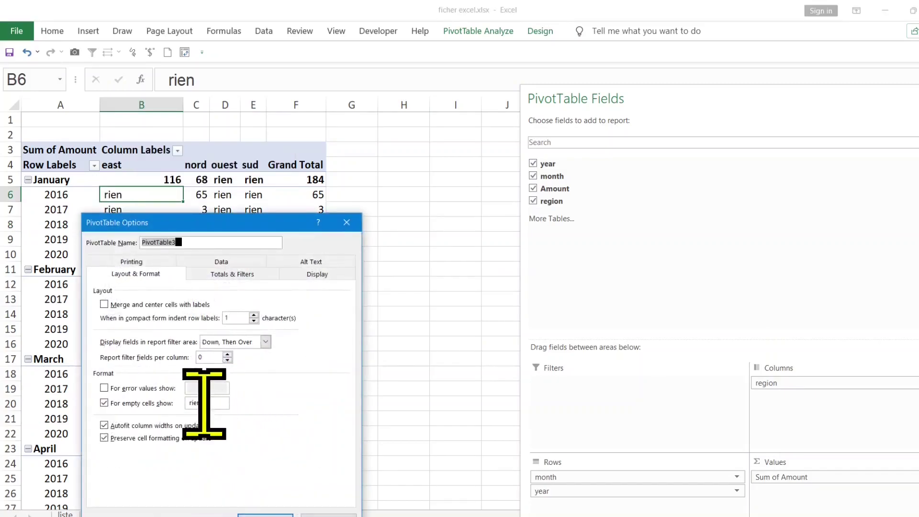
pyautogui.doubleClick(218, 403)
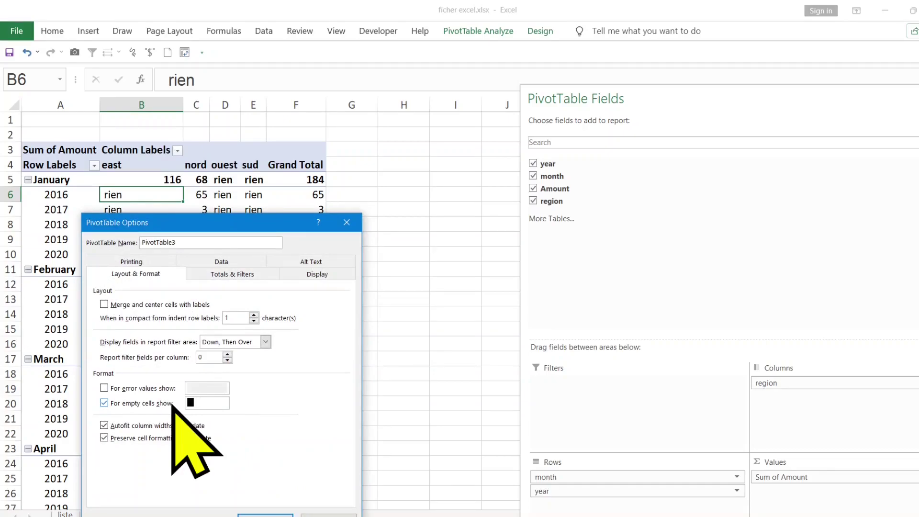
pyautogui.click(265, 514)
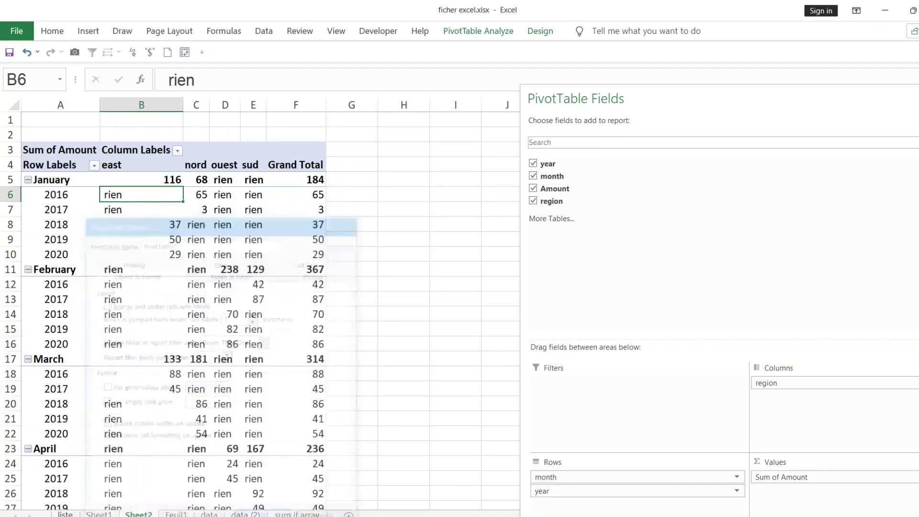
pyautogui.click(402, 299)
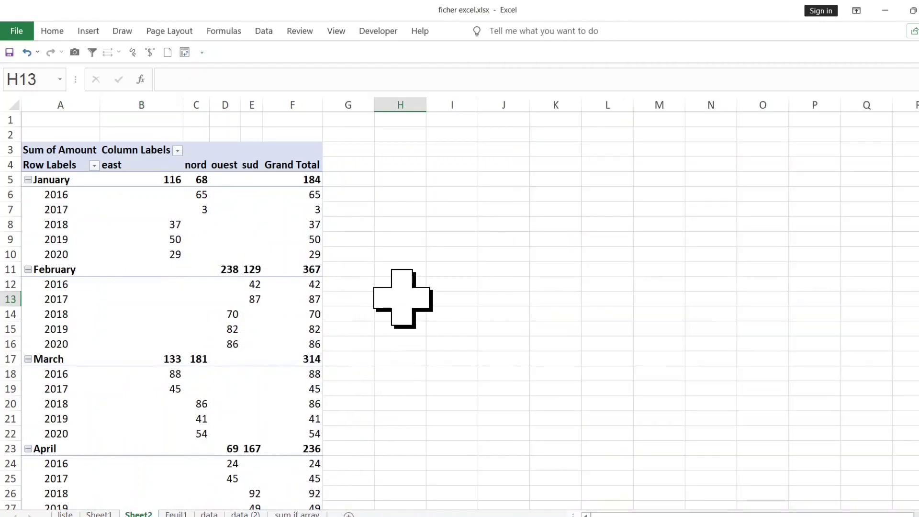
pyautogui.click(156, 254)
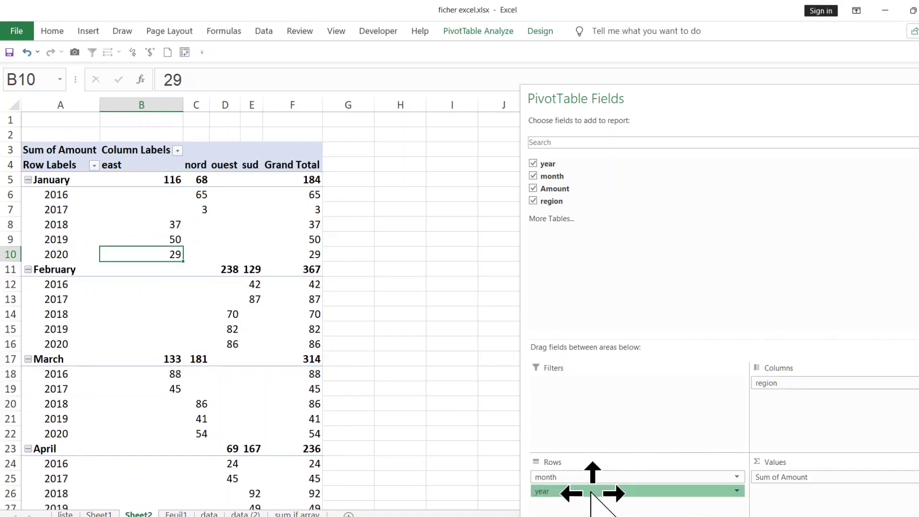
# Move year from Rows to Filters, try filtering to 2017, then reset it to (All)
pyautogui.moveTo(593, 493)
pyautogui.mouseDown()
pyautogui.moveTo(598, 422)
pyautogui.moveTo(588, 382)
pyautogui.mouseUp()
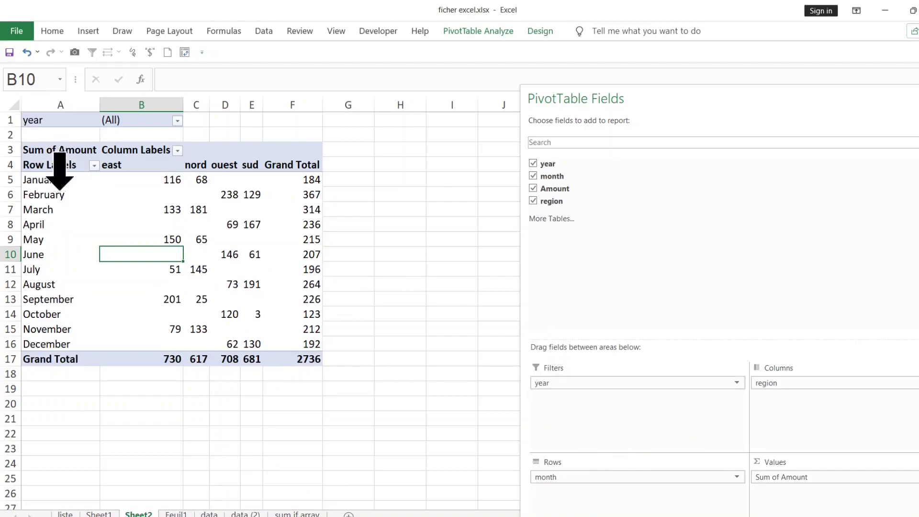
pyautogui.click(177, 121)
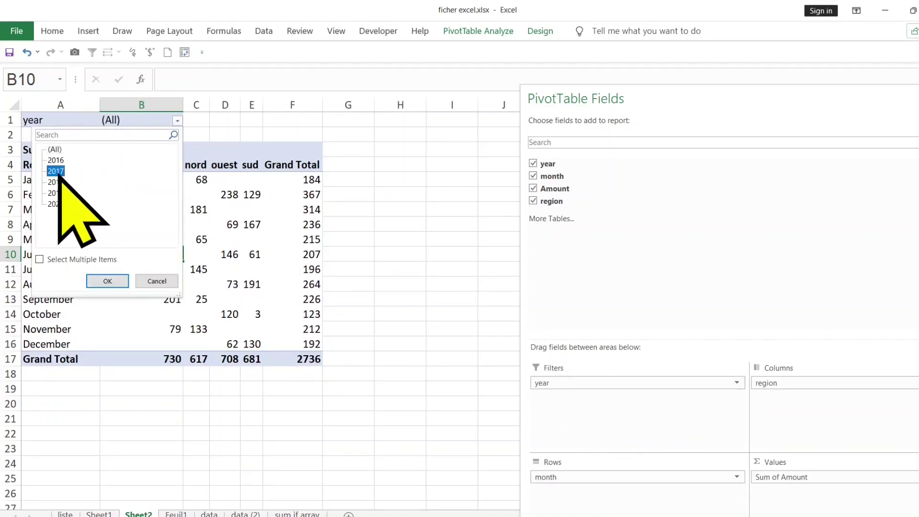
pyautogui.click(107, 281)
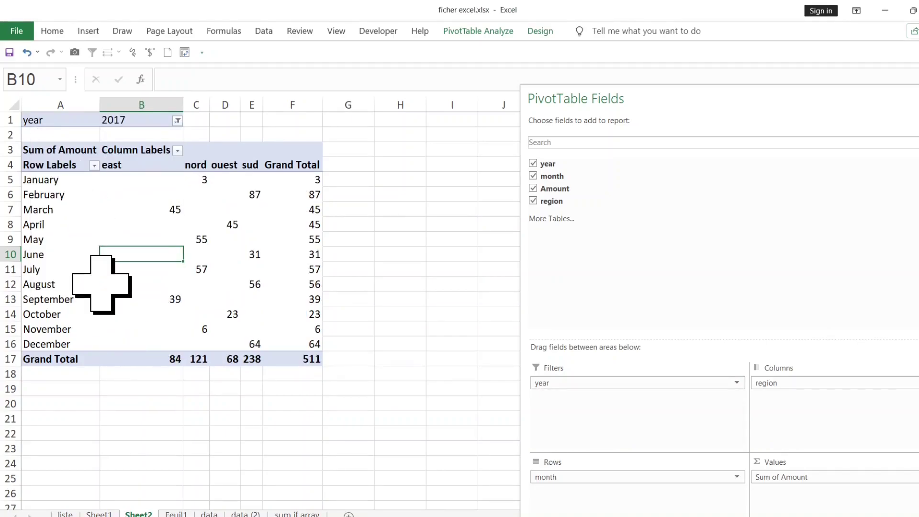
pyautogui.click(177, 121)
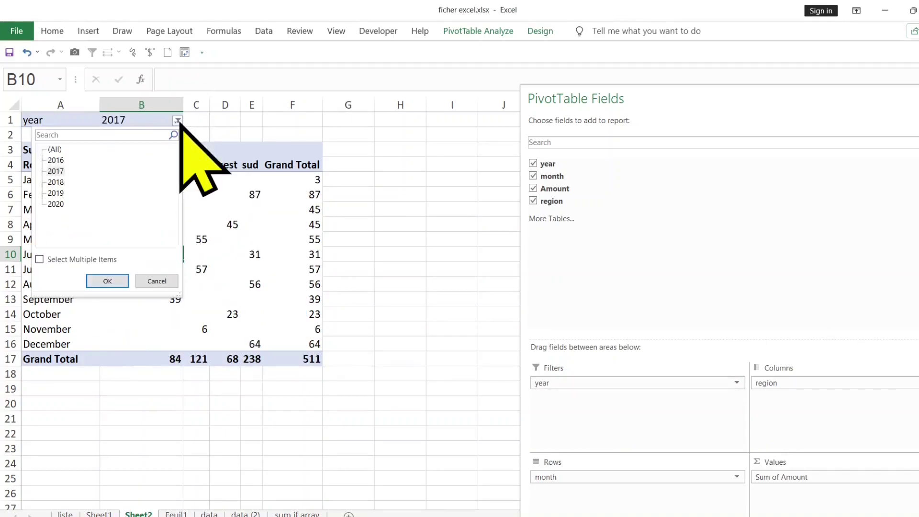
pyautogui.click(54, 149)
pyautogui.click(148, 281)
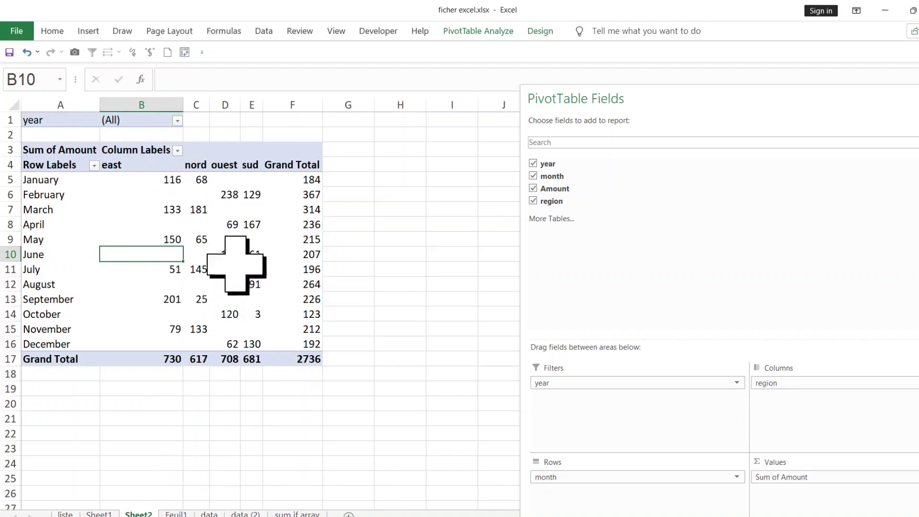
pyautogui.click(196, 209)
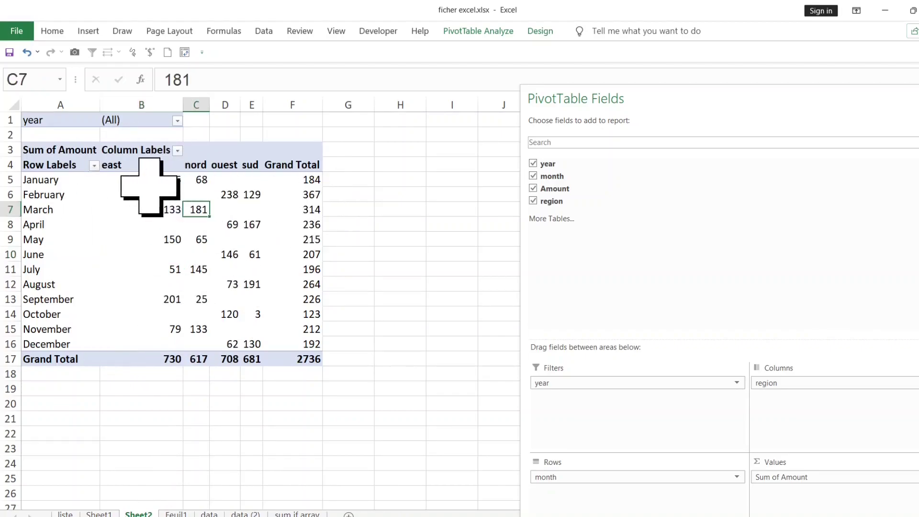
# Hide the PivotTable field list from the pivot's right-click menu
pyautogui.click(146, 209)
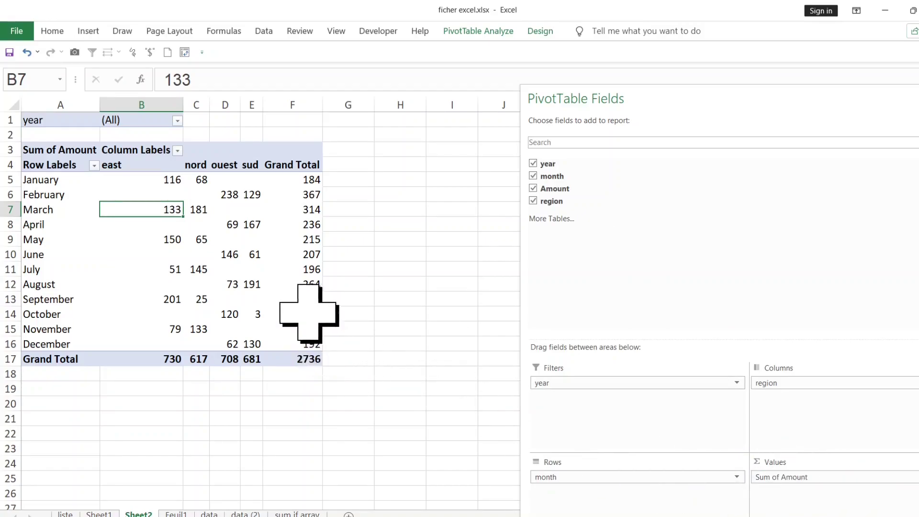
pyautogui.click(202, 256)
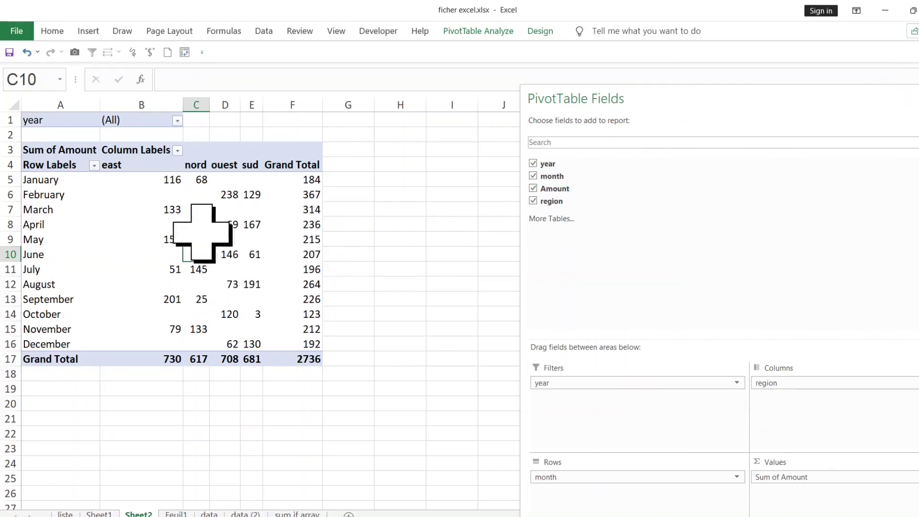
pyautogui.click(137, 211)
pyautogui.rightClick(136, 211)
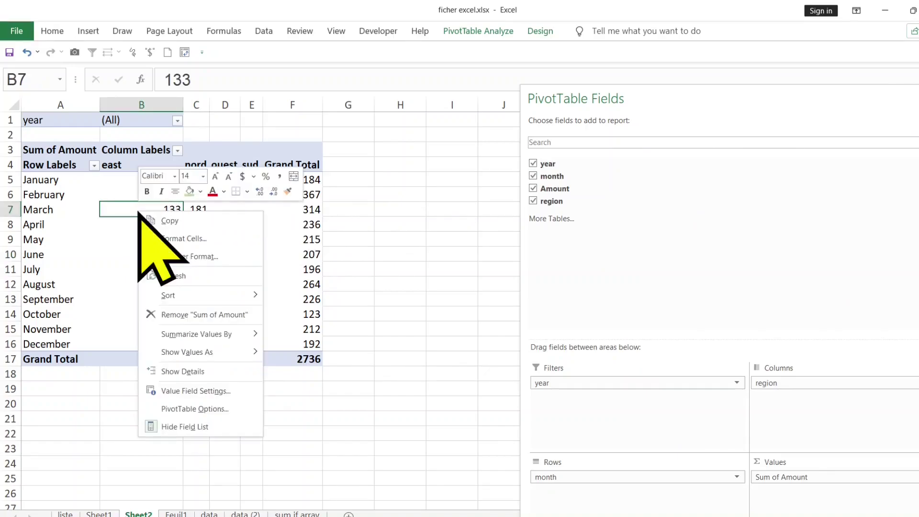
pyautogui.click(191, 426)
# Open the year filter dropdown and close it, leaving it on (All)
pyautogui.click(603, 225)
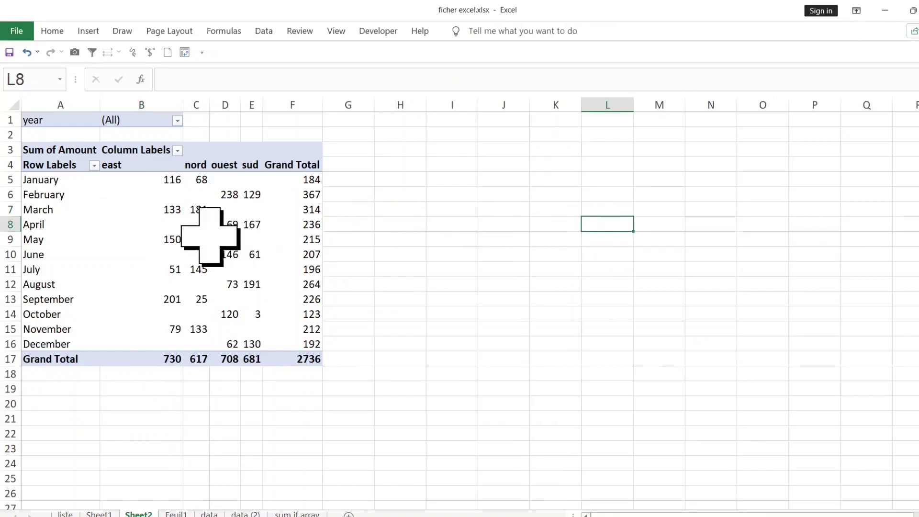
pyautogui.click(225, 239)
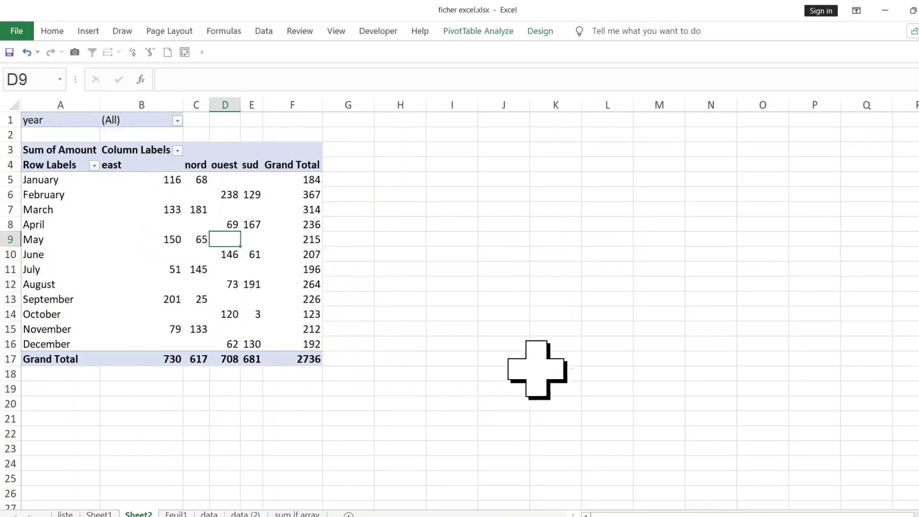
pyautogui.click(175, 120)
pyautogui.click(177, 120)
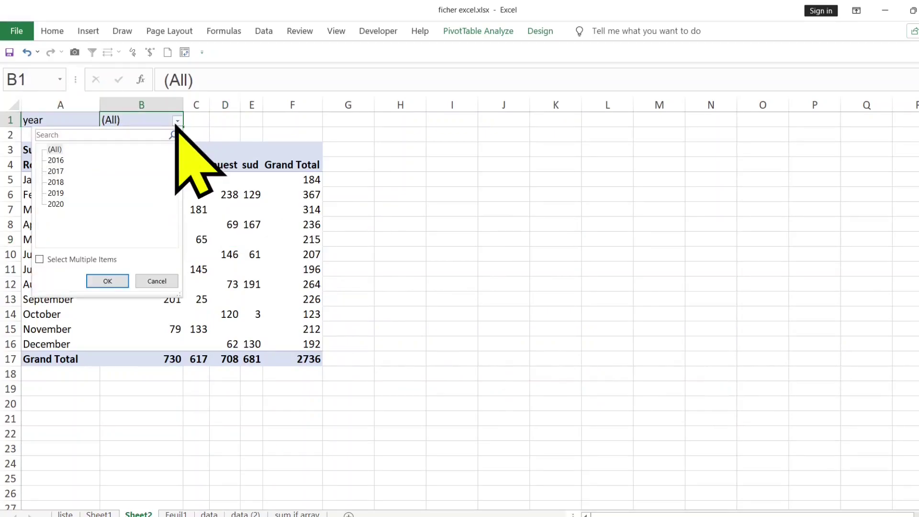
pyautogui.click(176, 123)
pyautogui.click(92, 209)
pyautogui.click(153, 225)
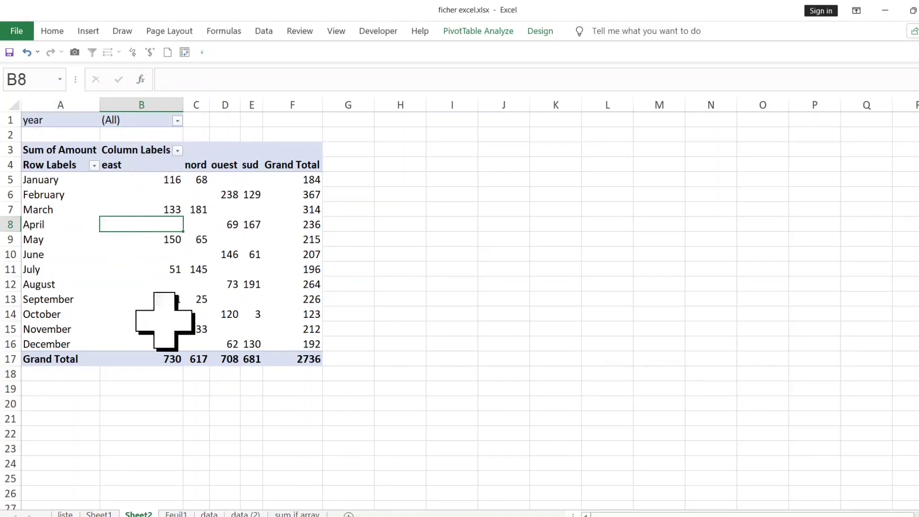
pyautogui.click(480, 33)
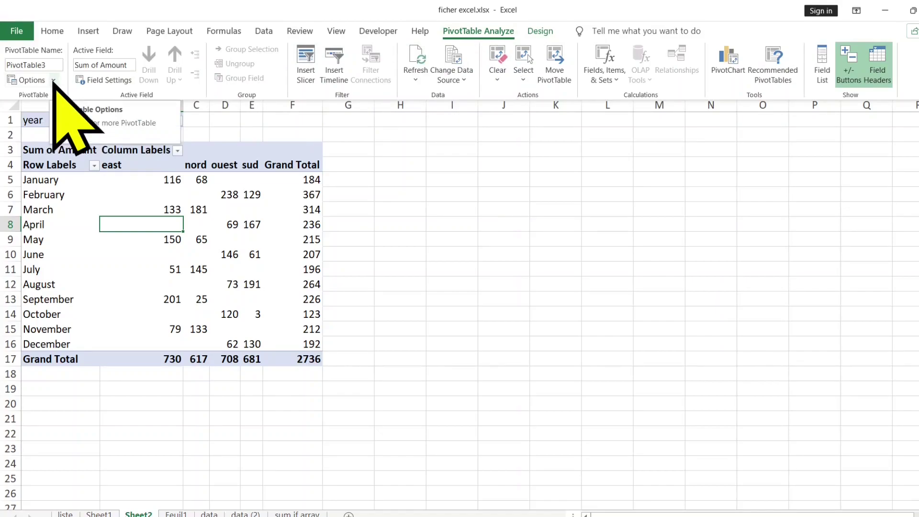
pyautogui.click(54, 80)
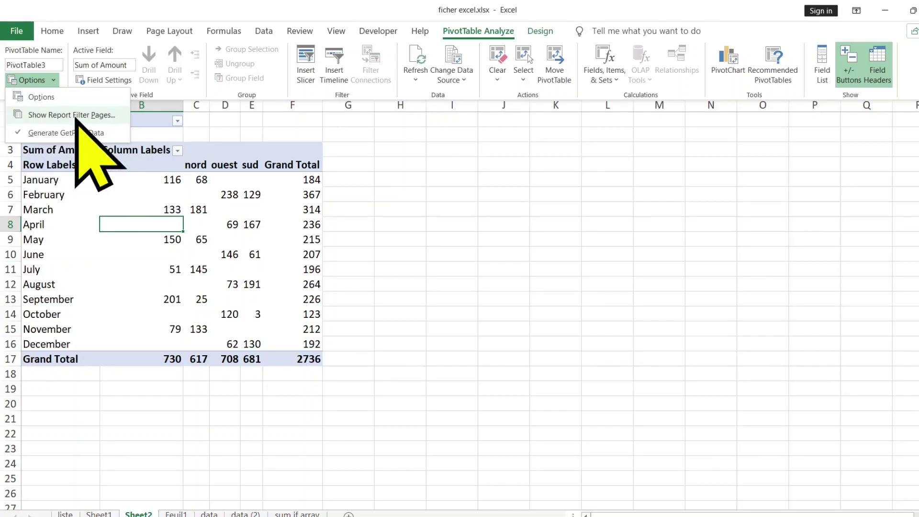
pyautogui.click(75, 115)
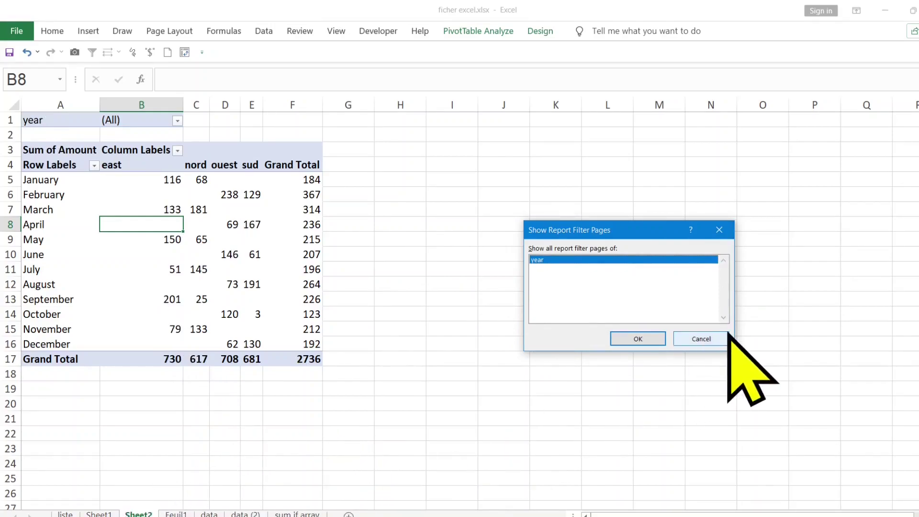
pyautogui.click(712, 340)
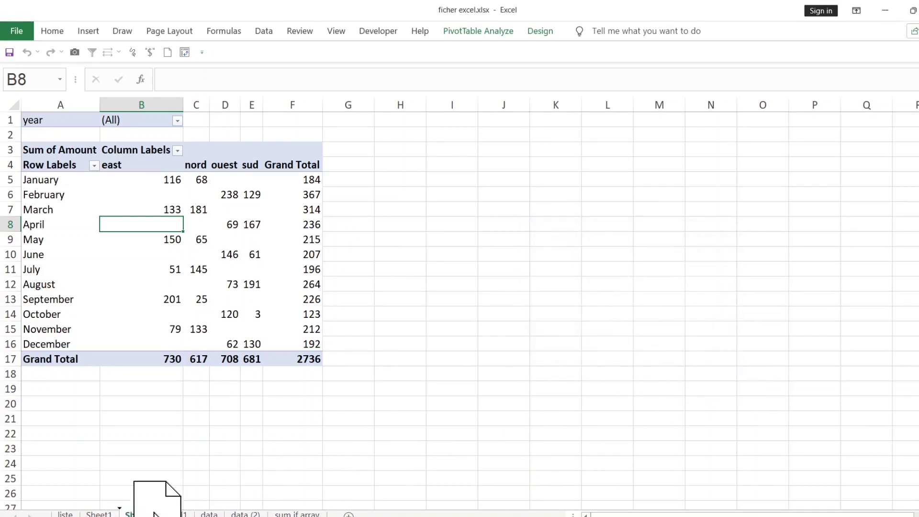
# Move Sheet2 to the end and create report filter pages for years 2016–2020
pyautogui.moveTo(153, 514); pyautogui.dragTo(349, 510)
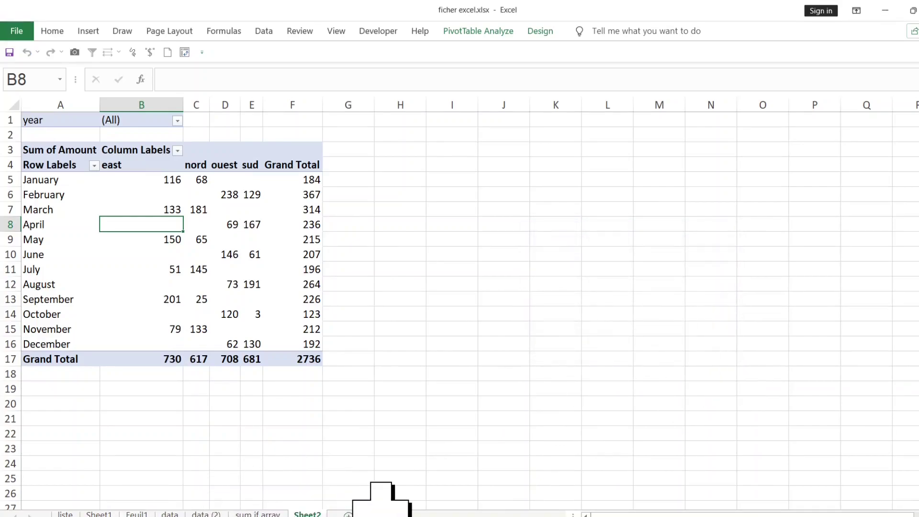
pyautogui.click(155, 242)
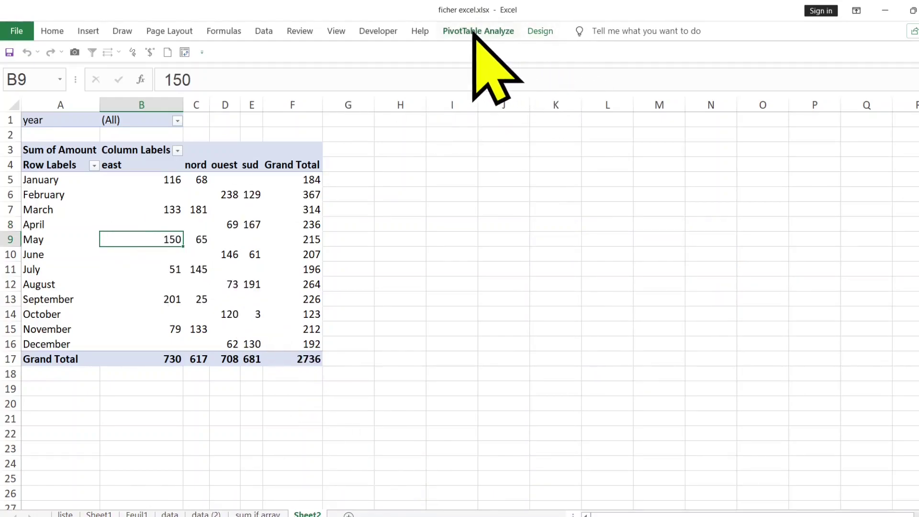
pyautogui.click(473, 31)
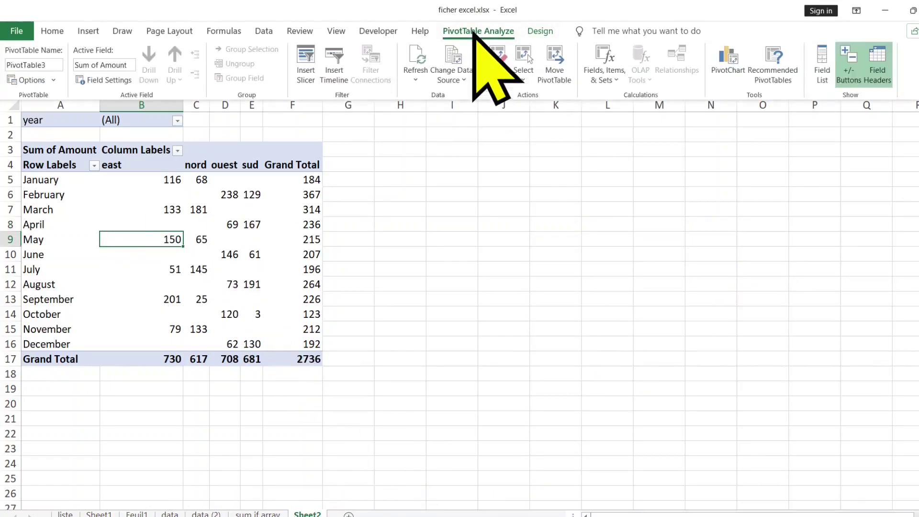
pyautogui.click(54, 81)
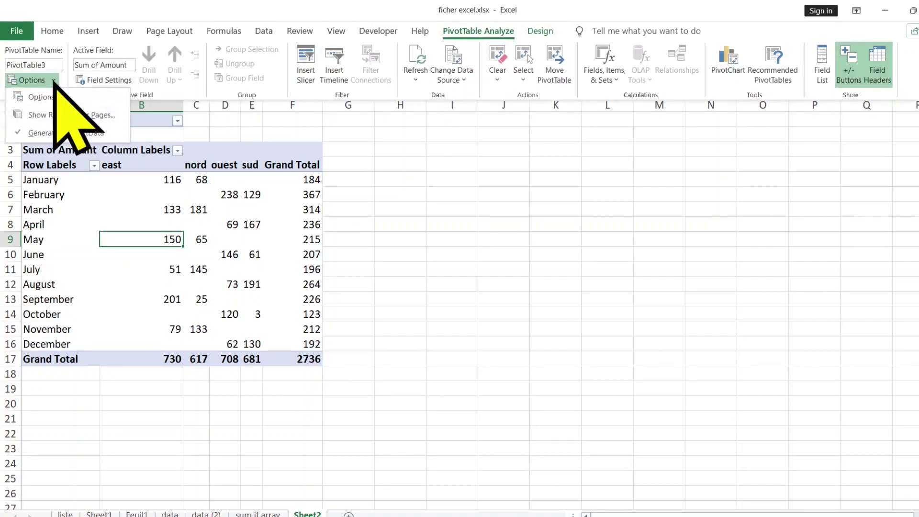
pyautogui.click(50, 115)
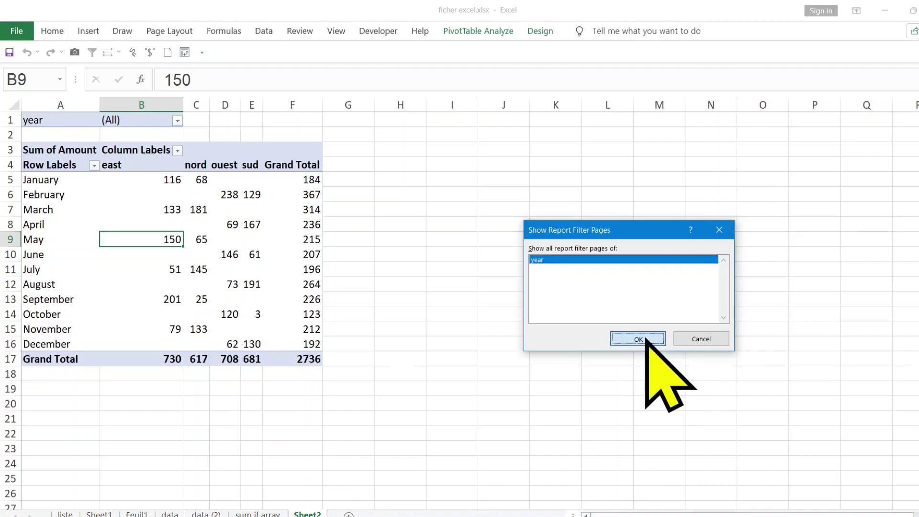
pyautogui.click(646, 339)
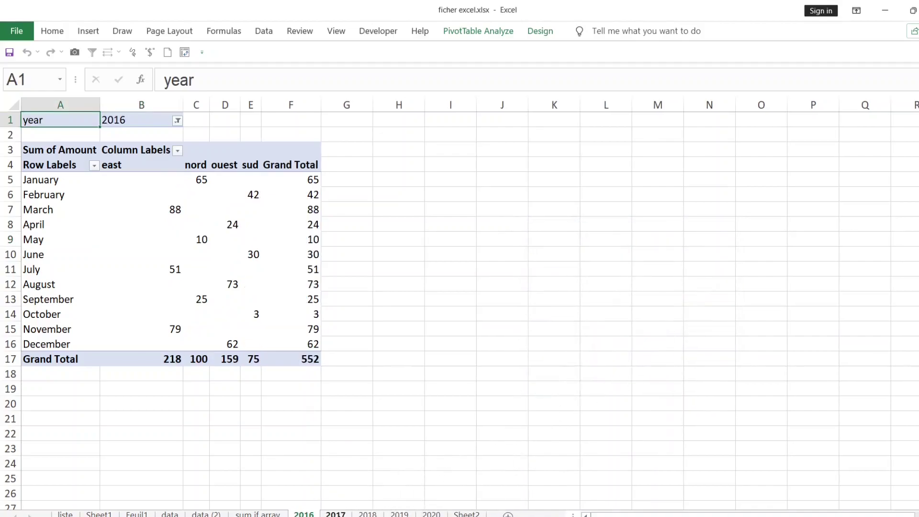
pyautogui.click(335, 514)
pyautogui.click(367, 513)
pyautogui.click(399, 513)
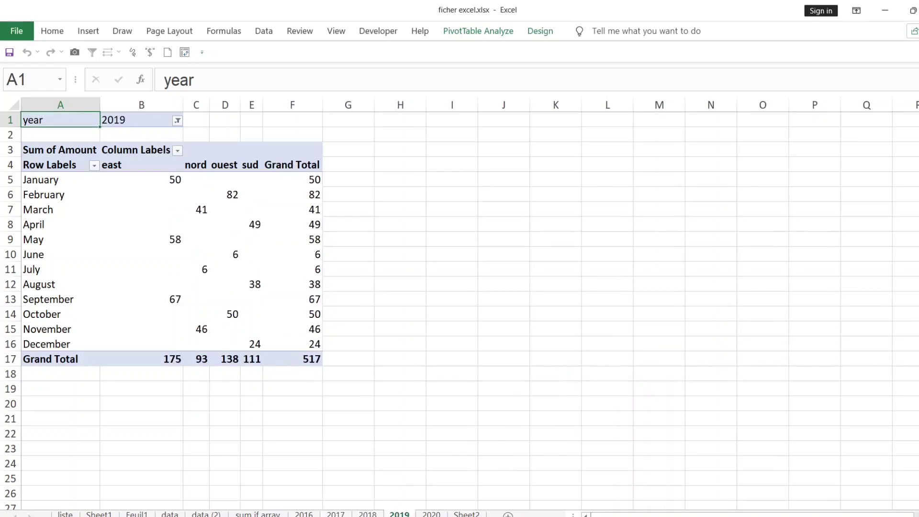
pyautogui.click(430, 514)
pyautogui.click(399, 514)
pyautogui.hotkey('ctrl', 'pageup')
pyautogui.hotkey('ctrl', 'pageup')
pyautogui.hotkey('ctrl', 'pageup')
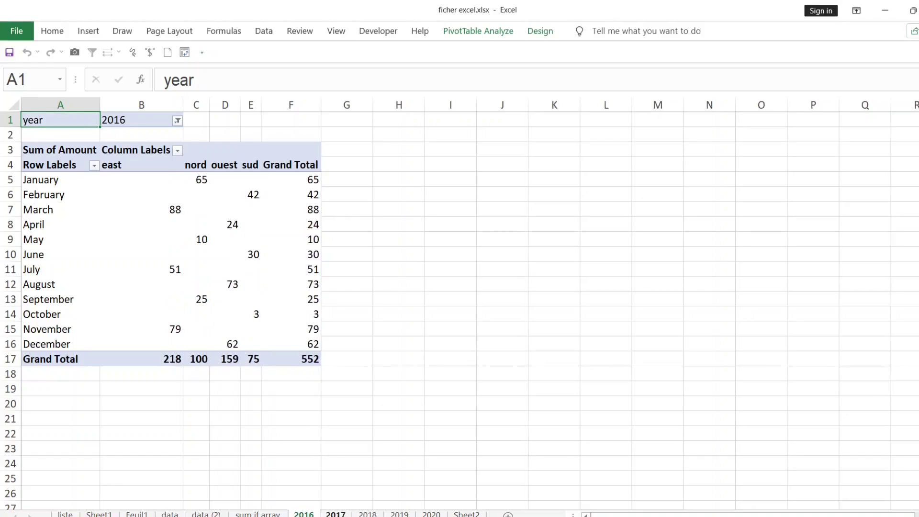
pyautogui.hotkey('ctrl', 'pagedown')
pyautogui.hotkey('ctrl', 'pagedown')
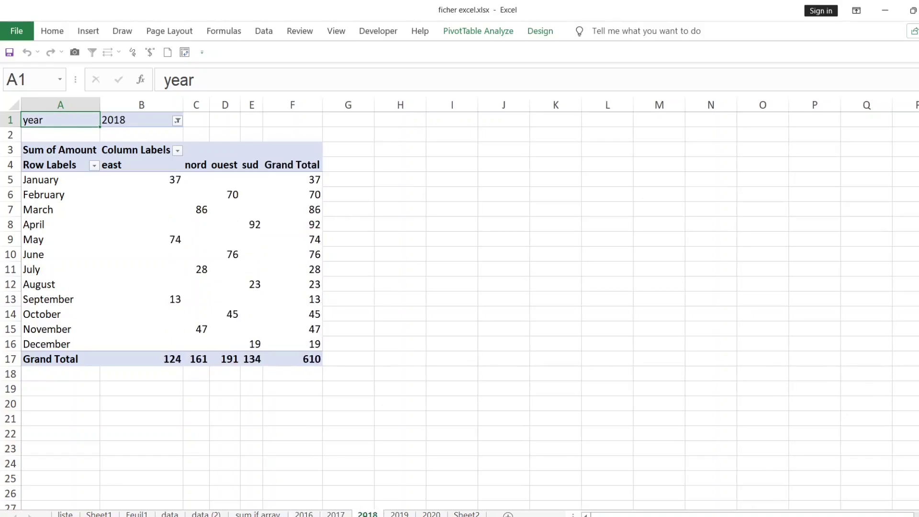
pyautogui.click(398, 514)
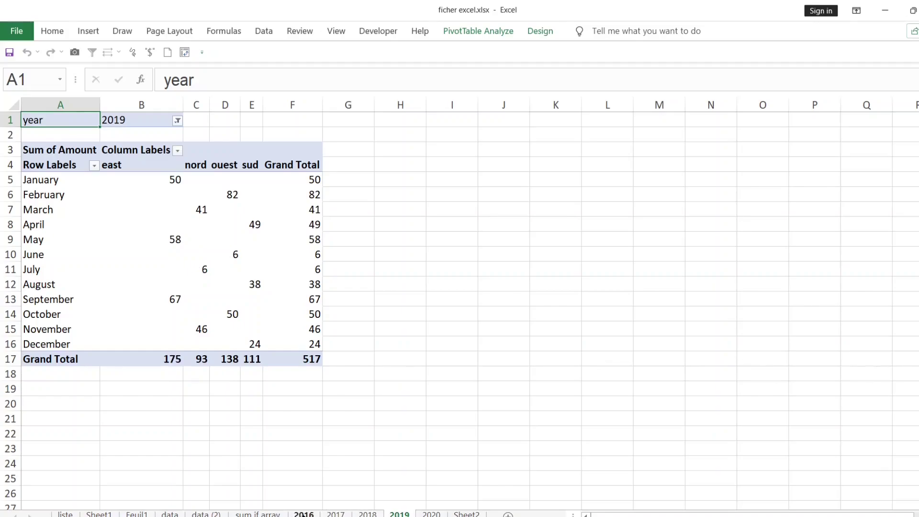
pyautogui.hotkey('ctrl', 'pageup')
pyautogui.hotkey('ctrl', 'pageup')
pyautogui.hotkey('ctrl', 'pageup')
pyautogui.click(173, 255)
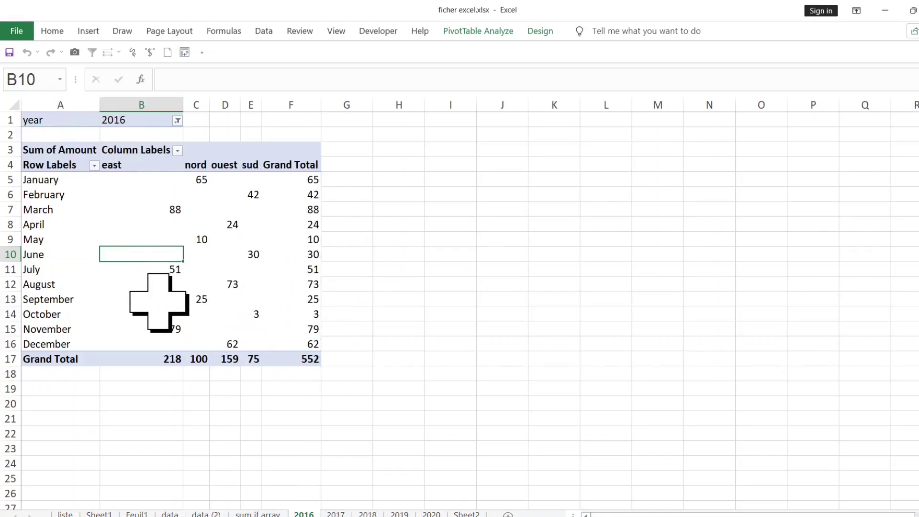
pyautogui.rightClick(149, 221)
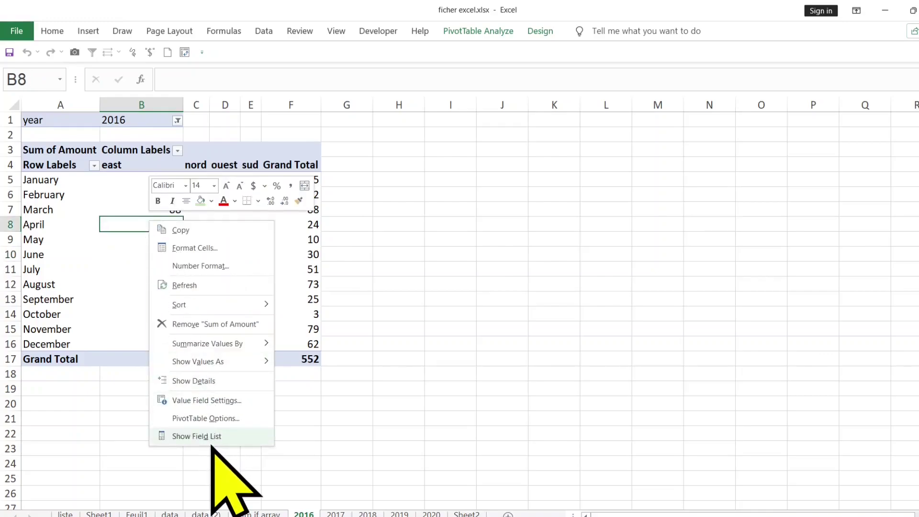
pyautogui.click(211, 443)
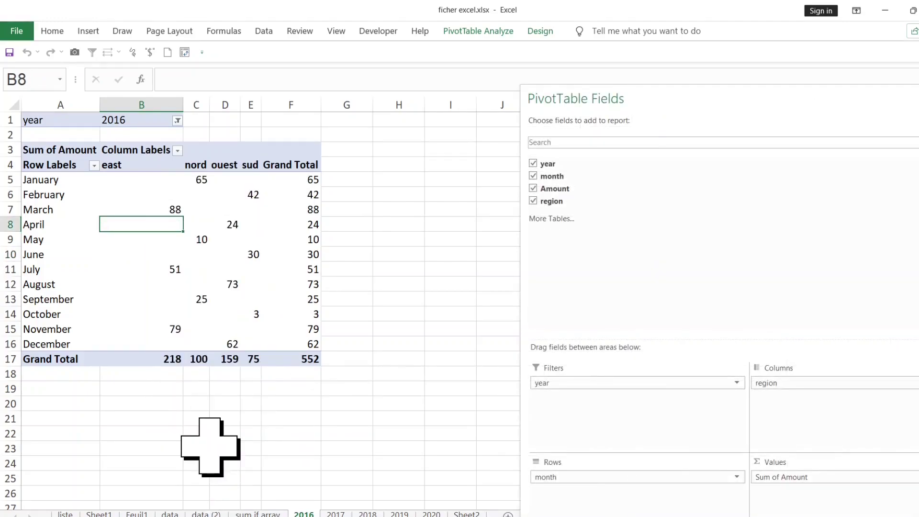
pyautogui.click(592, 384)
pyautogui.moveTo(592, 384); pyautogui.dragTo(608, 404)
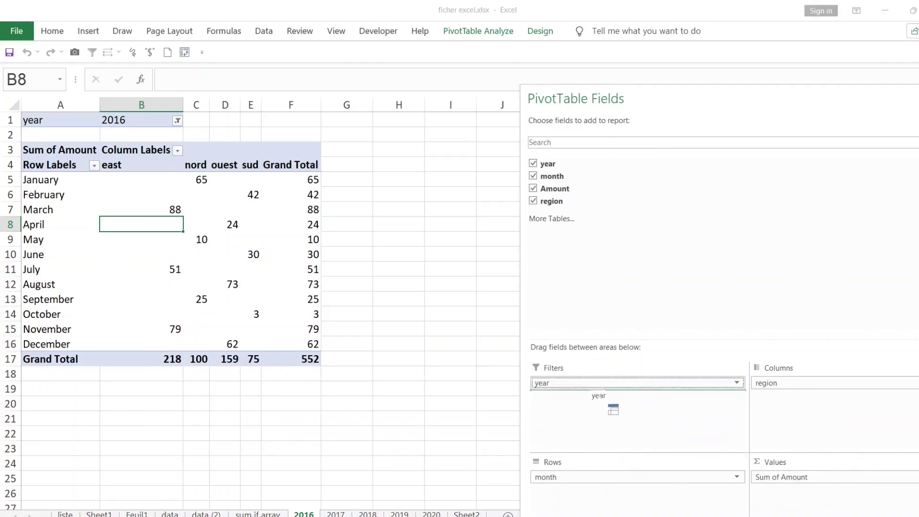
pyautogui.moveTo(842, 428); pyautogui.dragTo(835, 412)
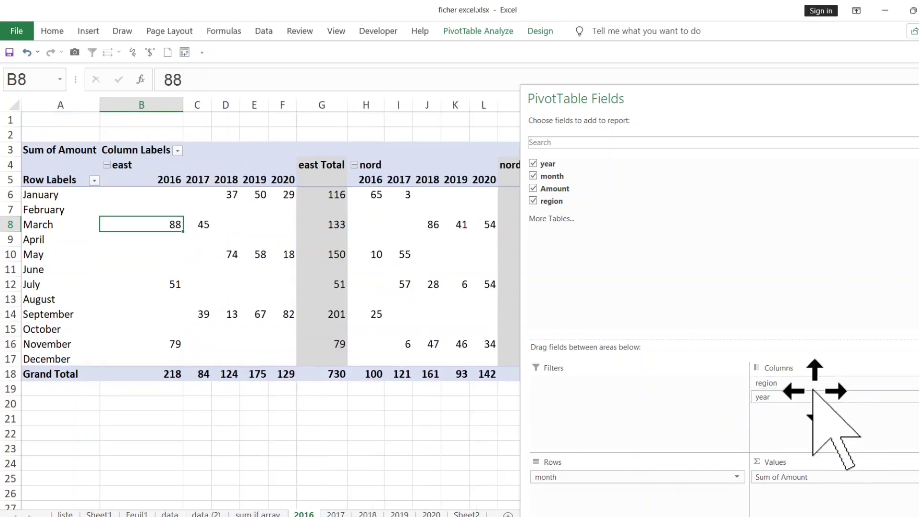
pyautogui.moveTo(812, 383); pyautogui.dragTo(735, 390)
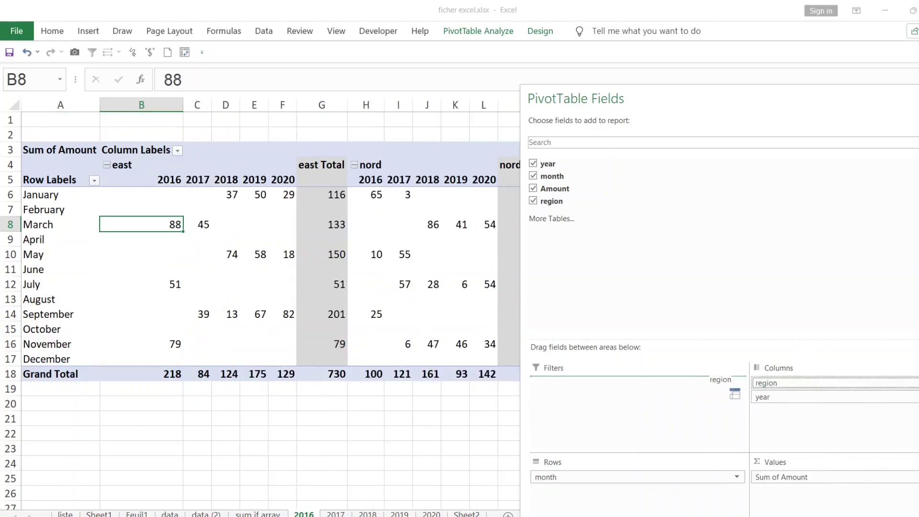
pyautogui.moveTo(603, 388); pyautogui.dragTo(593, 381)
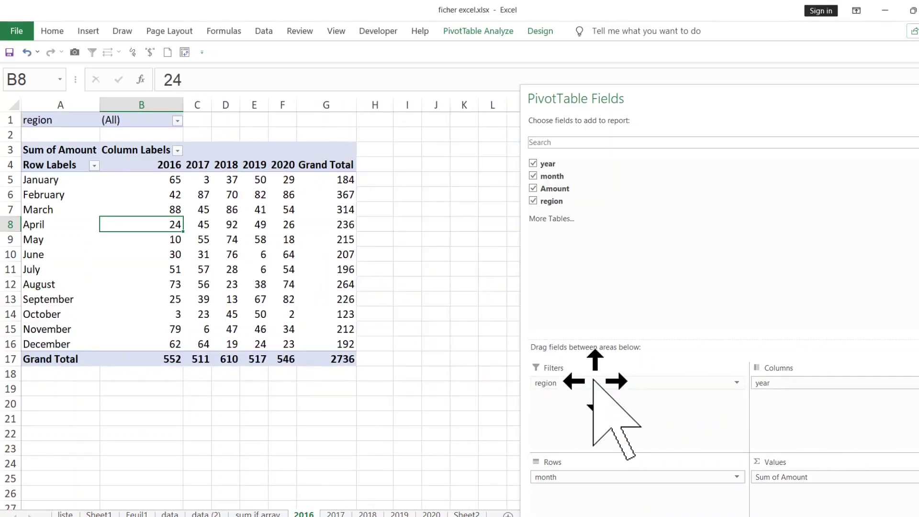
pyautogui.click(105, 406)
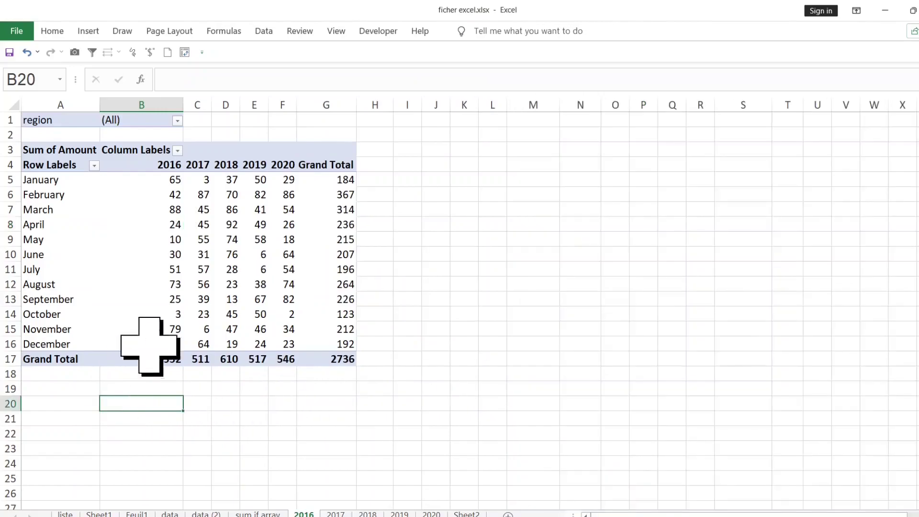
pyautogui.click(209, 274)
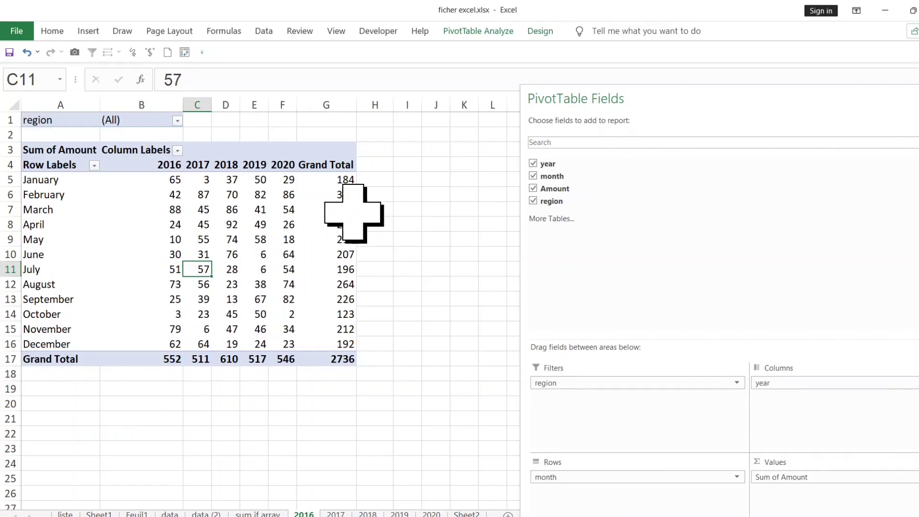
pyautogui.click(177, 122)
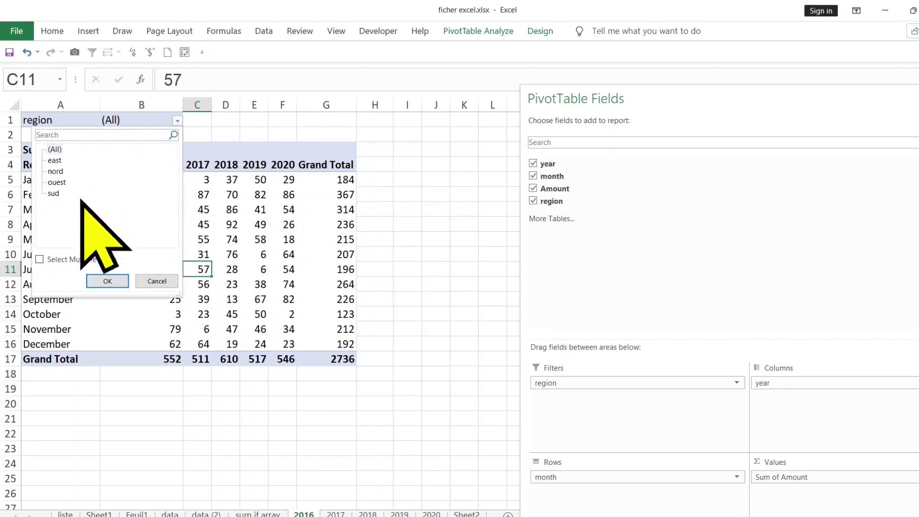
pyautogui.click(153, 281)
pyautogui.click(406, 270)
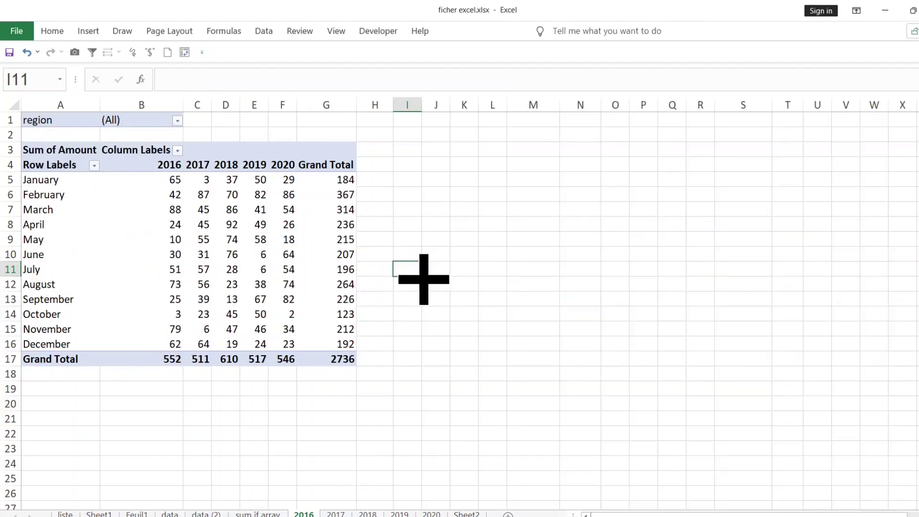
pyautogui.click(225, 239)
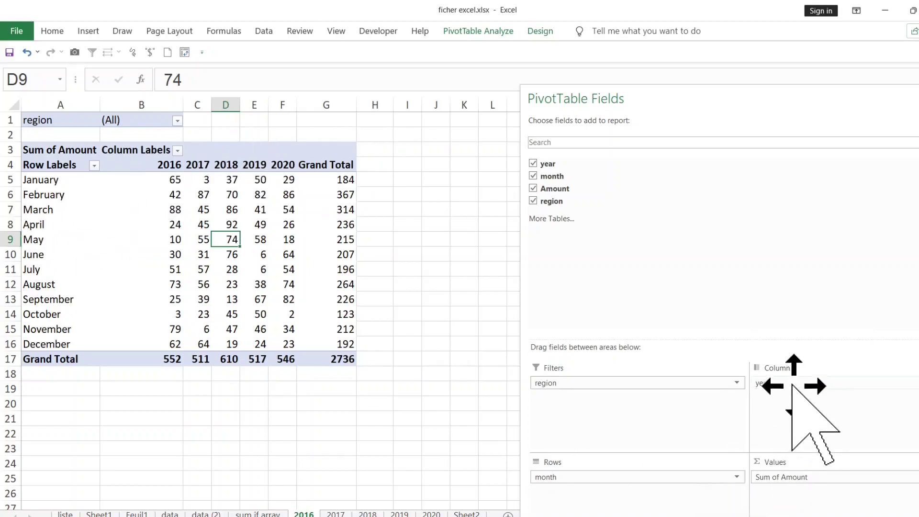
# Swap the fields so years run down the rows and months across the columns
pyautogui.moveTo(792, 384); pyautogui.dragTo(797, 396)
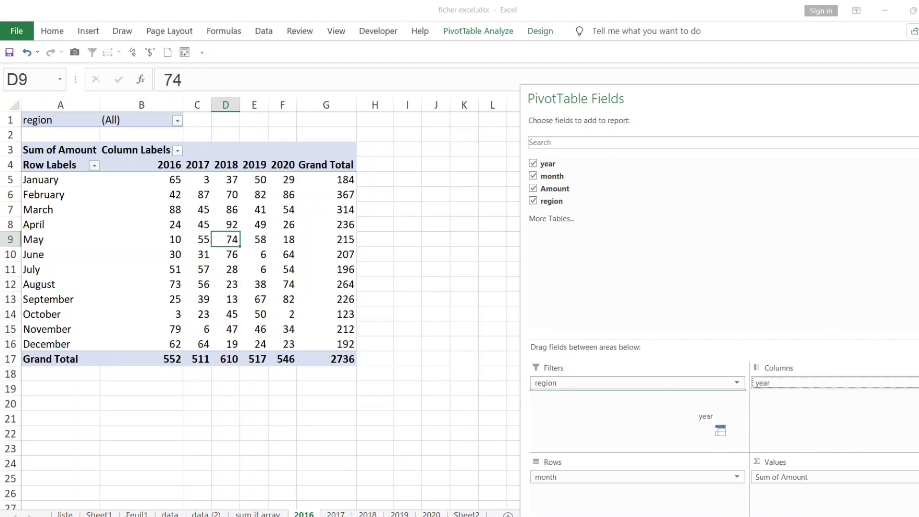
pyautogui.moveTo(570, 502)
pyautogui.mouseDown()
pyautogui.moveTo(561, 496)
pyautogui.moveTo(613, 484)
pyautogui.mouseUp()
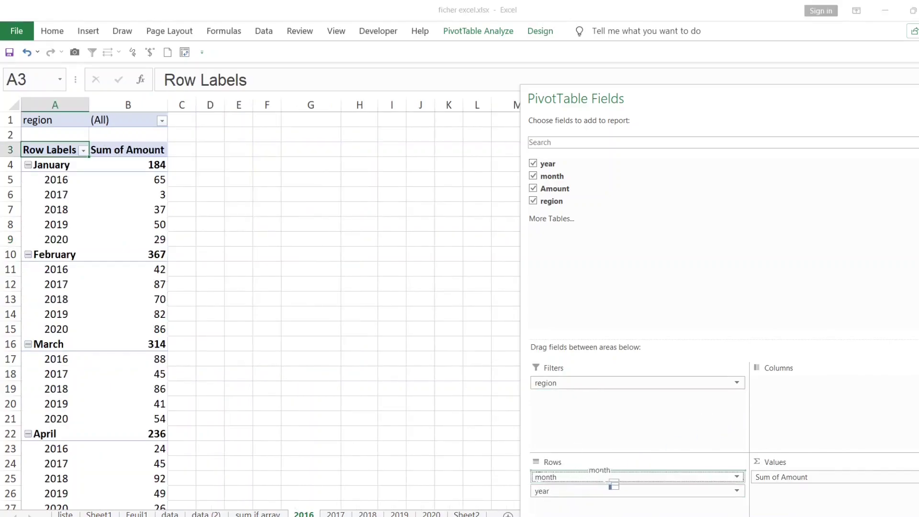
pyautogui.moveTo(800, 398); pyautogui.dragTo(789, 385)
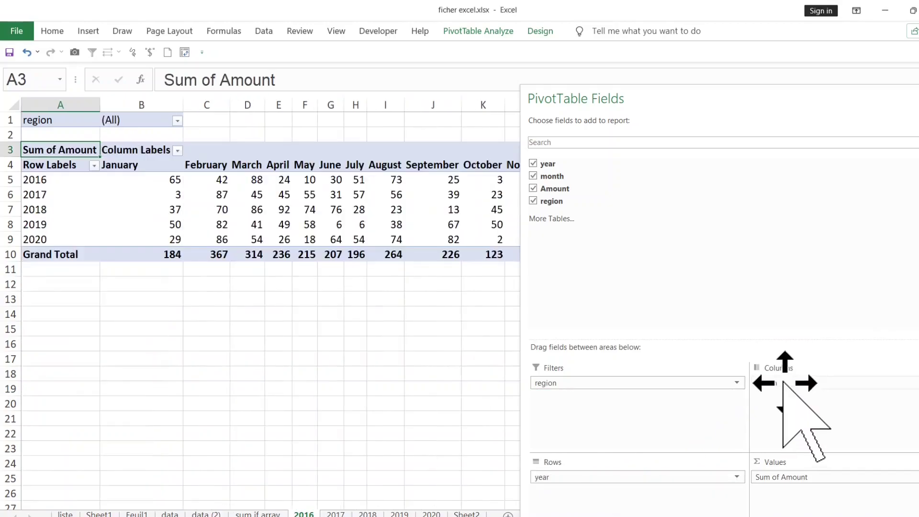
pyautogui.click(287, 316)
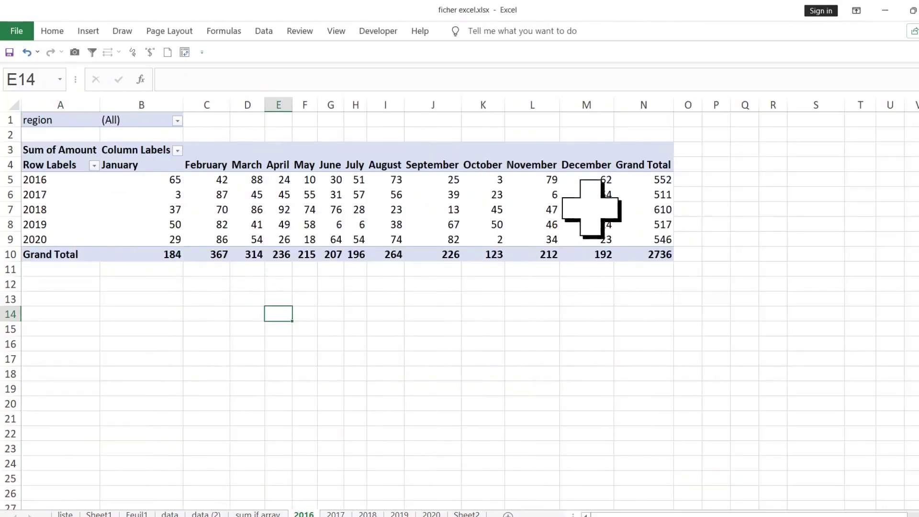
# Filter the region to nord, then ouest, then return it to (All)
pyautogui.click(177, 120)
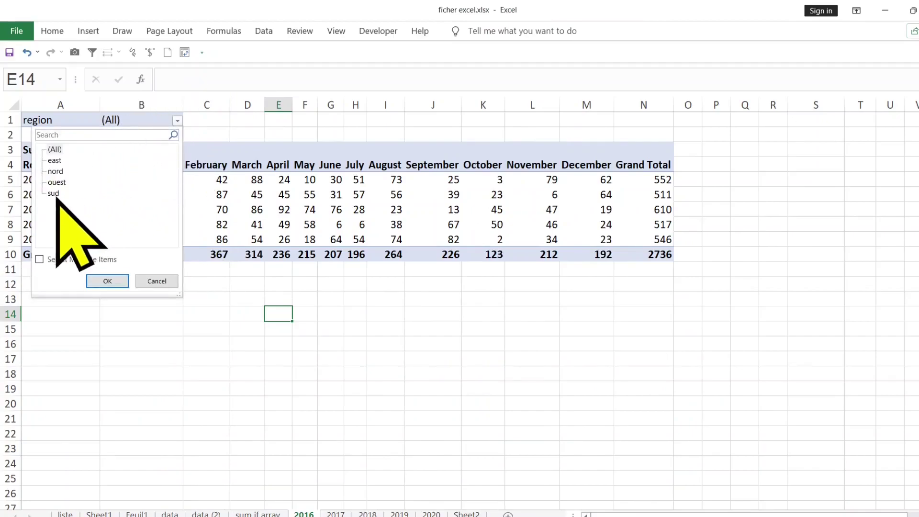
pyautogui.click(107, 281)
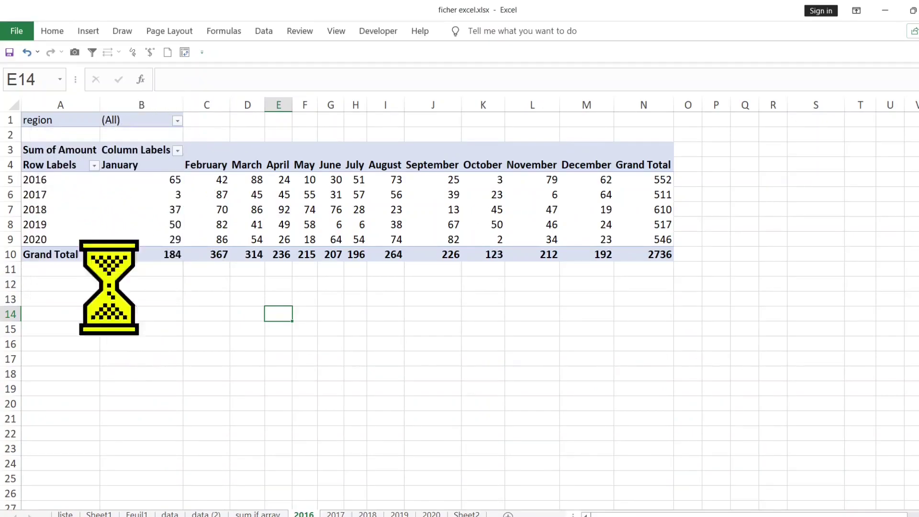
pyautogui.click(177, 121)
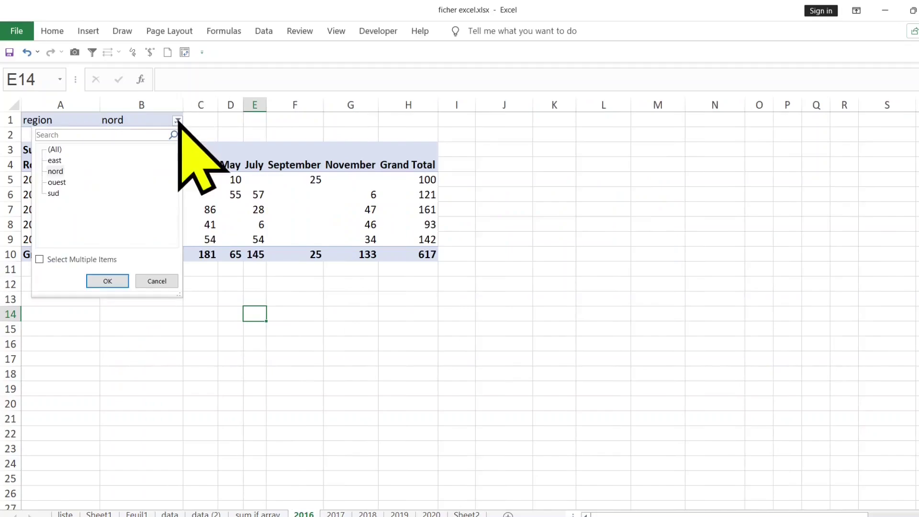
pyautogui.click(57, 183)
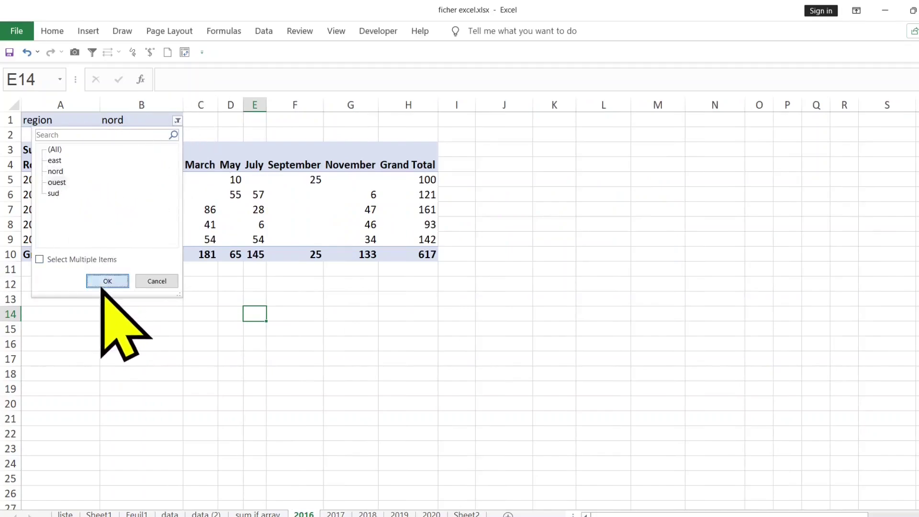
pyautogui.click(108, 281)
pyautogui.click(158, 195)
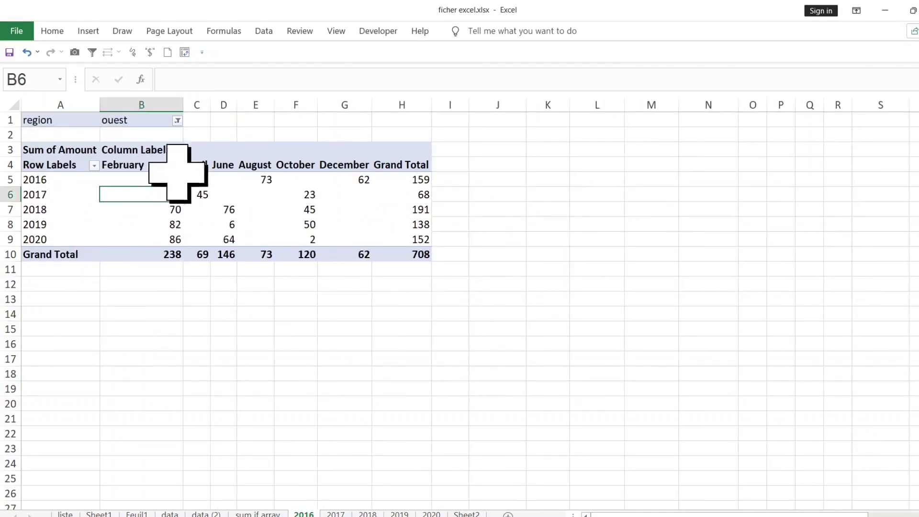
pyautogui.click(177, 121)
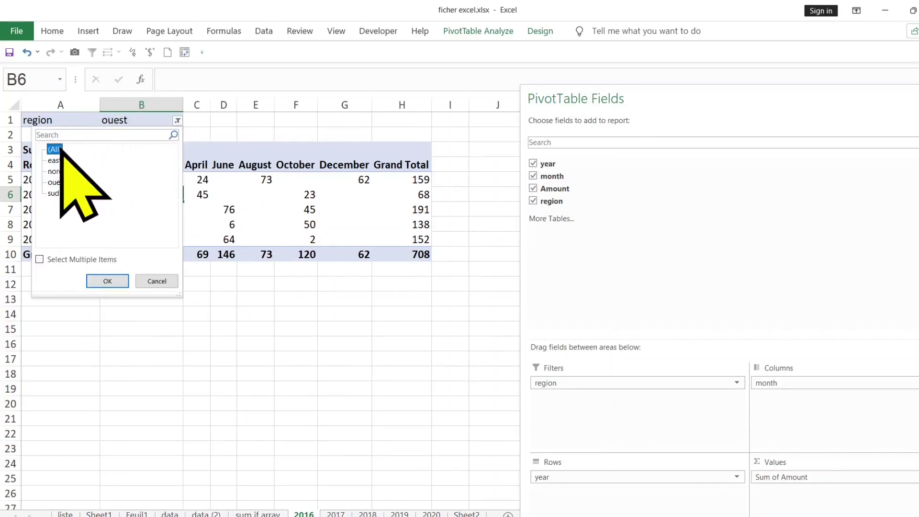
pyautogui.click(107, 282)
pyautogui.hotkey('ctrl', 'z')
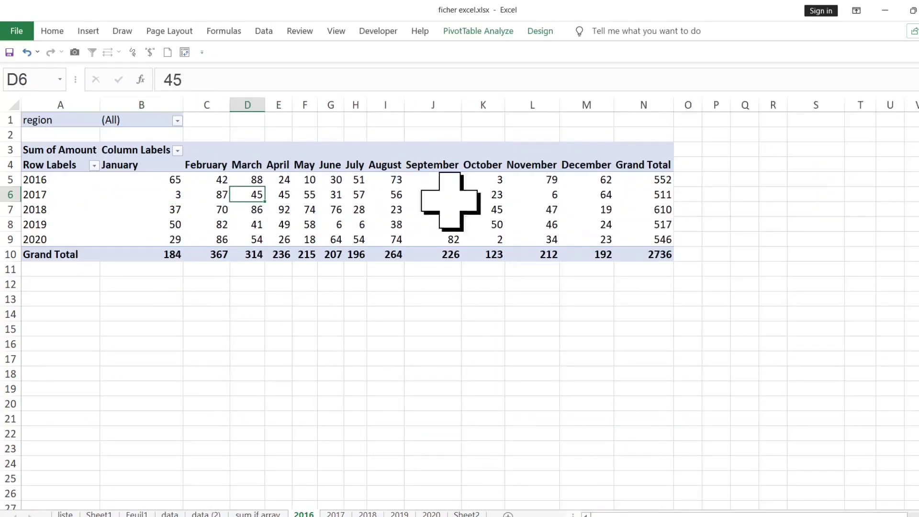
pyautogui.click(463, 30)
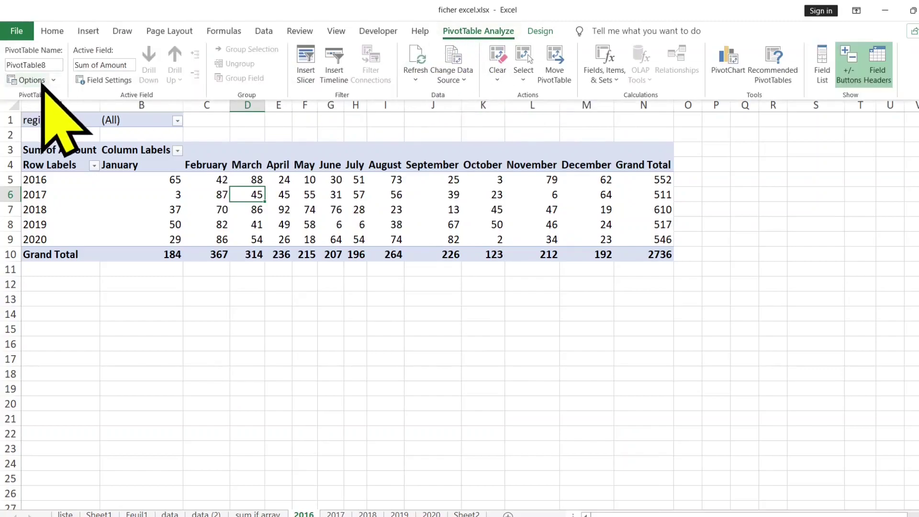
# Create report filter pages by region, producing east, nord, ouest and sud sheets
pyautogui.press('Escape')
pyautogui.click(507, 32)
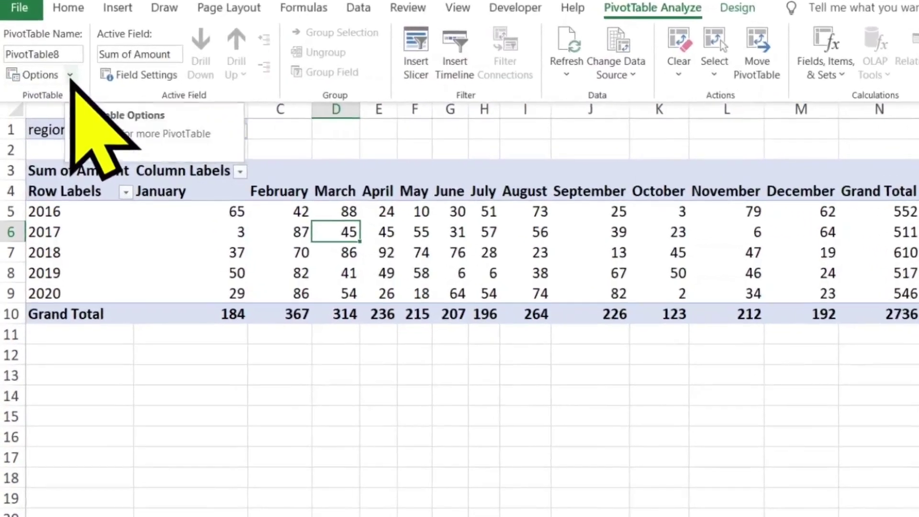
pyautogui.click(52, 81)
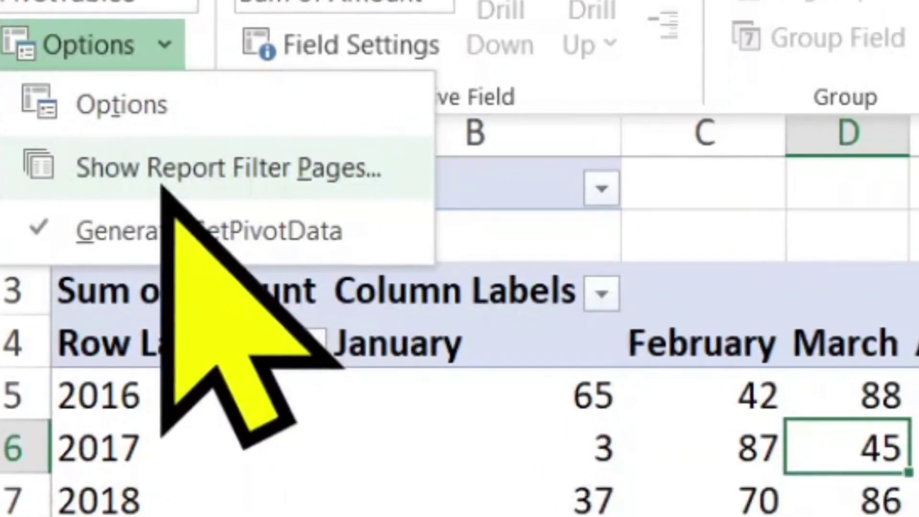
pyautogui.click(134, 178)
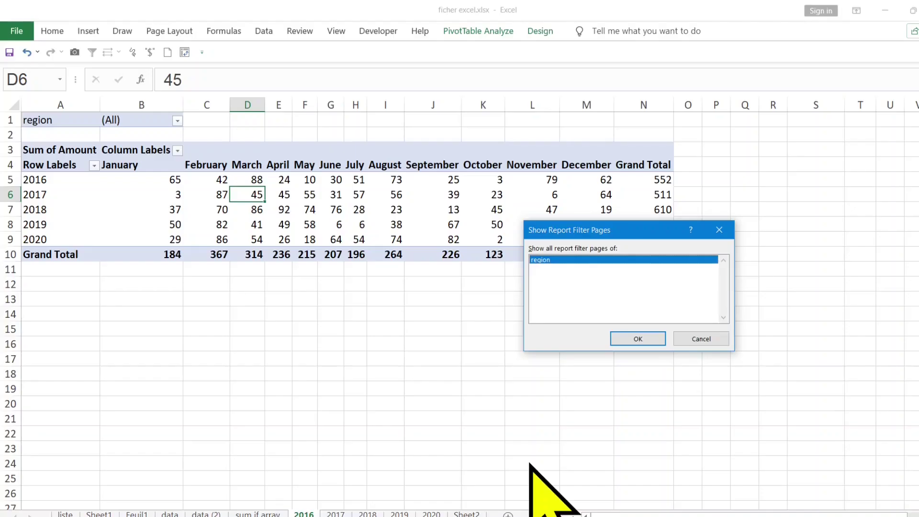
pyautogui.click(634, 341)
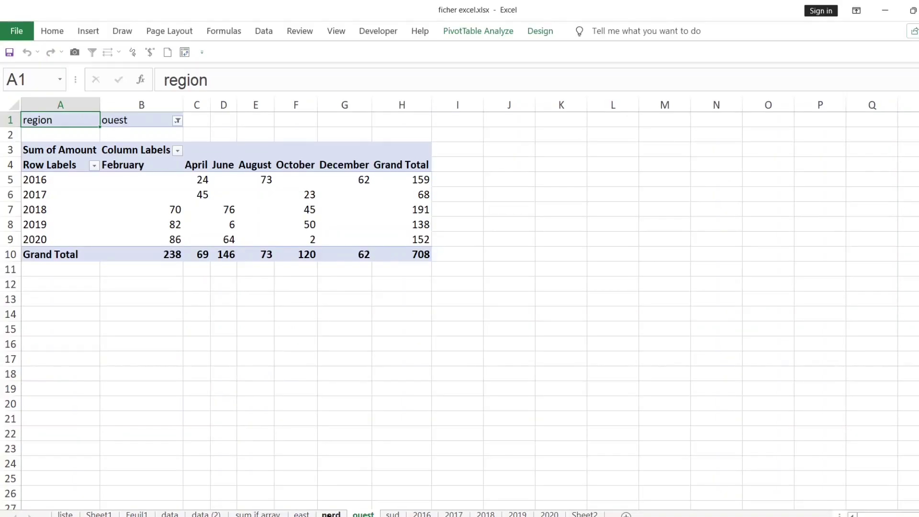
# Check the new nord and east sheets, then return to the 2016 sheet's pivot table
pyautogui.click(330, 514)
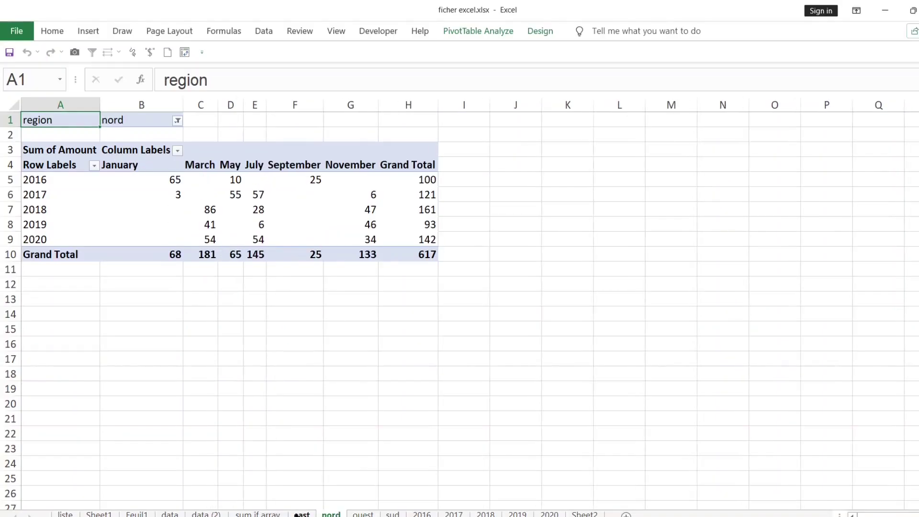
pyautogui.click(301, 515)
pyautogui.click(422, 514)
pyautogui.click(279, 194)
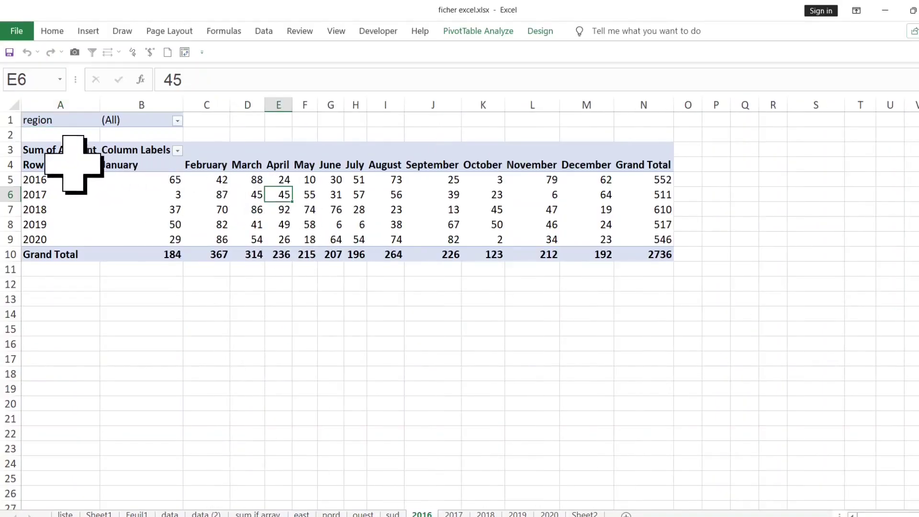
pyautogui.moveTo(65, 161); pyautogui.dragTo(626, 242)
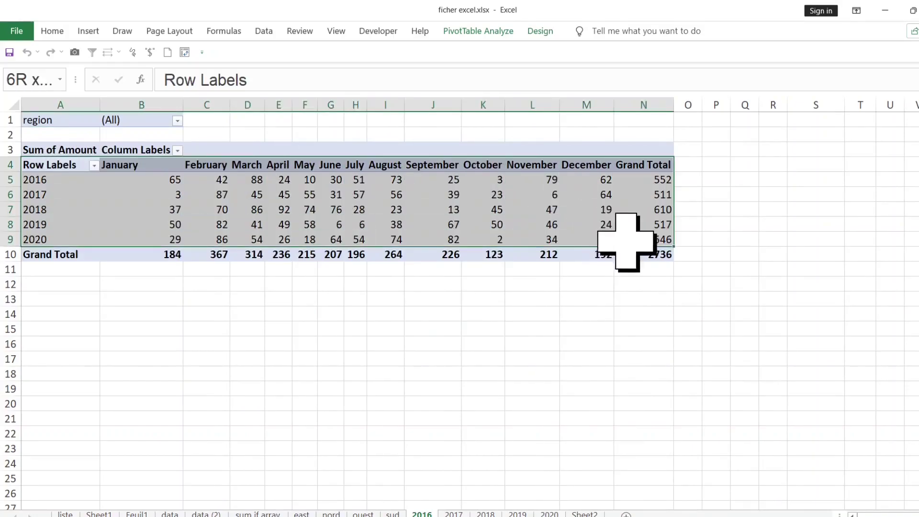
pyautogui.click(393, 209)
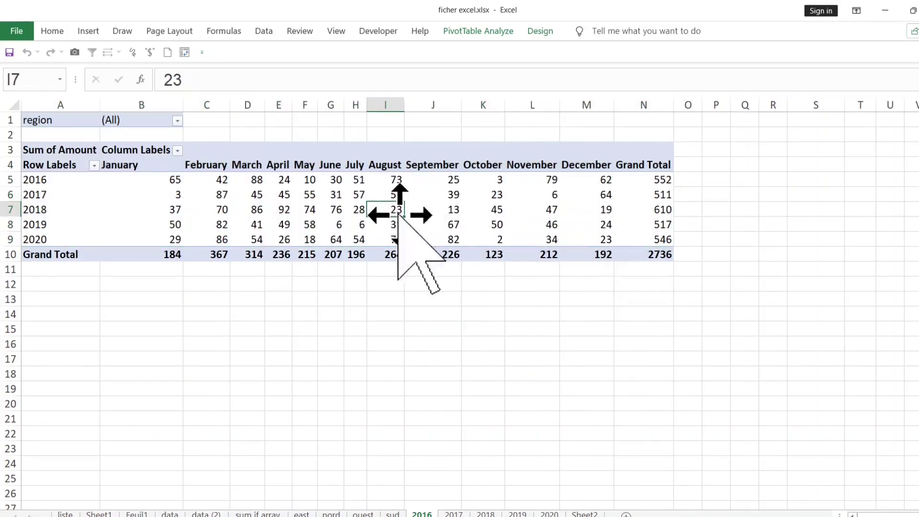
# Show the 2016 pivot in tabular form, then select the monthly values B5:N9
pyautogui.click(539, 31)
pyautogui.click(88, 78)
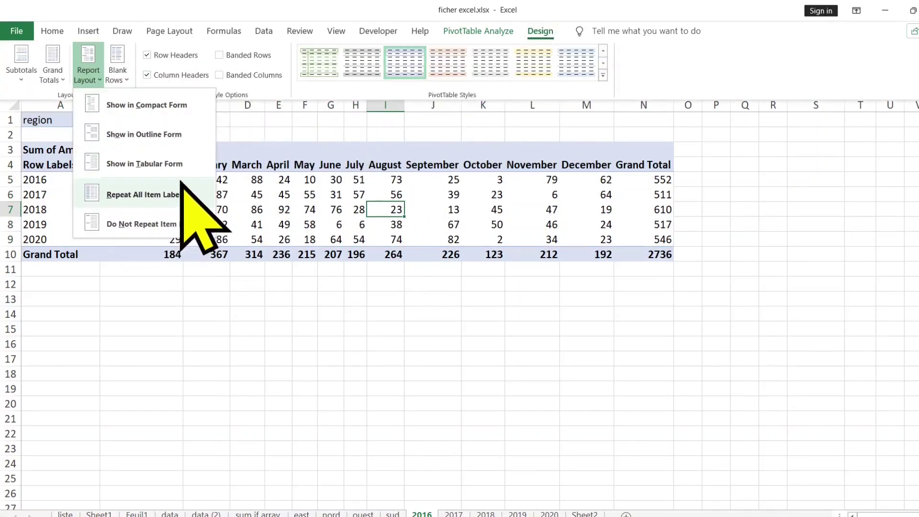
pyautogui.click(163, 164)
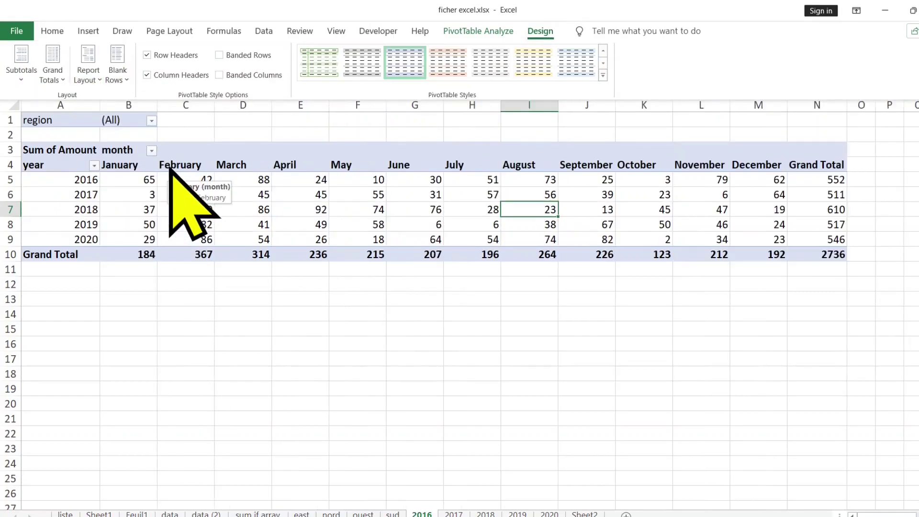
pyautogui.click(283, 324)
pyautogui.click(184, 314)
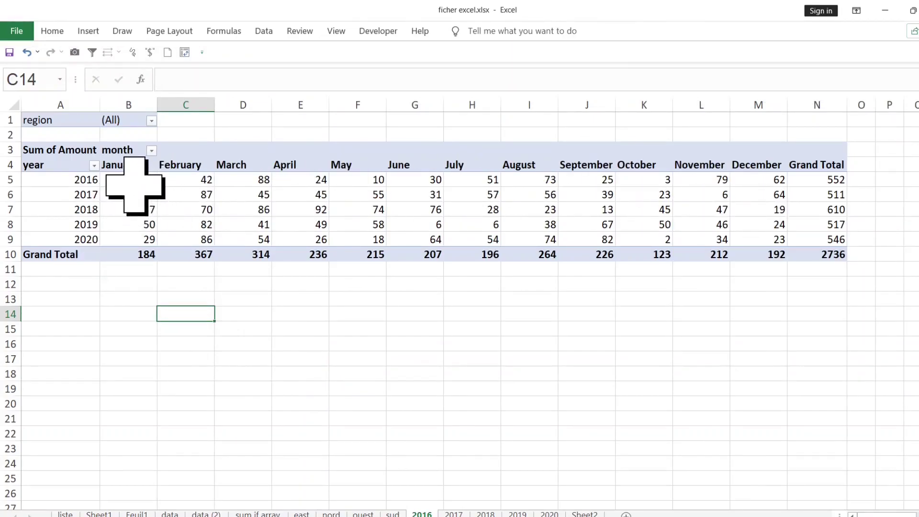
pyautogui.moveTo(136, 184); pyautogui.dragTo(828, 236)
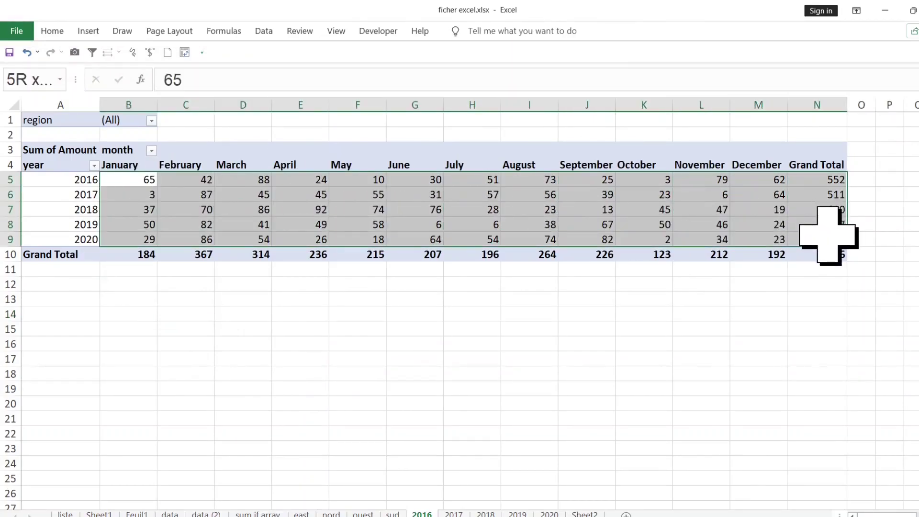